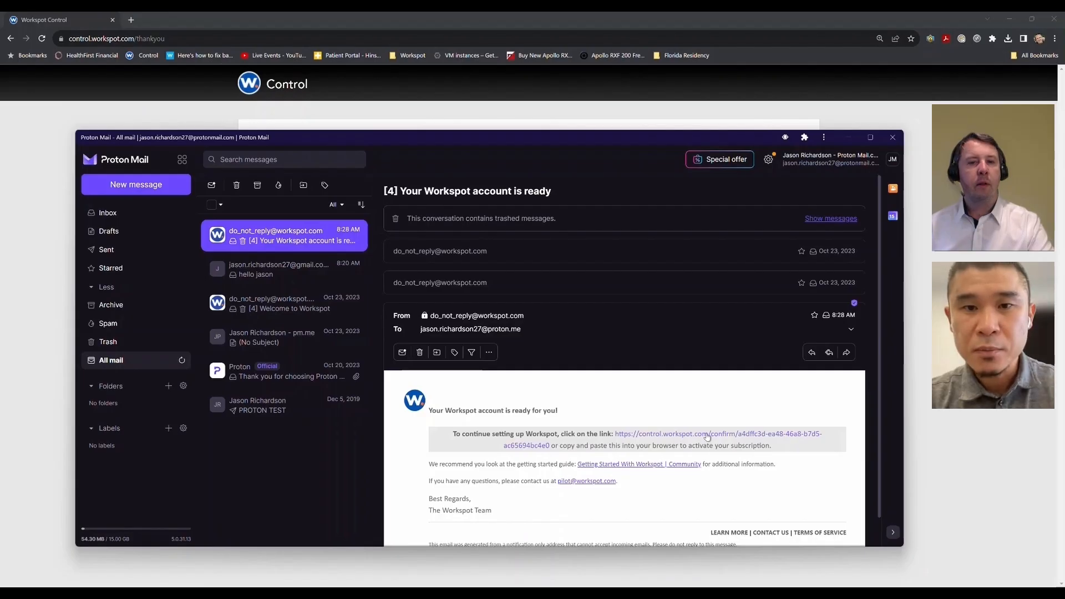
Step: Open the confirmation link in the 'Your Workspot account is ready' email and confirm opening it
left_click(707, 437)
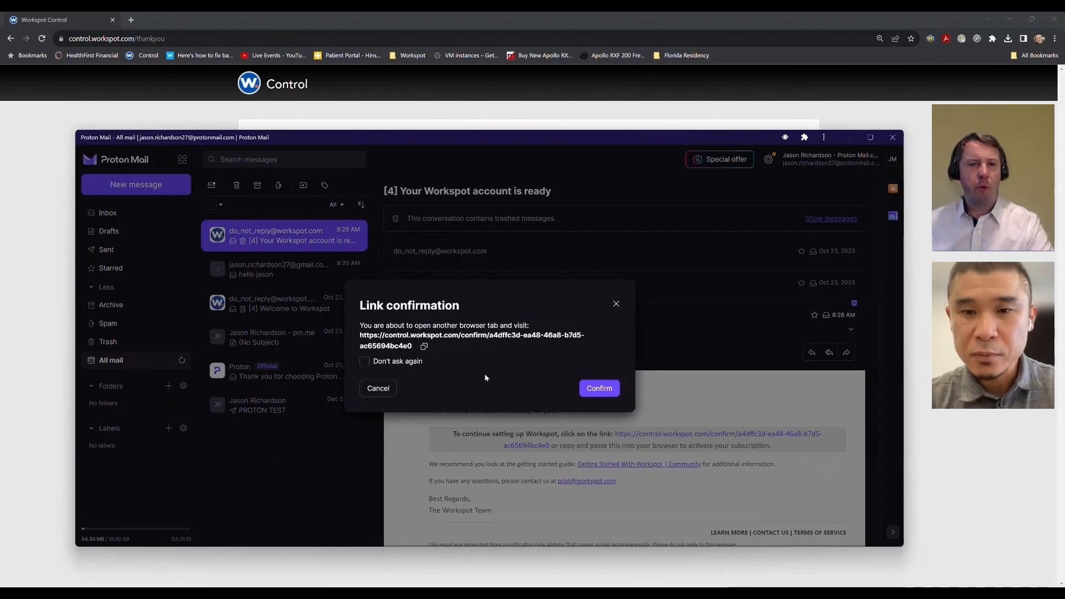
left_click(600, 388)
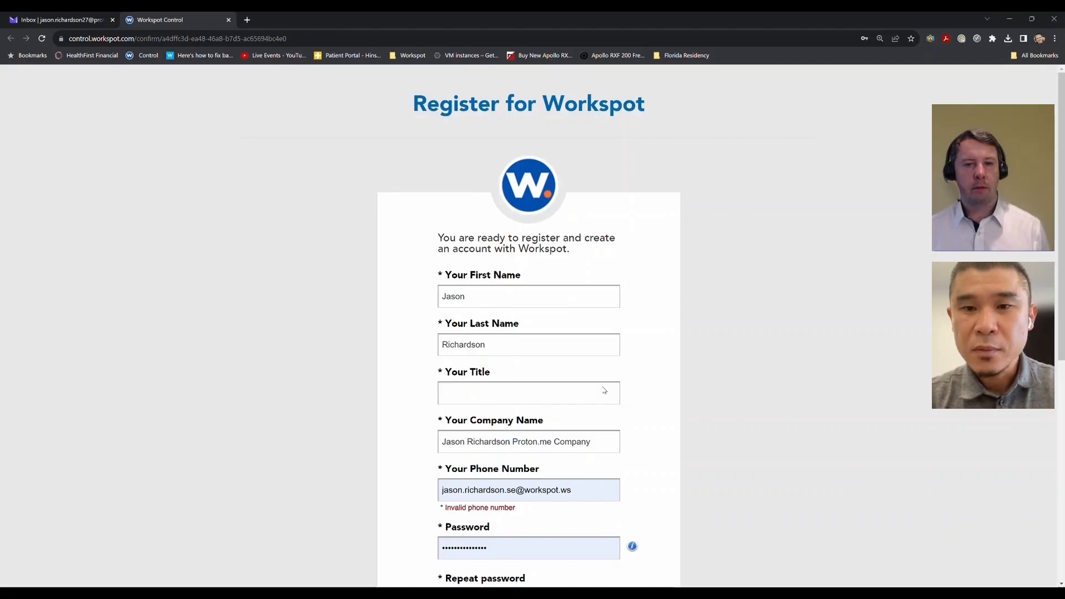
Step: Enter Admin as the title, accept the subscription agreement, and submit the registration
left_click(481, 395)
type("Admin")
left_click(508, 443)
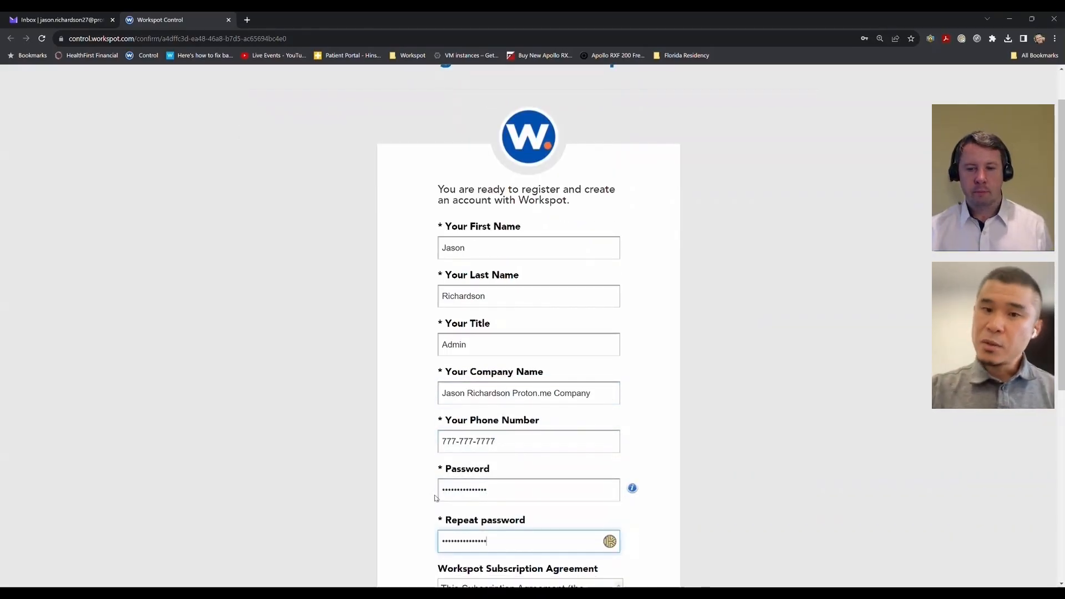
scroll(436, 497, "down", 2)
scroll(502, 460, "down", 3)
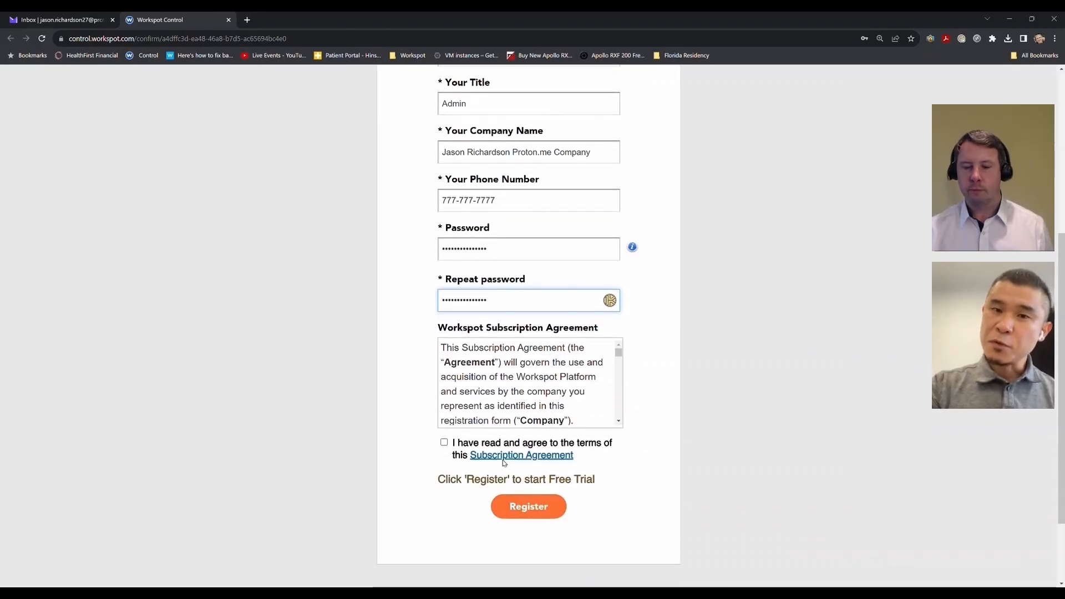
left_click(443, 441)
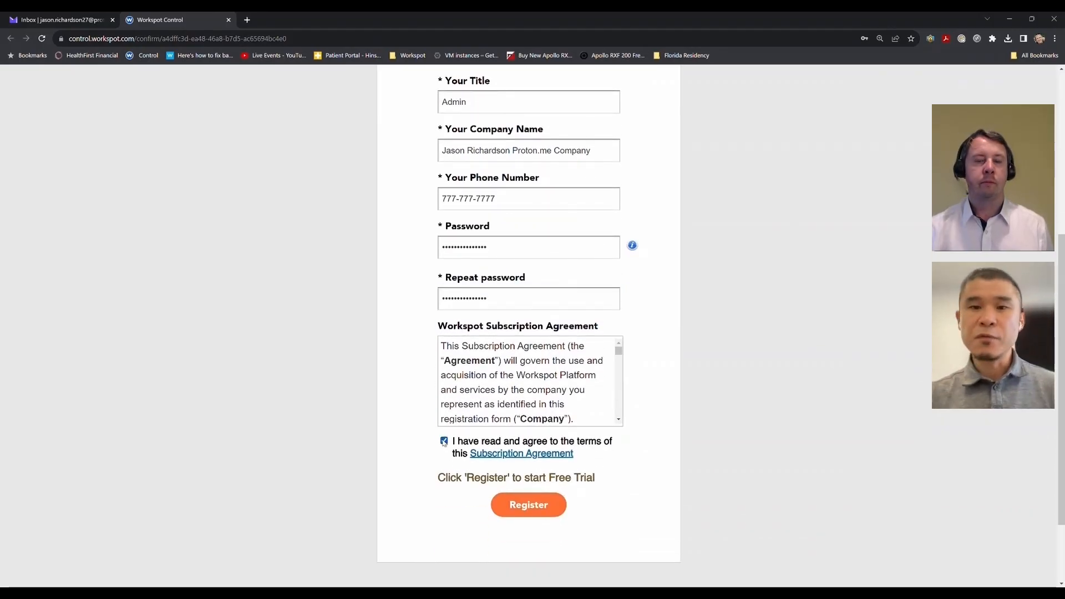
left_click(515, 503)
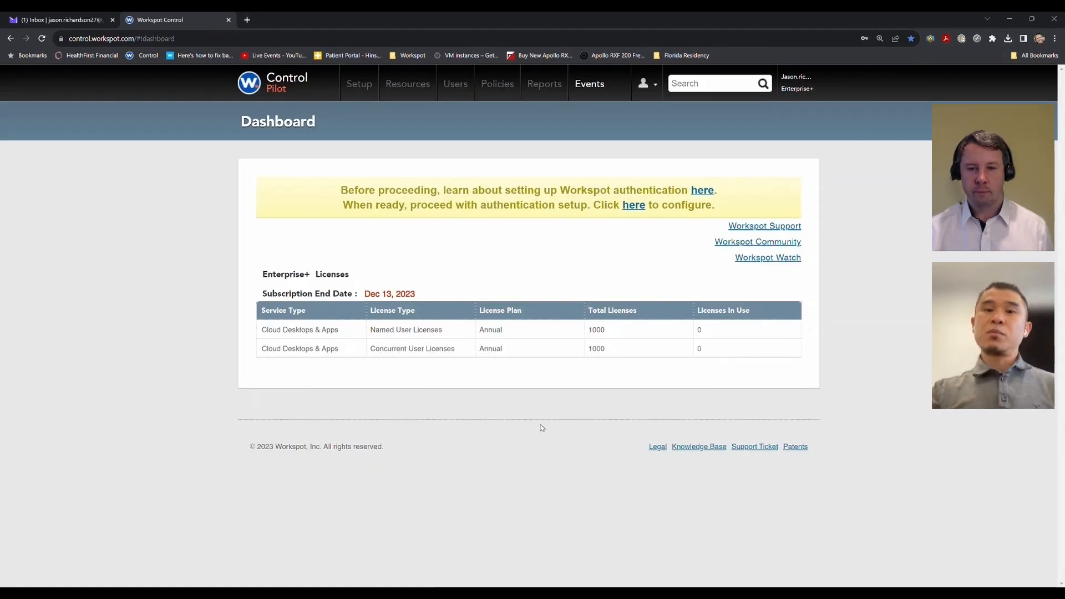
Step: Choose Active Directory as the desktop sign-in method on Configure Directory Services and continue
left_click(633, 205)
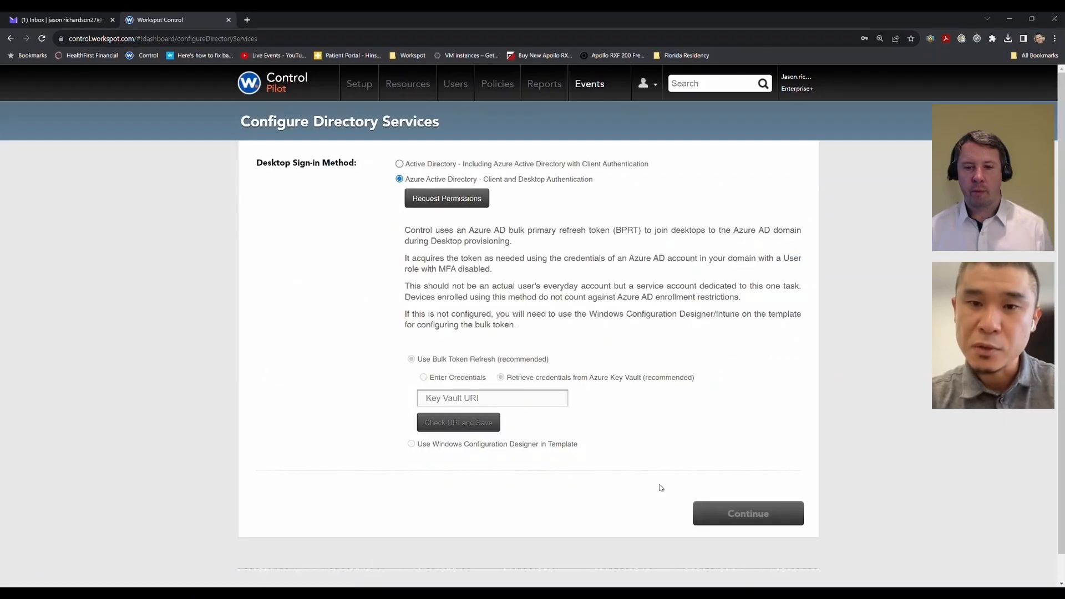
left_click(400, 165)
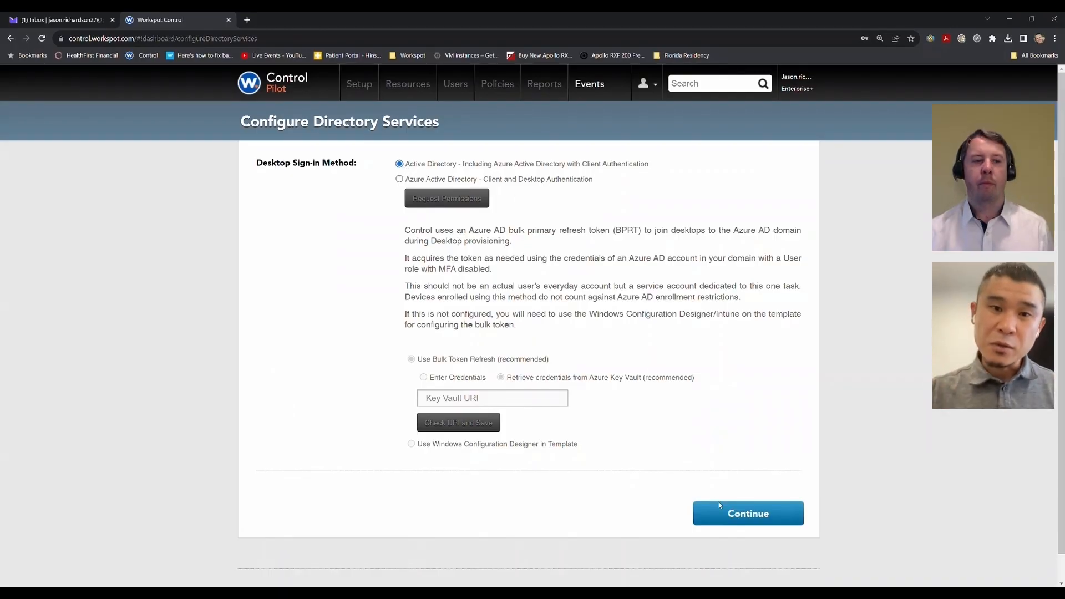
left_click(745, 517)
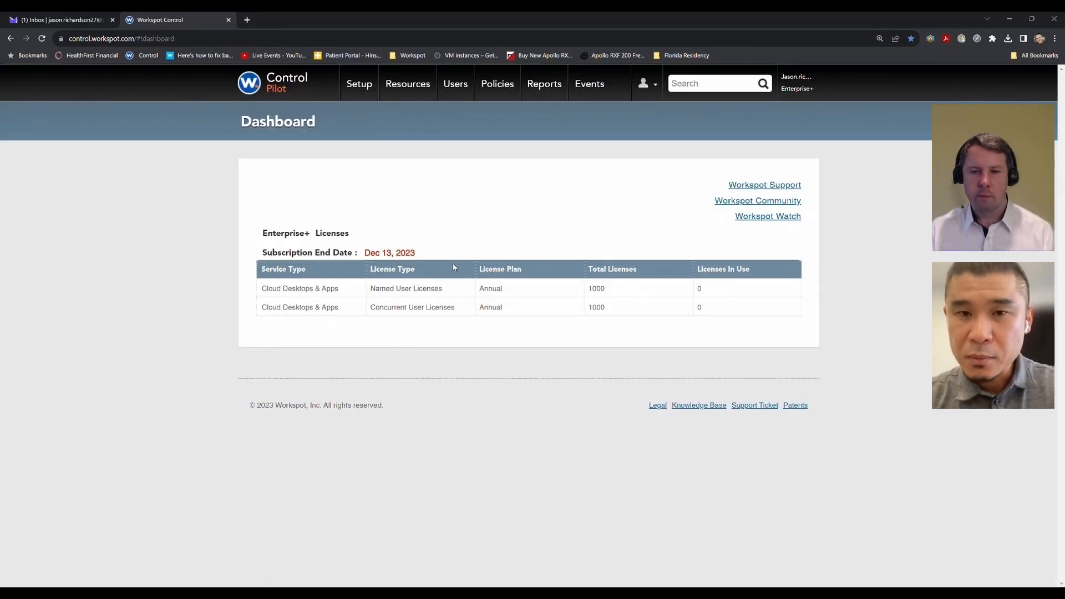
Step: Under Users > Groups, configure a Named License Group with Directory set to None
left_click(449, 85)
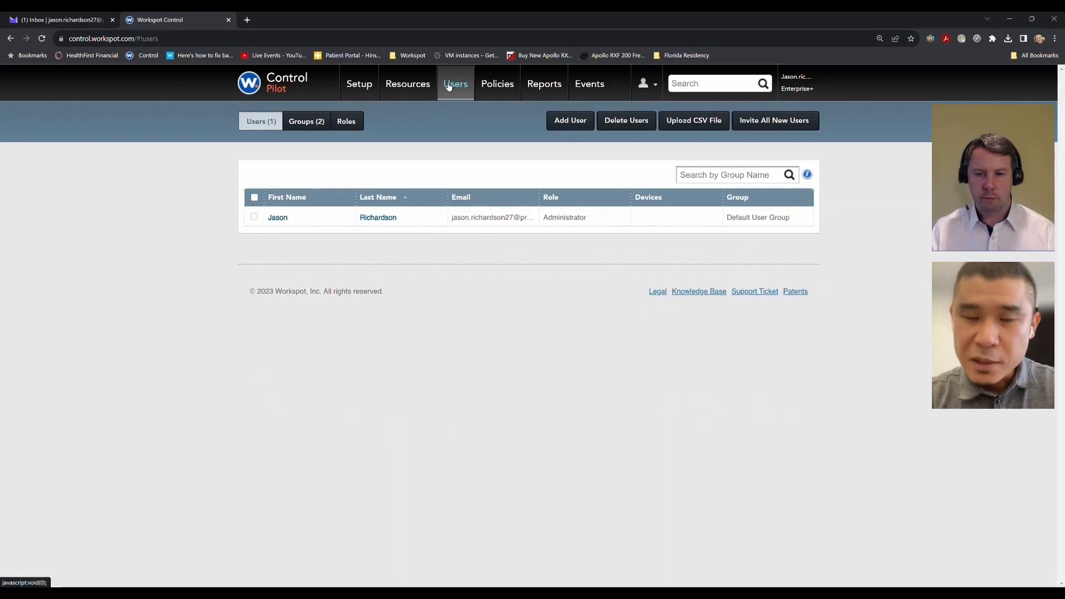
left_click(304, 123)
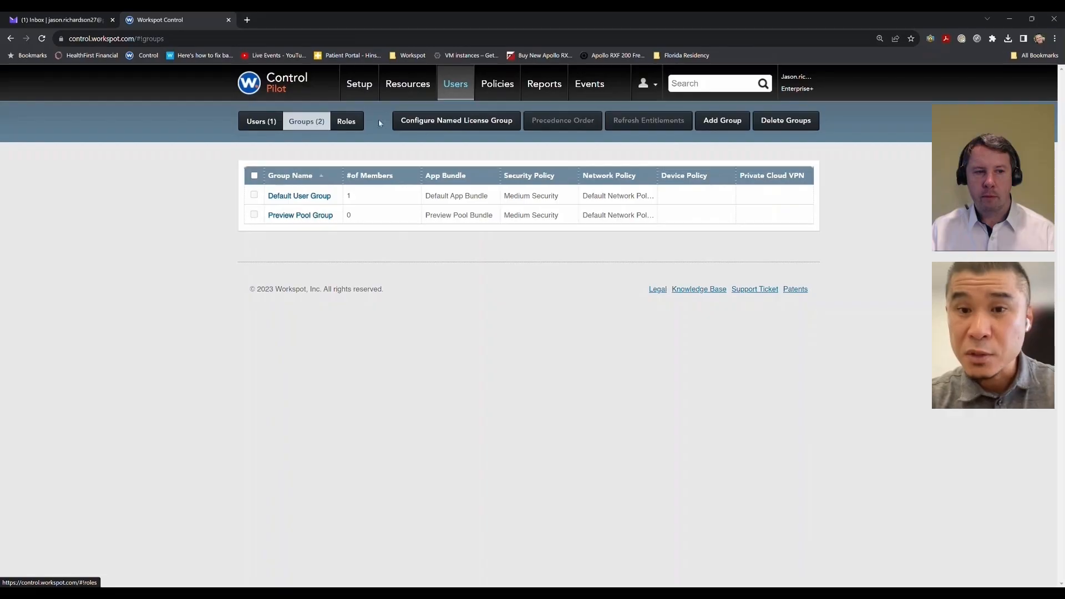
left_click(456, 123)
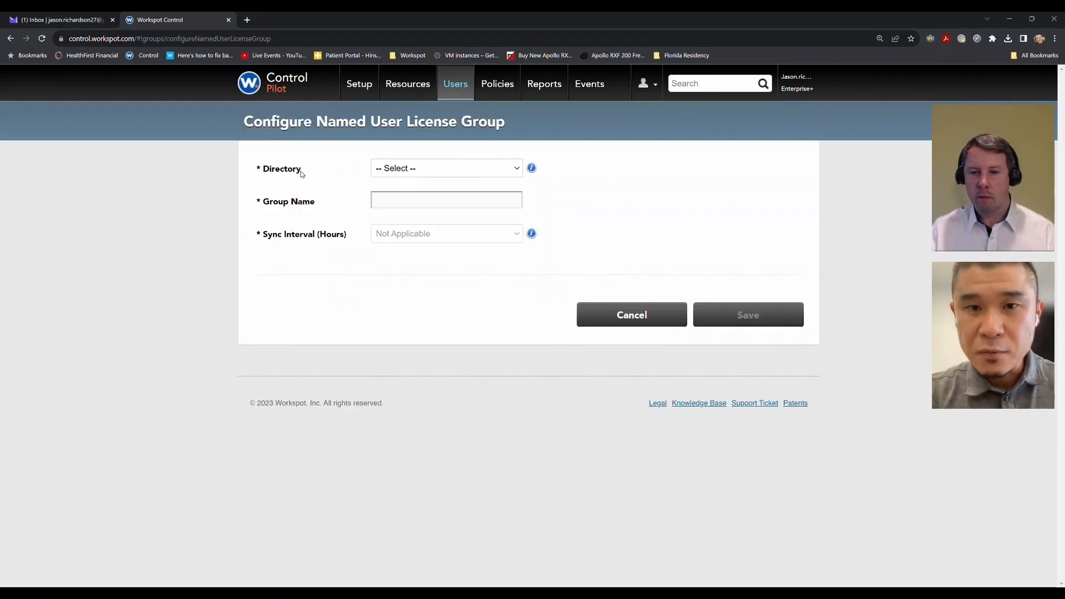
left_click(379, 169)
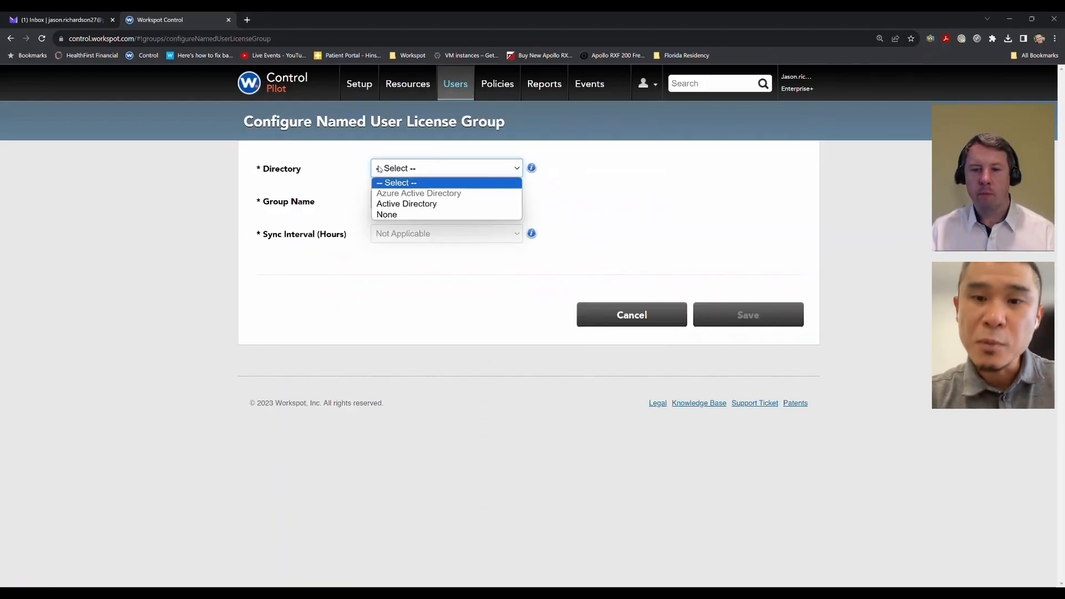
left_click(390, 215)
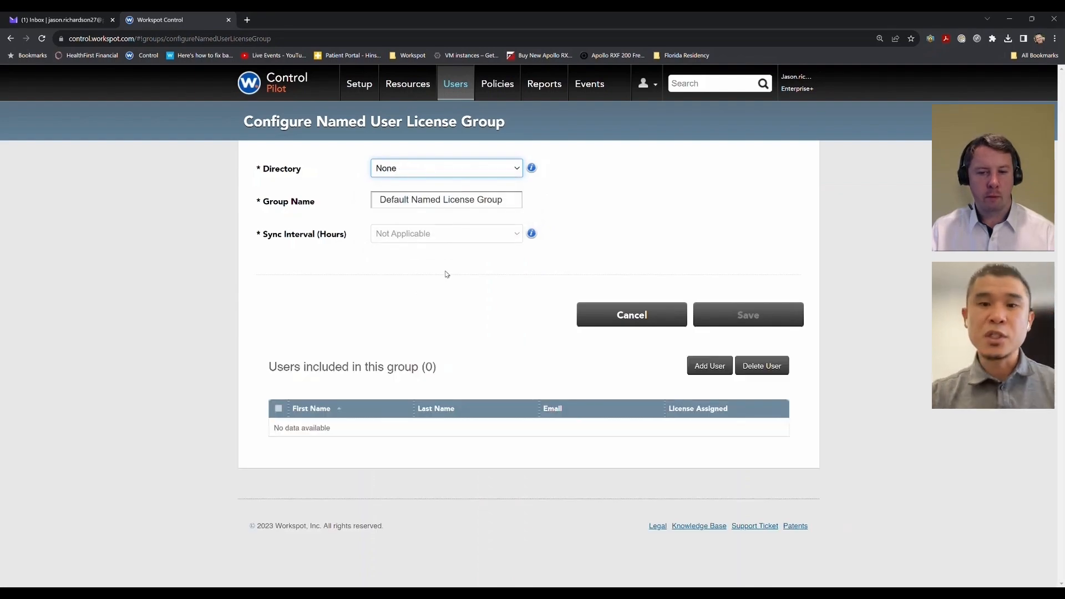
Step: Add the only listed user to the named license group and confirm
left_click(710, 369)
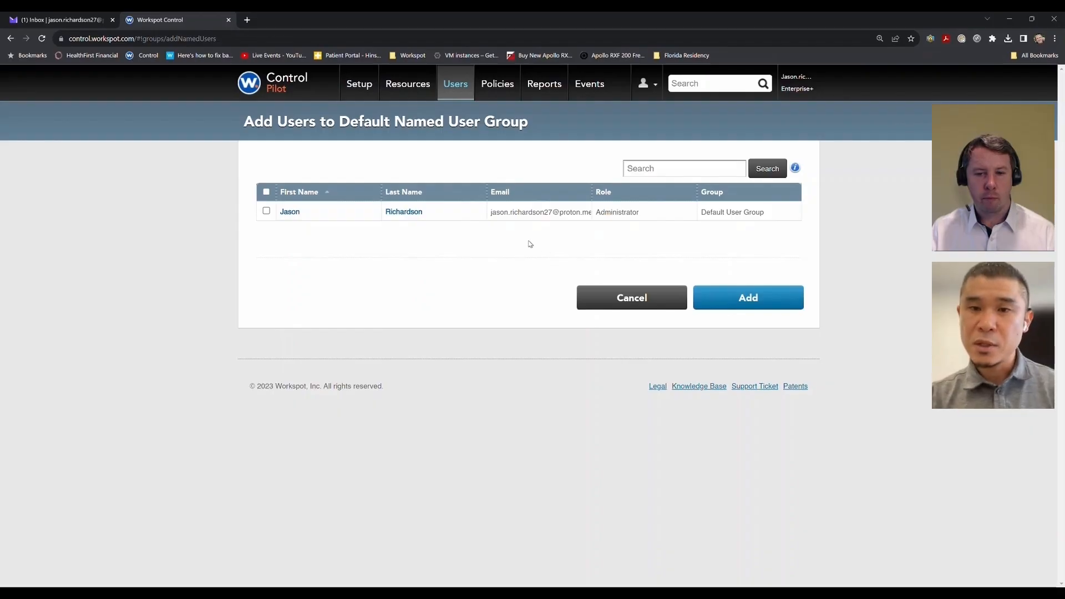
left_click(266, 211)
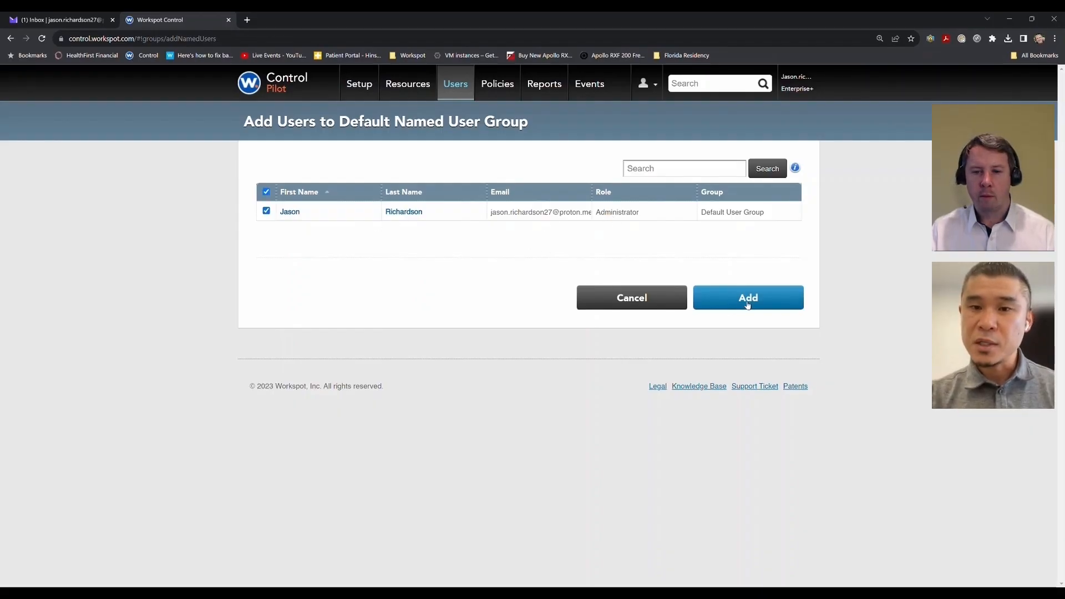
left_click(747, 303)
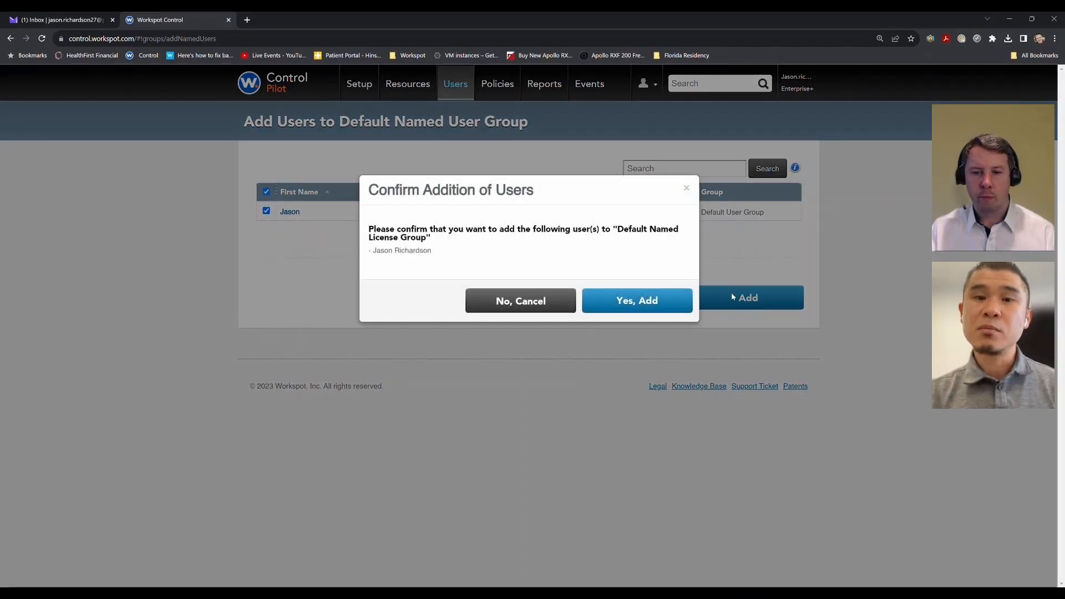
left_click(637, 301)
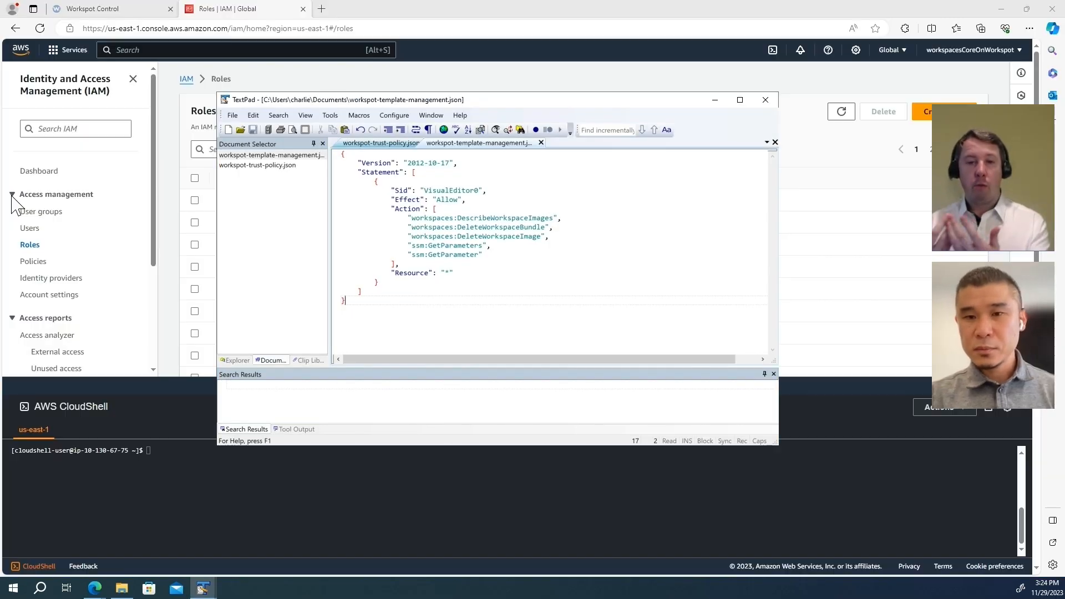
Step: Review the AWS principal ARN in workspot-trust-policy.json and the workspot-template-management.json permissions
left_click(358, 143)
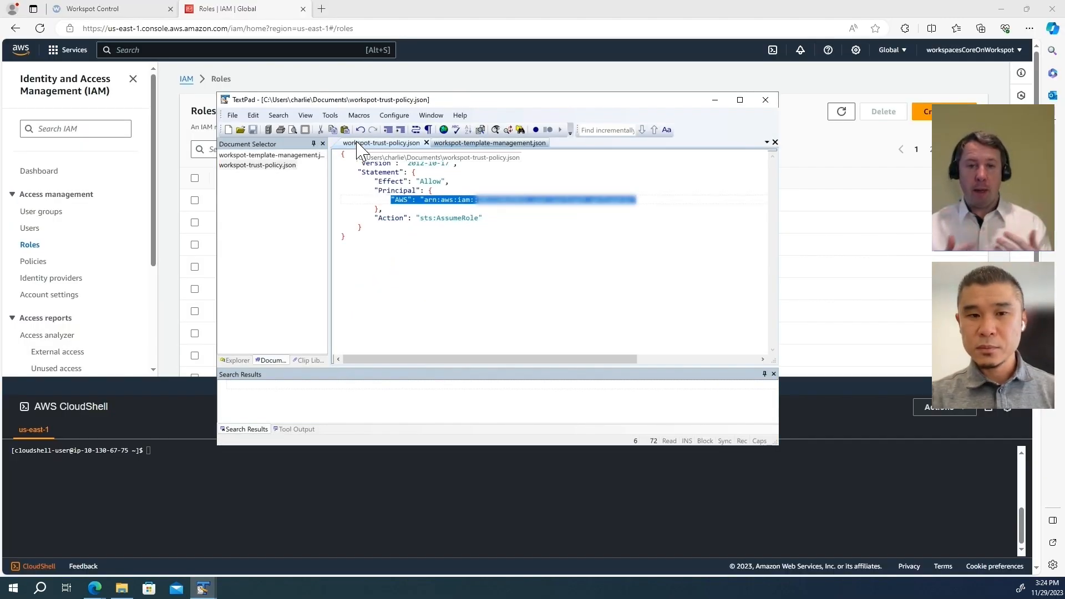
left_click(641, 198)
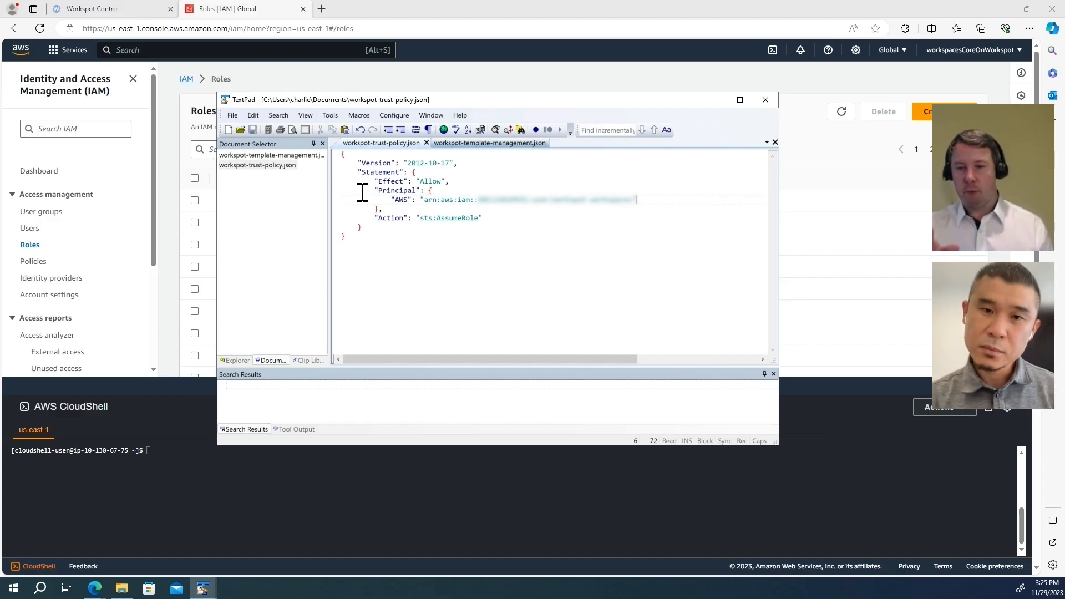
left_click_drag(382, 209, 647, 201)
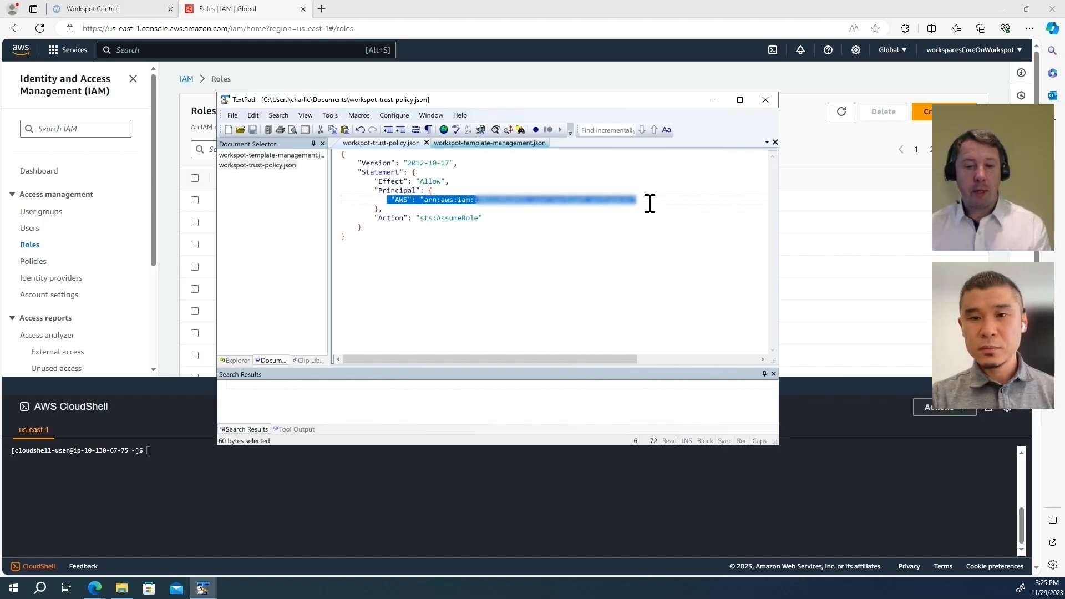
left_click(495, 143)
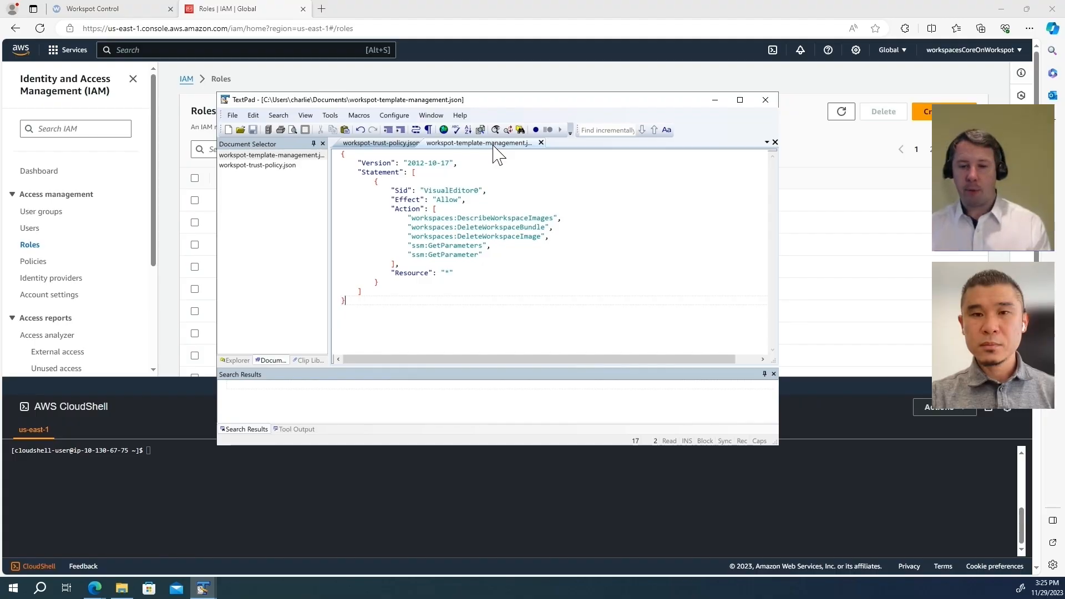
left_click(942, 408)
Step: Upload workspot-trust-policy.json and workspot-template-management.json to CloudShell
left_click(847, 527)
left_click(570, 200)
left_click(705, 384)
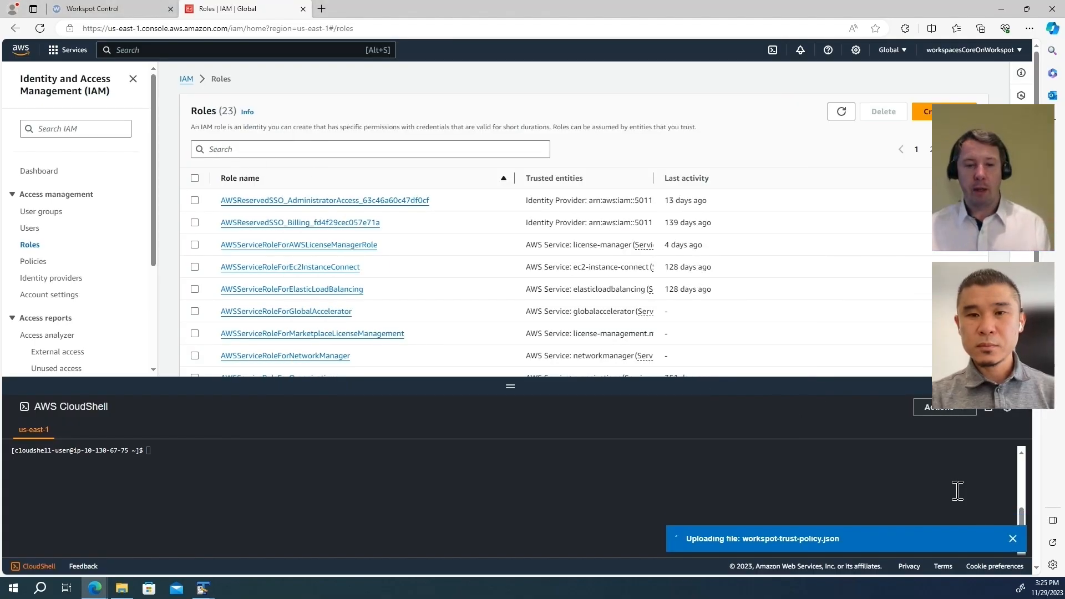
left_click(1013, 527)
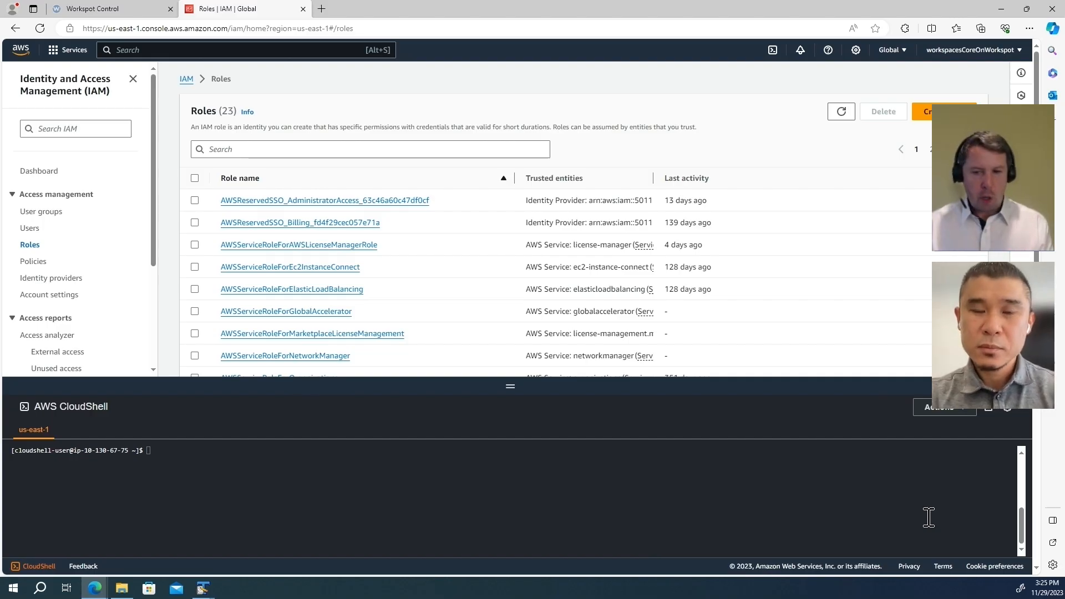
left_click(943, 408)
left_click(877, 530)
double_click(448, 182)
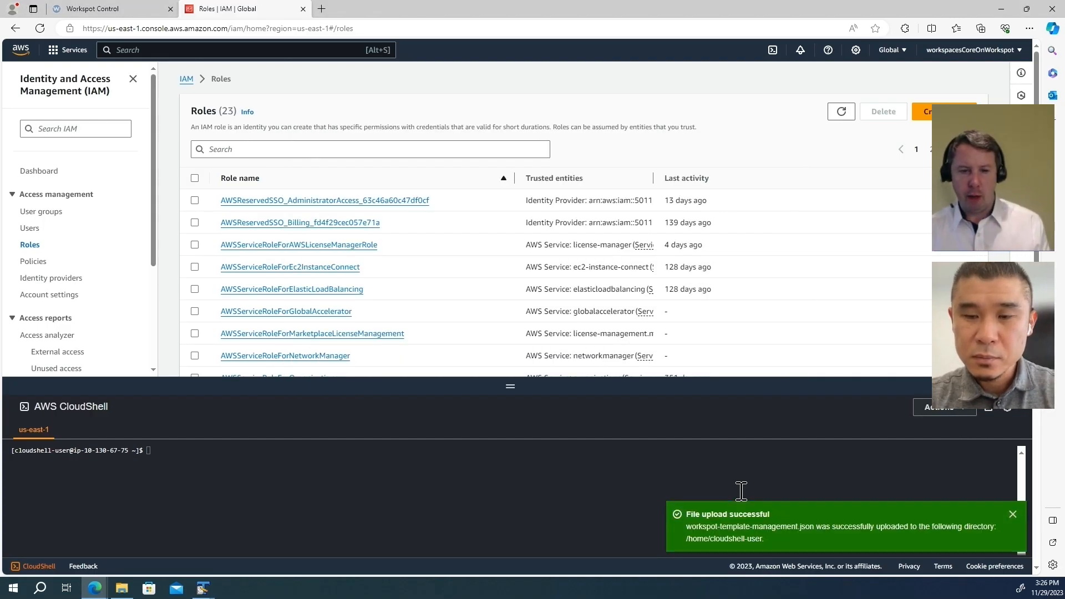
left_click(1012, 514)
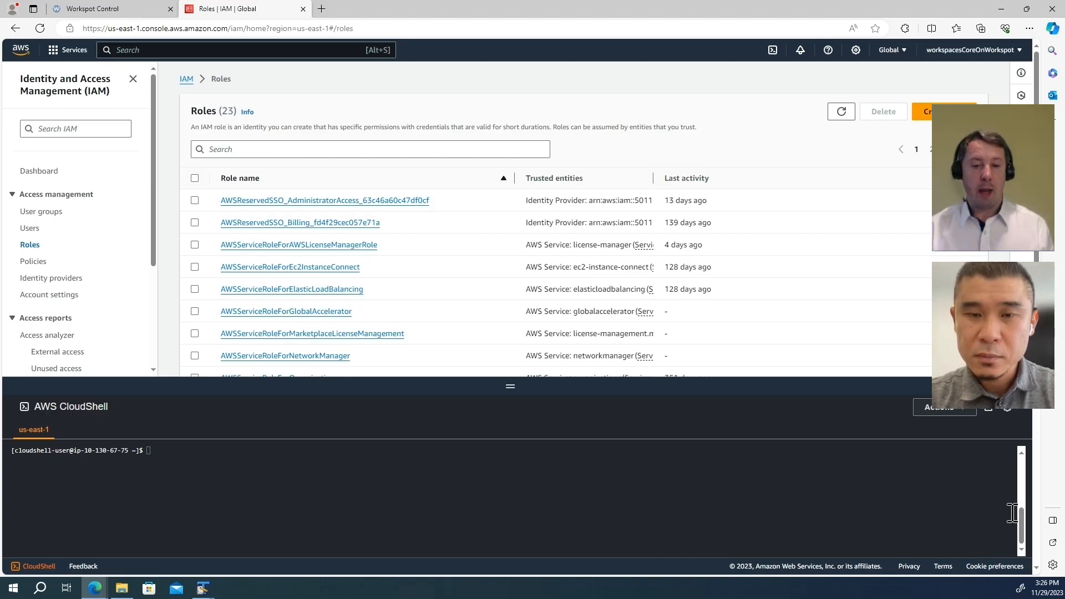
Step: Create the workspot-admin-role role and select its Arn value
type("aws iam create-role --role-name workspot-admin-role --max-session-duration 43200 --assume-role-policy-document file://workspot-trust-policy.json")
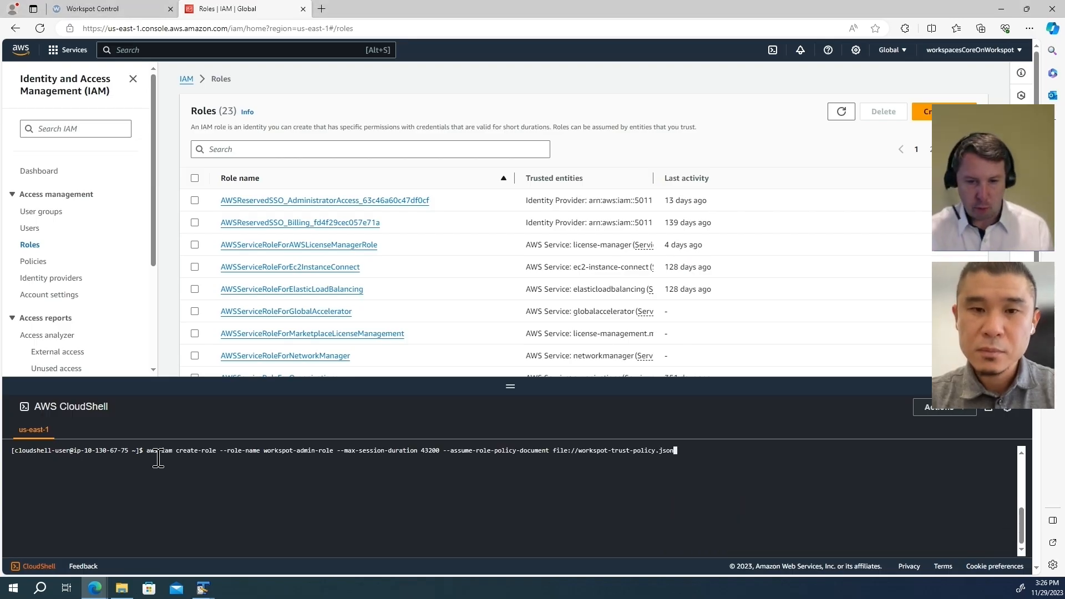
key("Return")
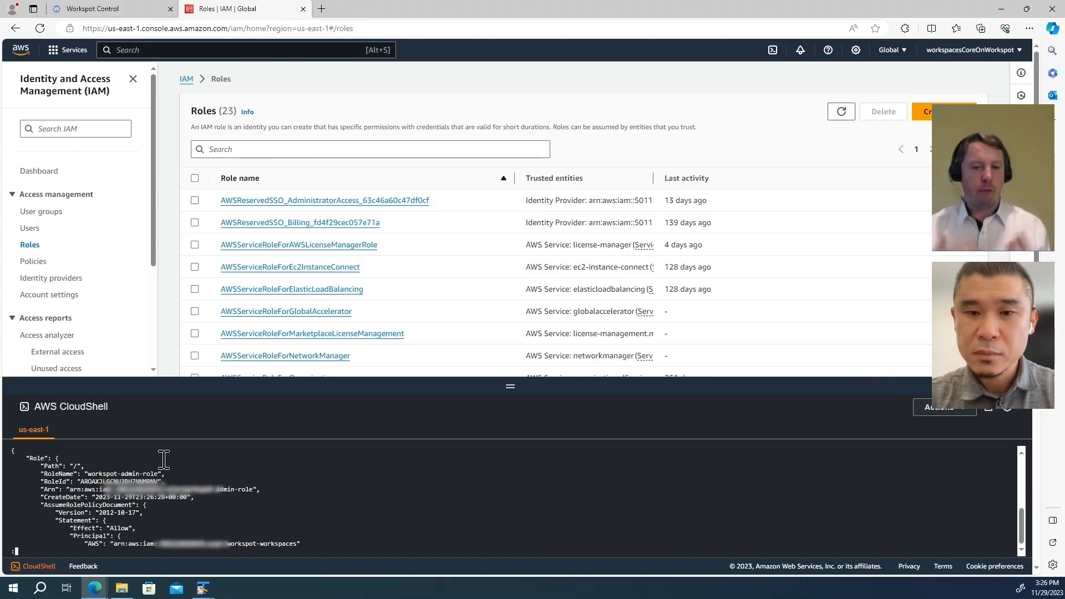
double_click(120, 490)
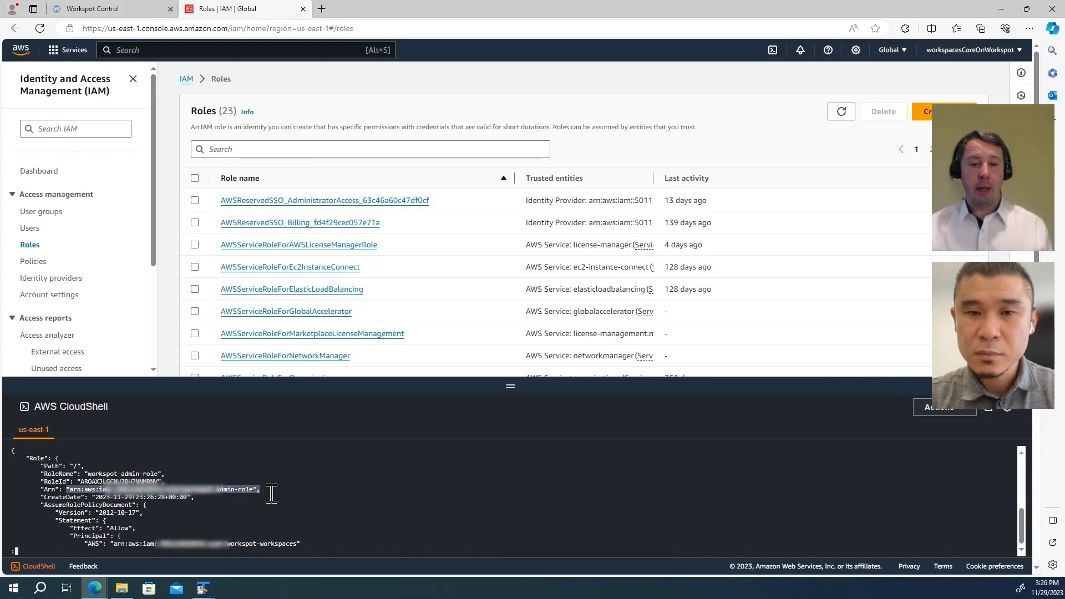
left_click(533, 502)
key("q")
key("Return")
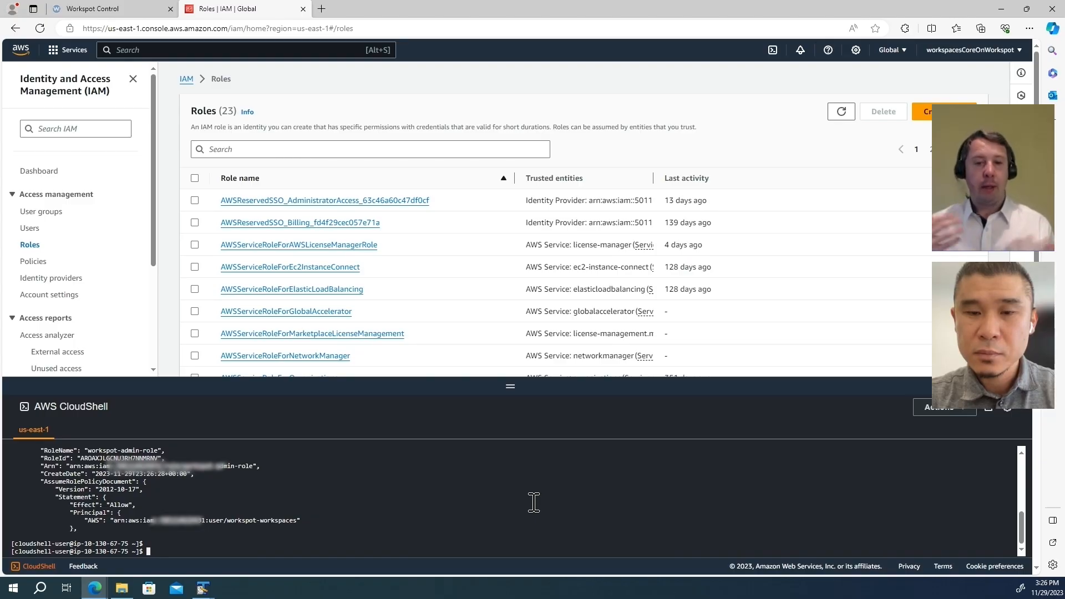
Step: Run aws iam create-policy to create the workspot-template-management policy
key("alt+Tab")
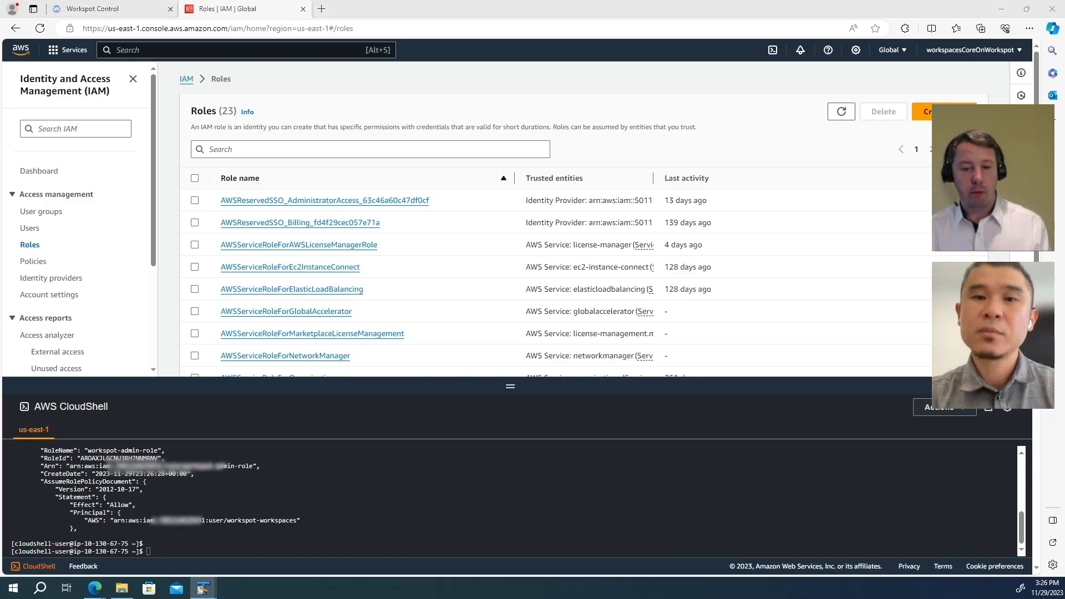
left_click(527, 504)
key("ctrl+v")
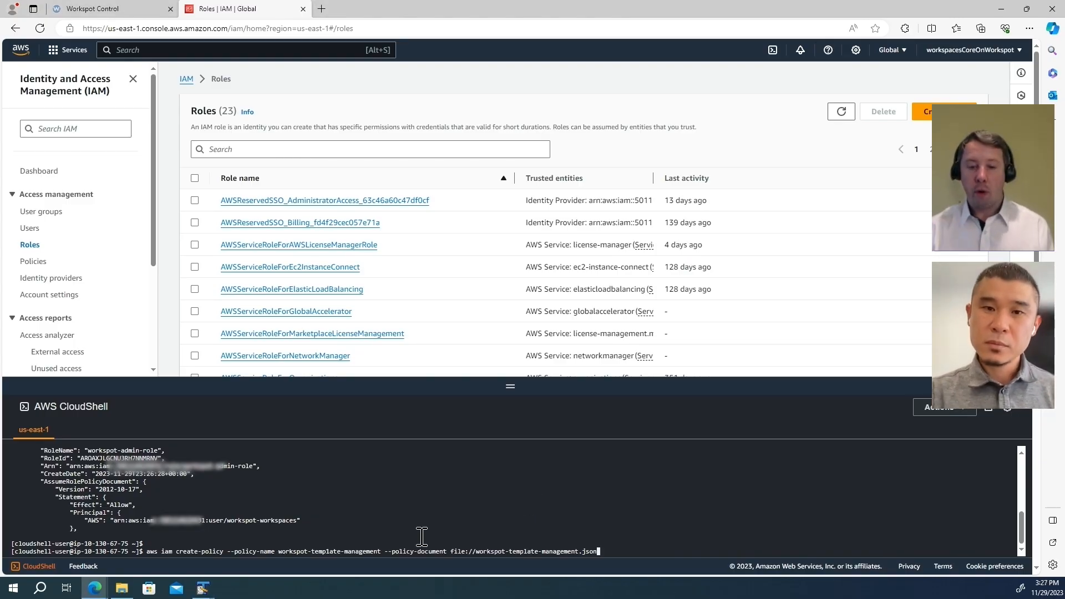
key("Return")
key("q")
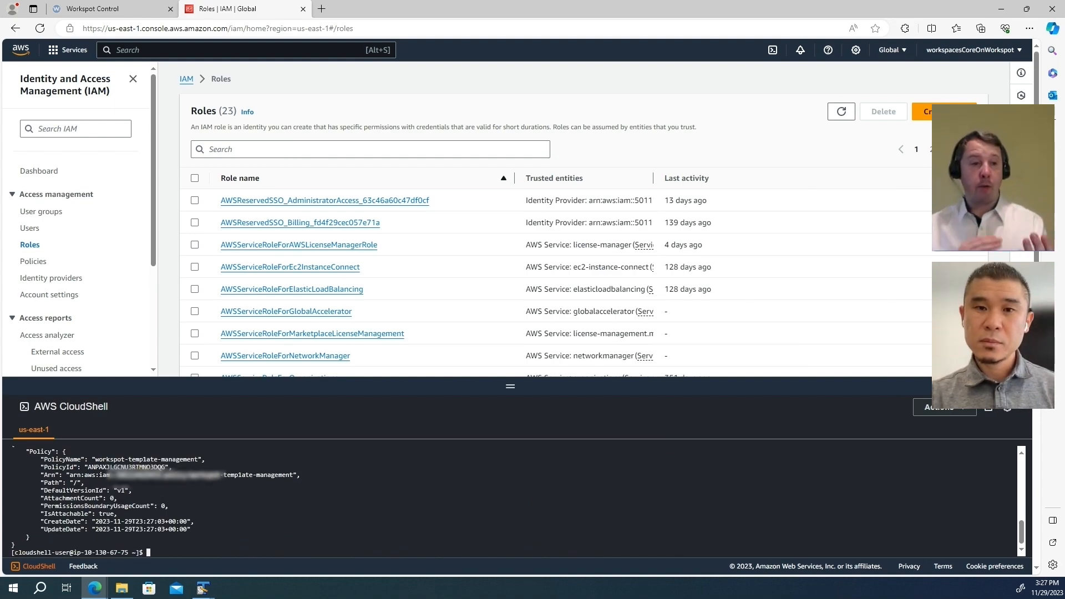
Step: Attach the workspot-template-management policy to workspot-admin-role
key("alt+Tab")
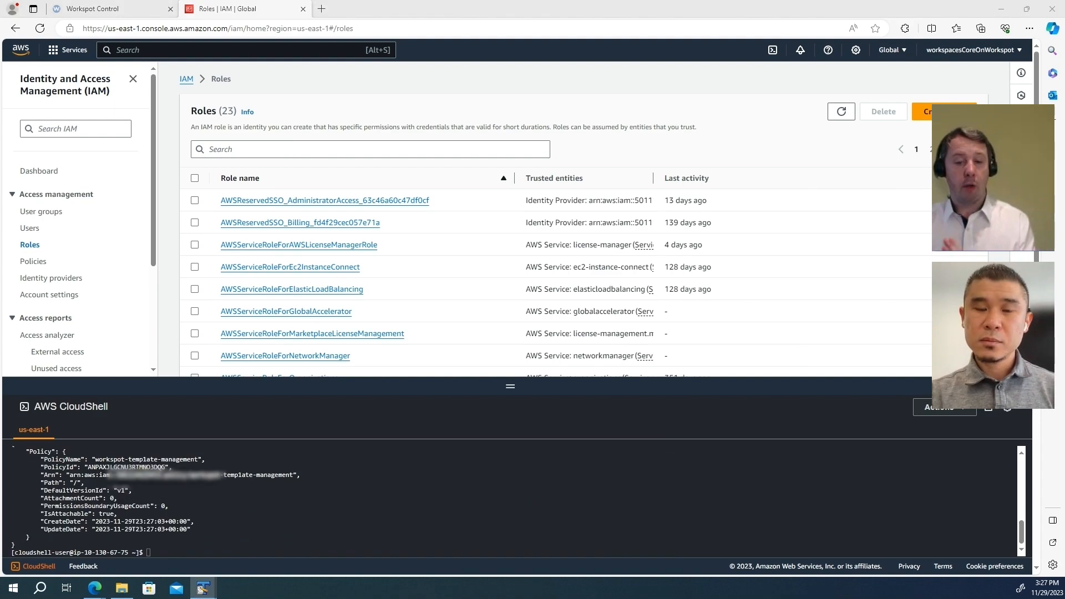
left_click(428, 535)
key("ctrl+v")
key("Return")
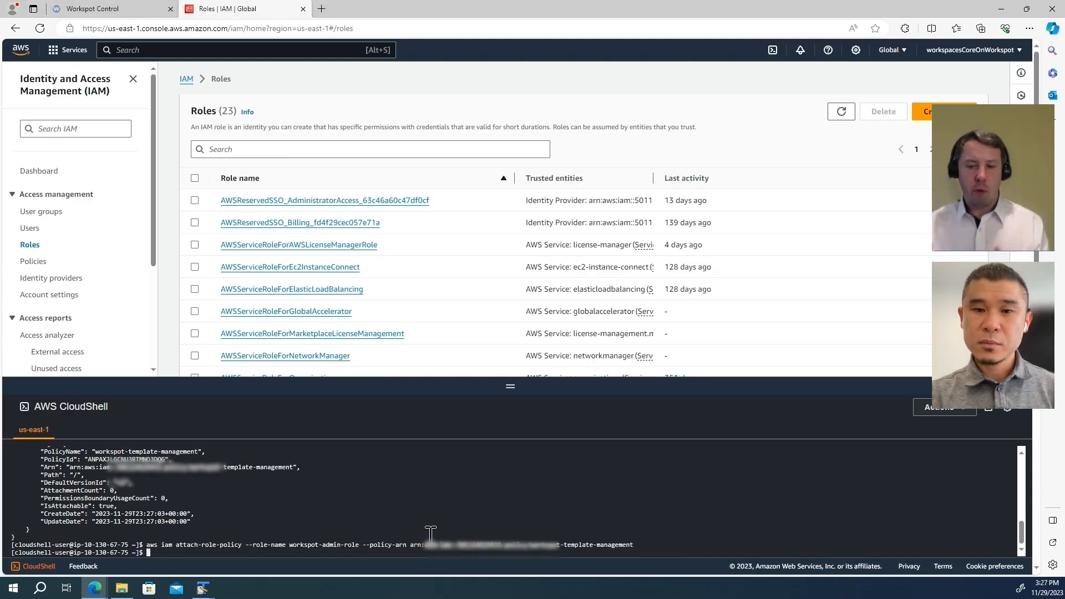
key("Return")
key("Return")
Step: Attach AmazonEC2FullAccess, AWSDirectoryServiceReadOnlyAccess and AmazonWorkSpacesAdmin to workspot-admin-role
key("alt+Tab")
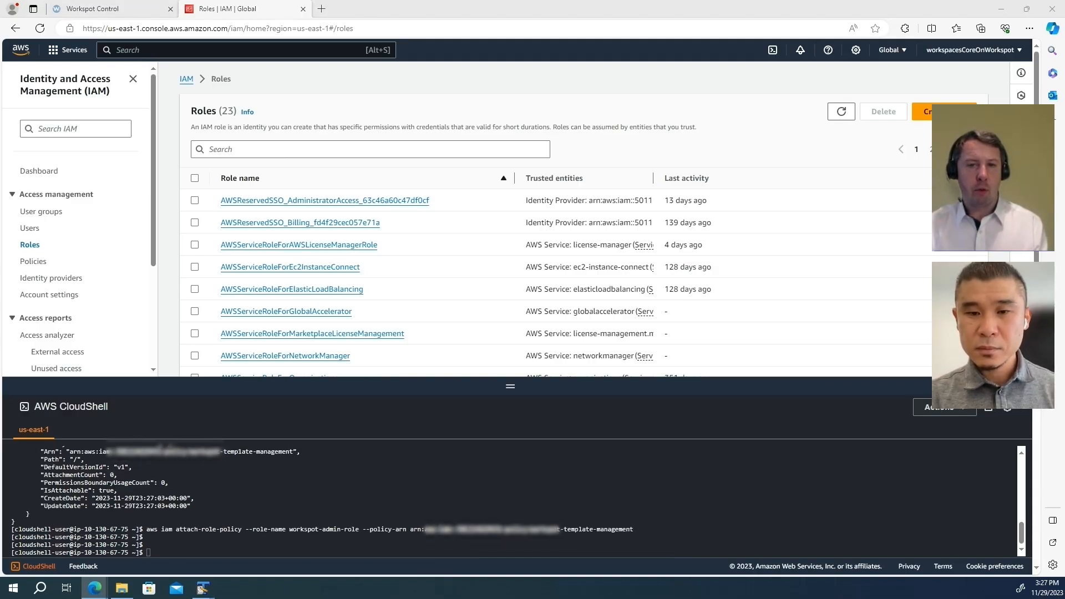
key("alt+Tab")
left_click(282, 541)
type("aws iam attach-role-policy --role-name workspot-admin-role --policy-arn \"arn:aws:iam::aws:policy/AmazonEC2FullAccess\"")
key("Return")
key("Return")
key("Return")
key("alt+Tab")
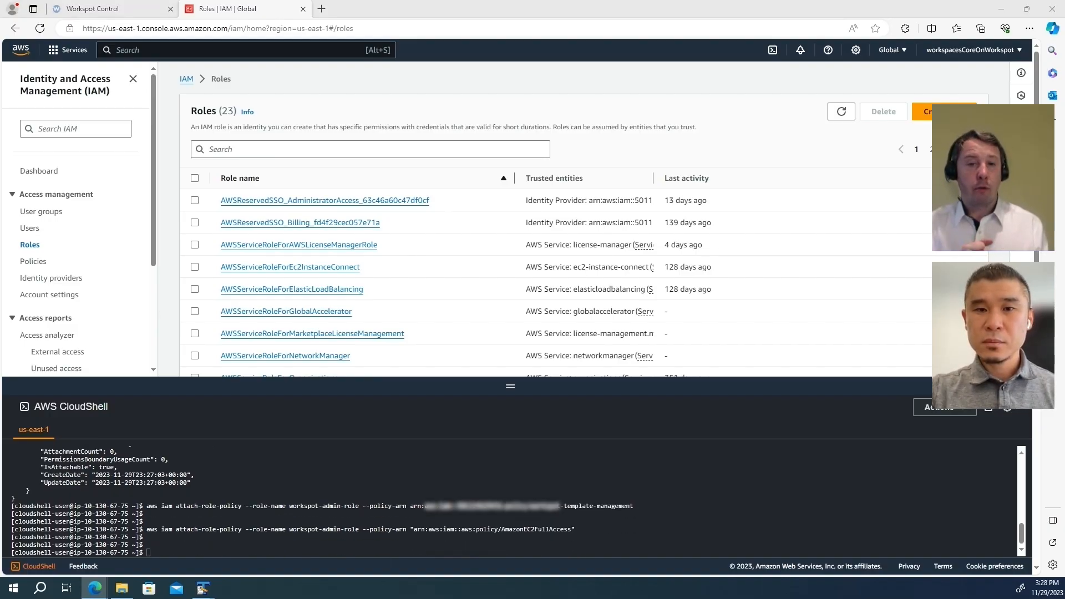
left_click(3, 539)
type("aws iam attach-role-policy --role-name workspot-admin-role --policy-arn \"arn:aws:iam::aws:policy/AWSDirectoryServiceReadOnlyAccess\"")
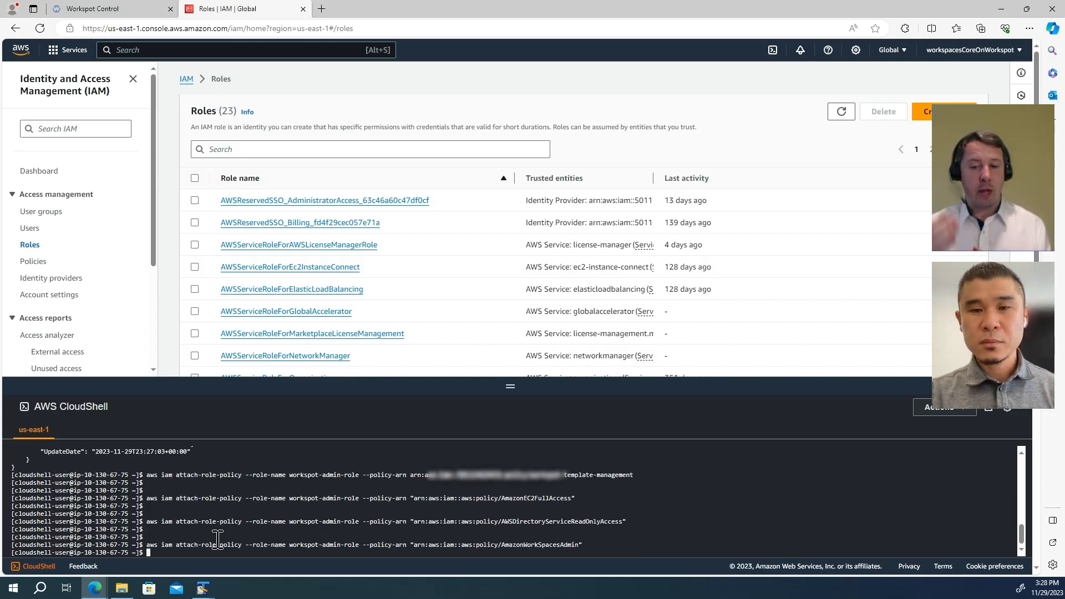
key("Return")
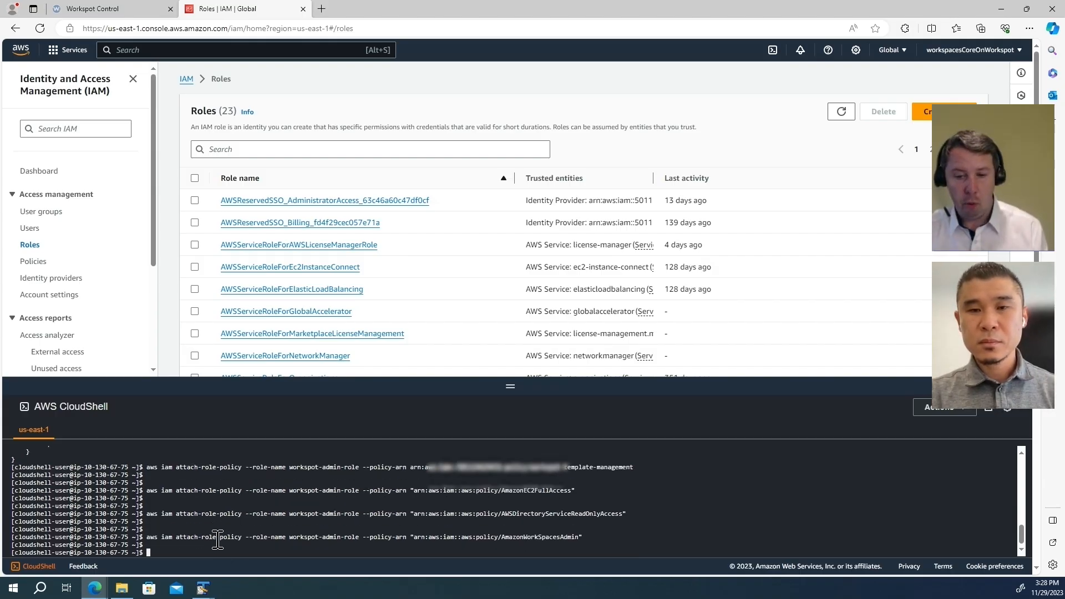
key("Return")
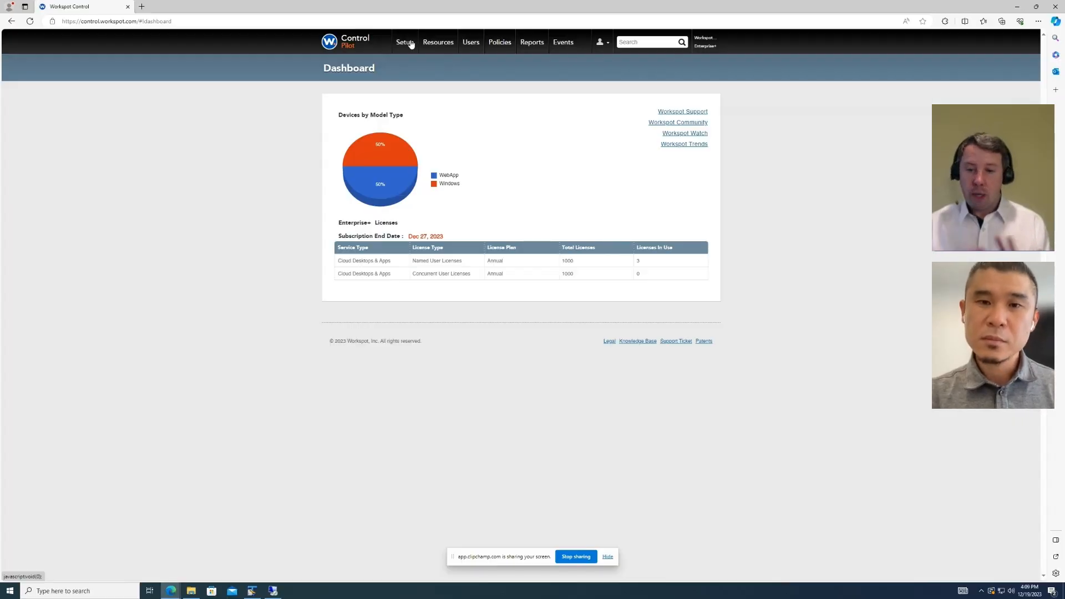
Step: Add a public cloud named Workspaces Core with configuration type Amazon WorkSpaces Core
left_click(410, 45)
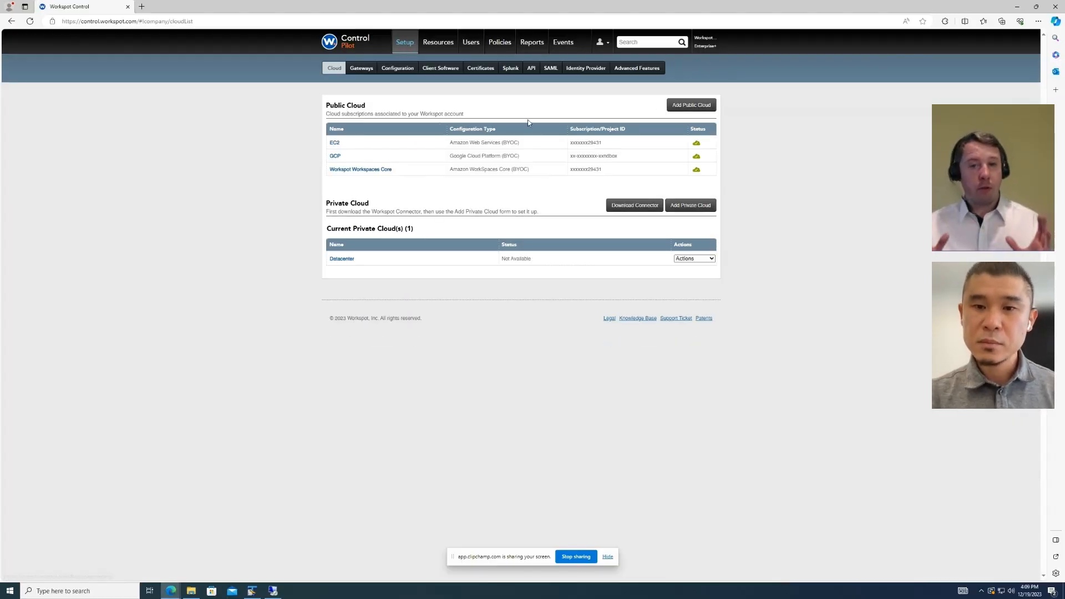
left_click(672, 110)
left_click(476, 116)
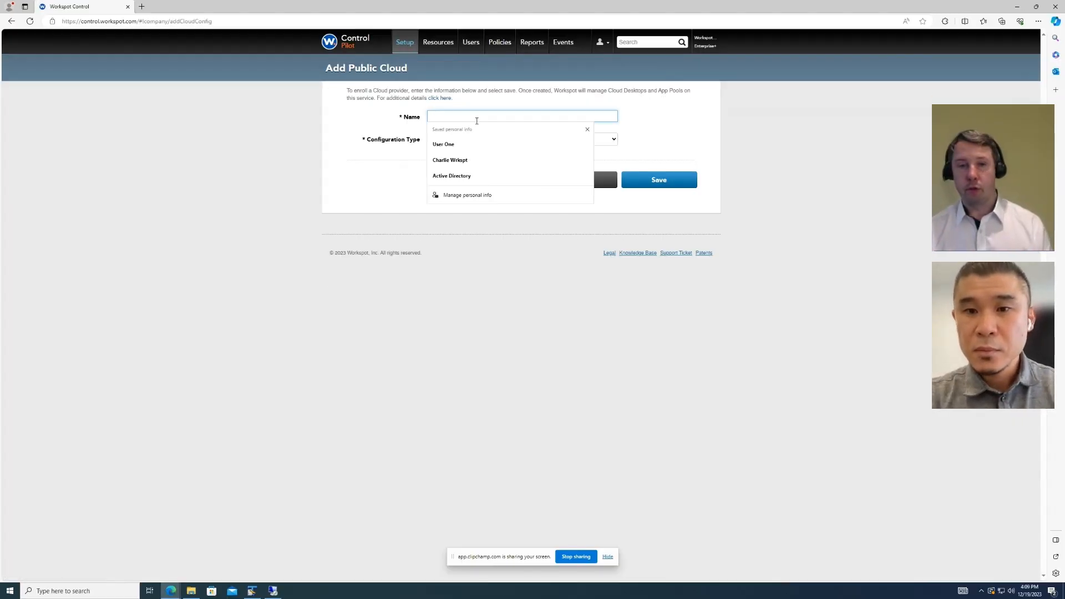
type("Workspaces Core")
left_click(471, 138)
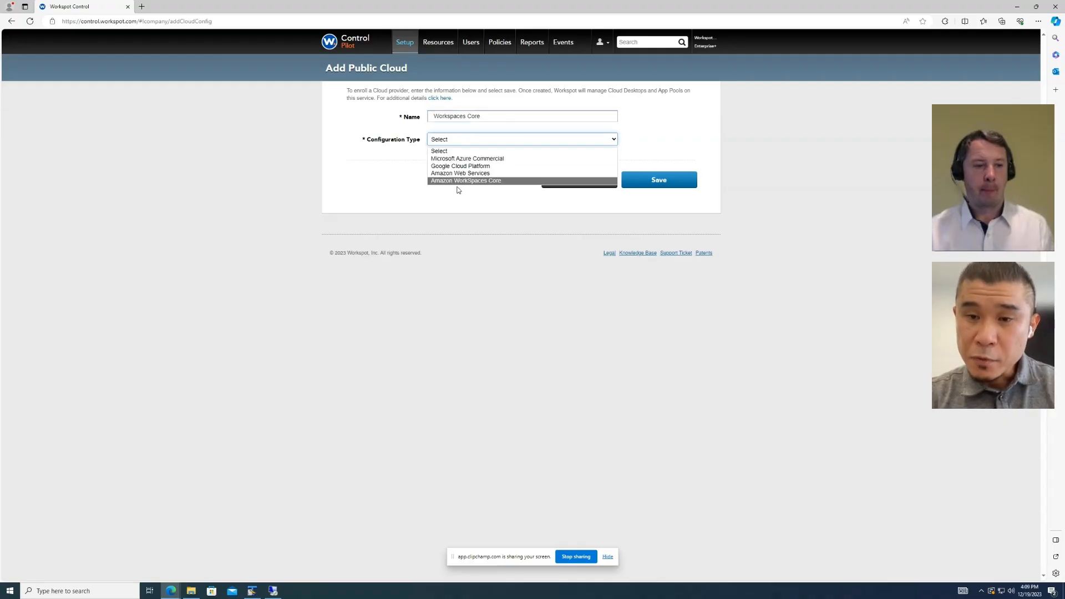
left_click(458, 179)
Step: Paste the AWS account number and role ARN, choose us-east-1, fetch the Control User ARN, and save
left_click(519, 162)
key("ctrl+v")
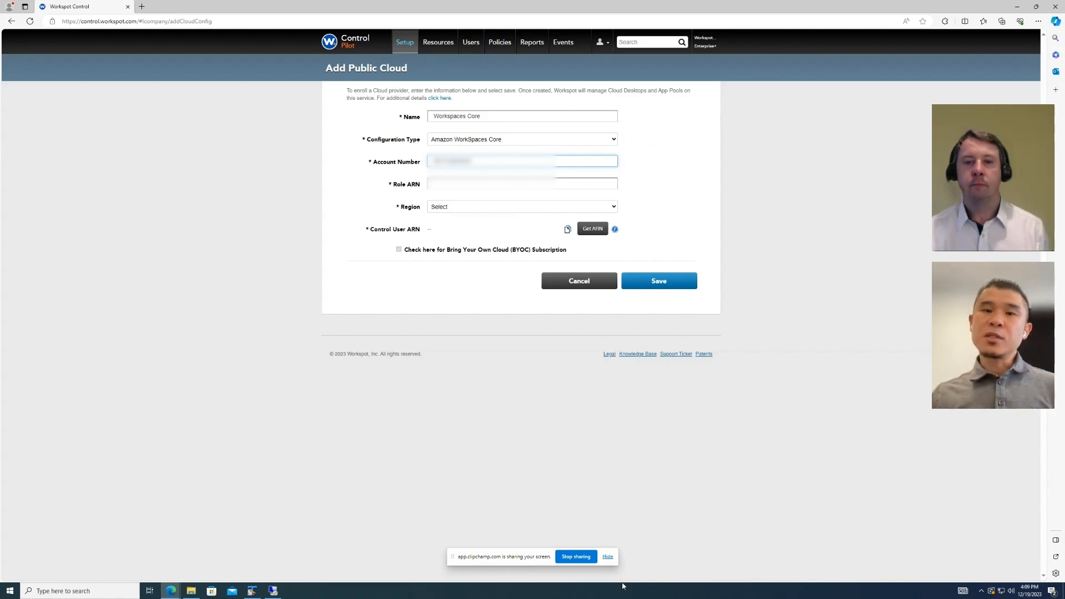
left_click(478, 185)
key("ctrl+v")
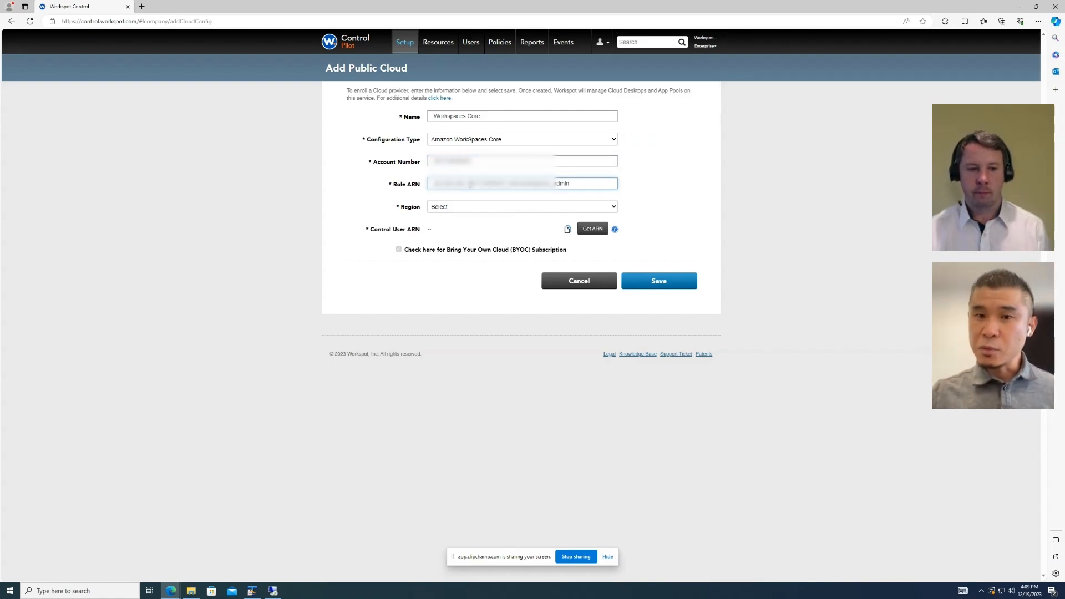
left_click(478, 206)
left_click(484, 300)
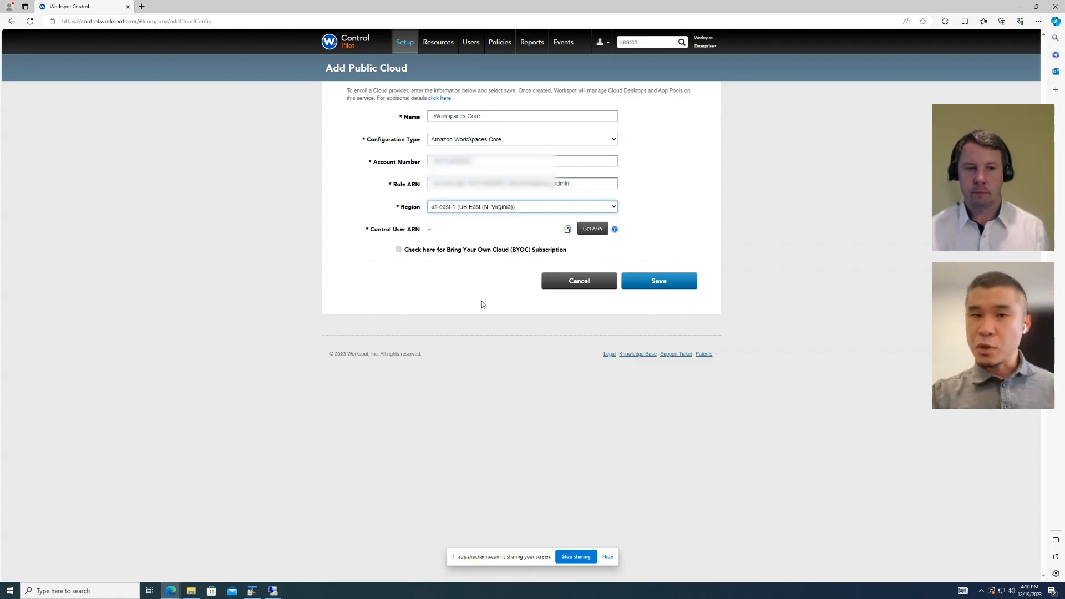
left_click(590, 229)
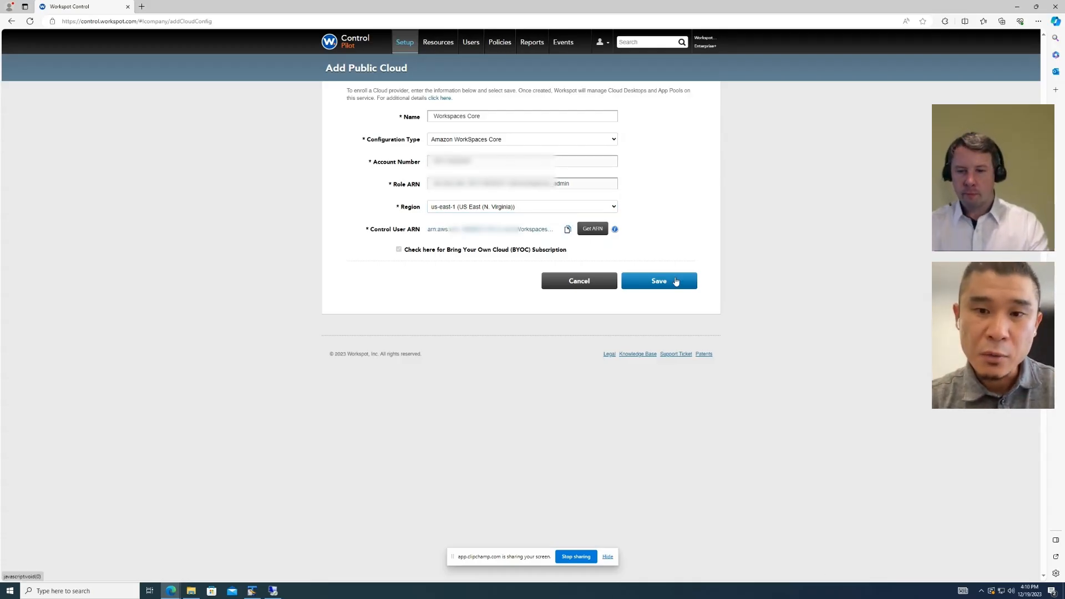
left_click(676, 282)
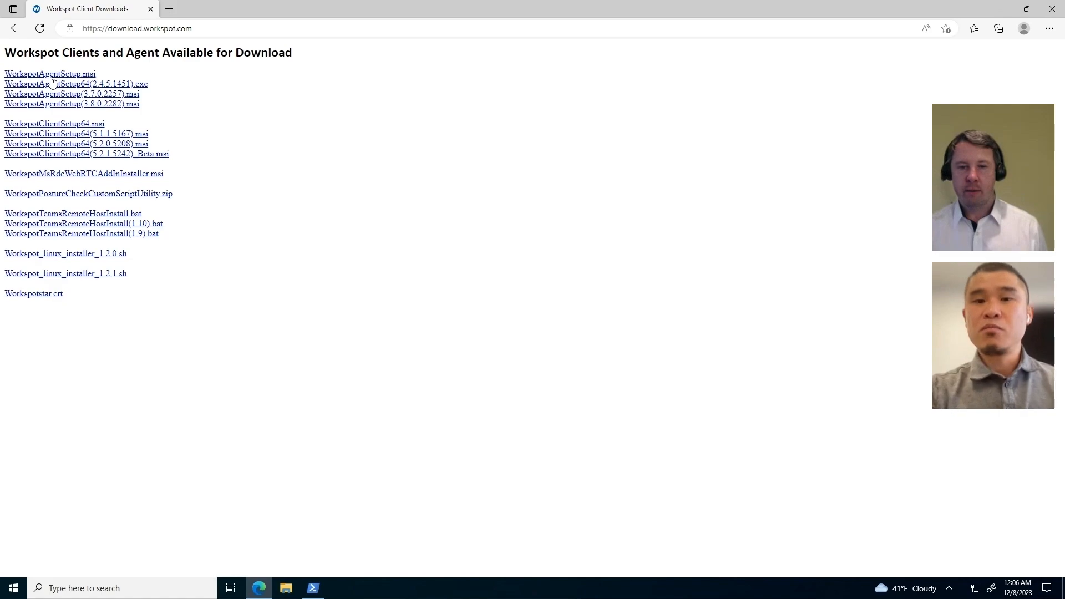
Step: Download WorkspotAgentSetup.msi and launch Command Prompt as administrator from Windows search
left_click(55, 75)
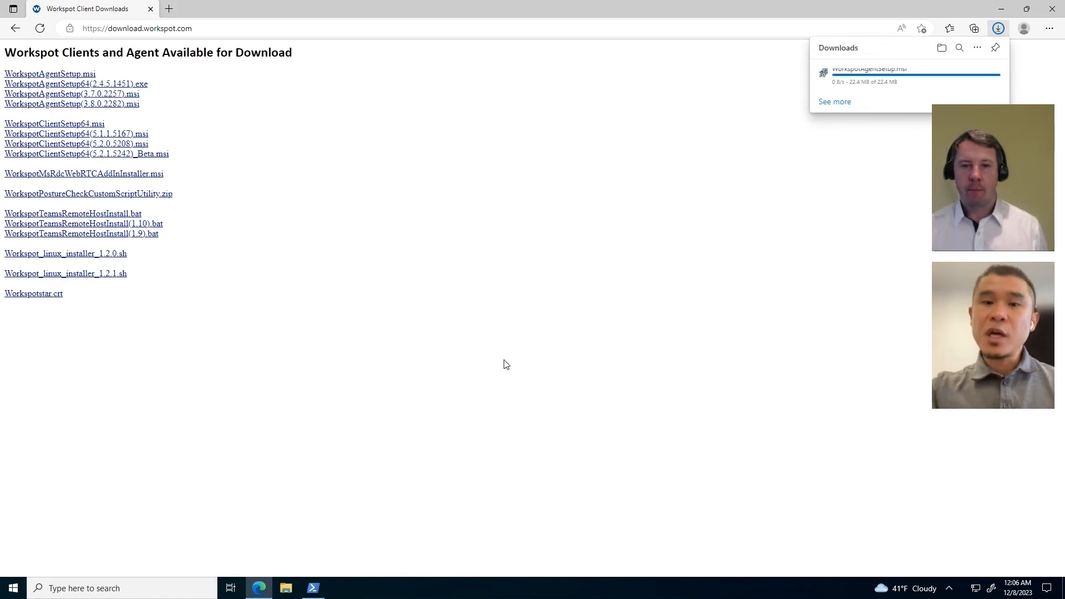
left_click(129, 589)
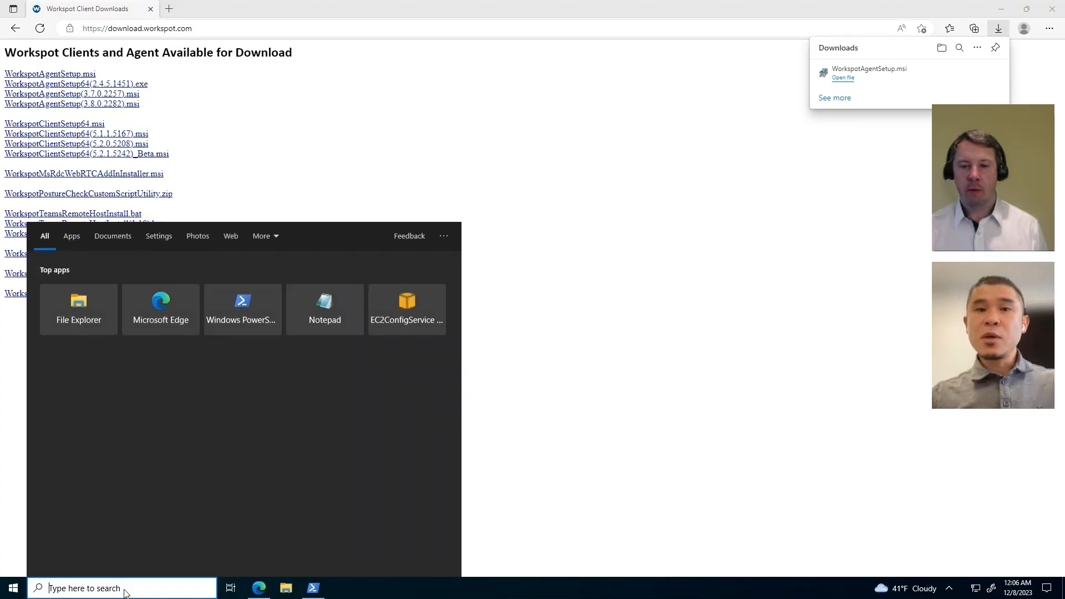
type("command")
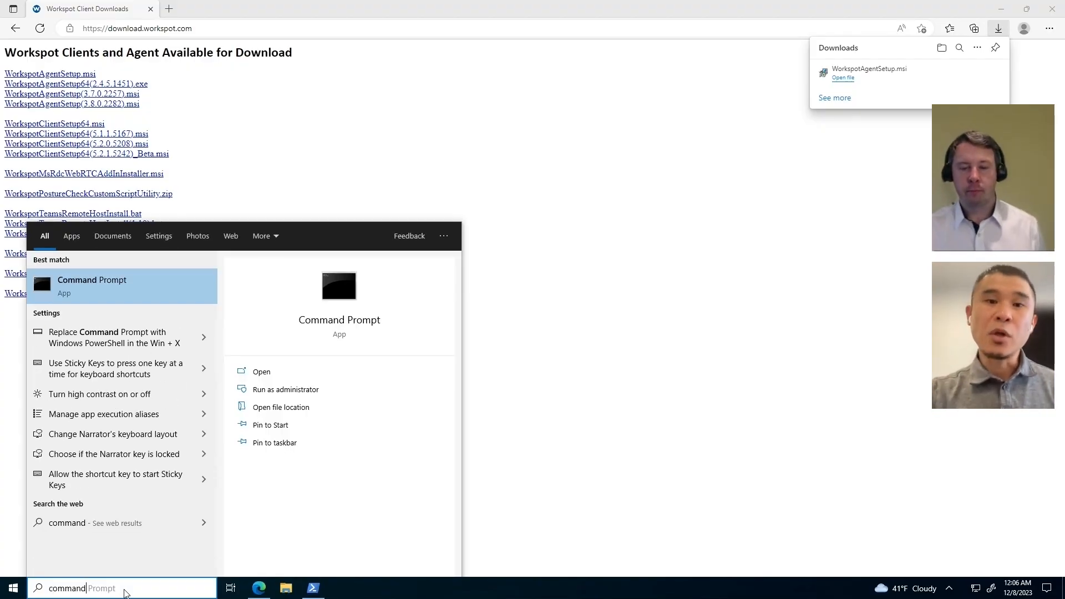
left_click(302, 390)
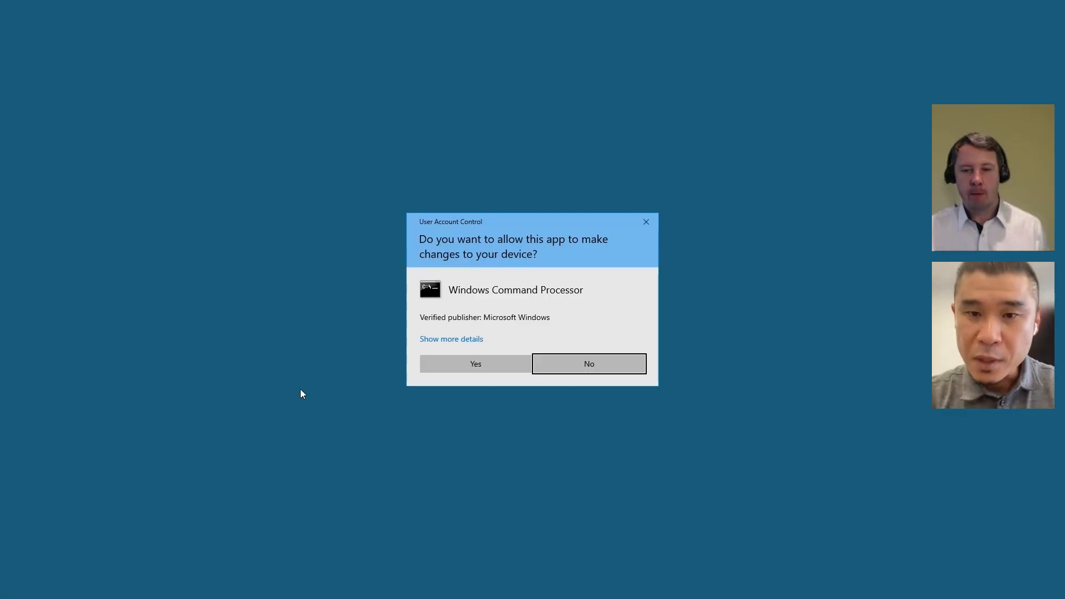
Step: Approve the UAC prompt, cd into \users\admin\Downloads, list it, and run WorkspotAgentSetup.msi
left_click(473, 365)
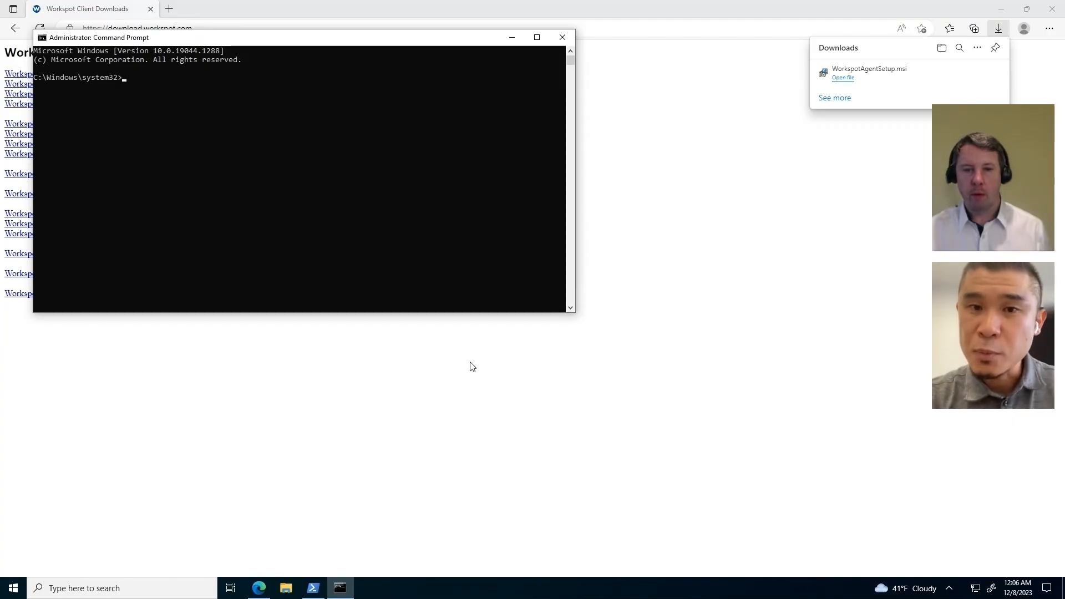
type("cd")
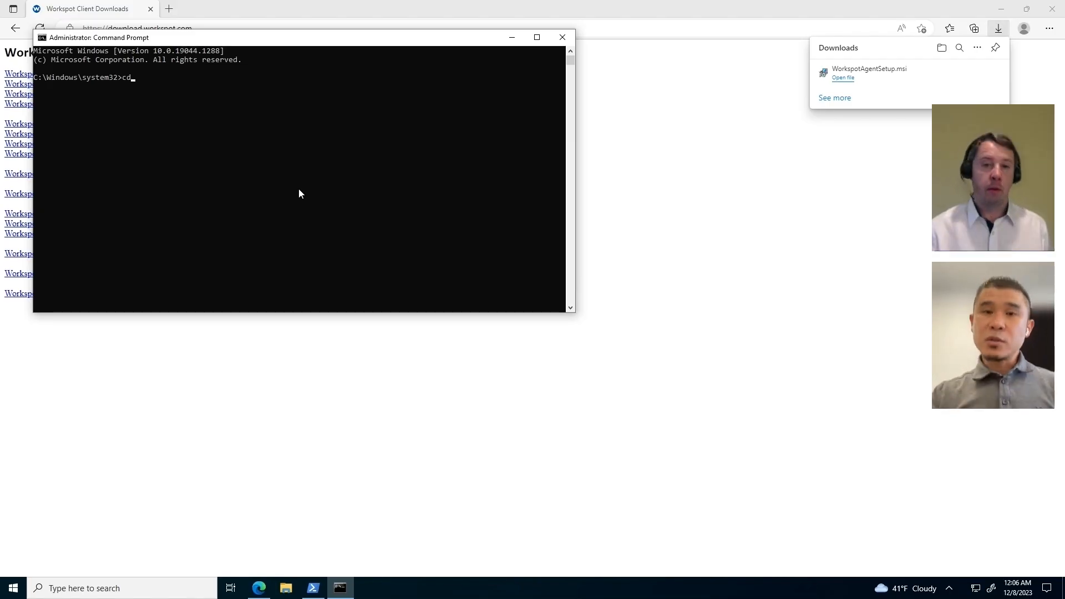
type(" \\users\\admin")
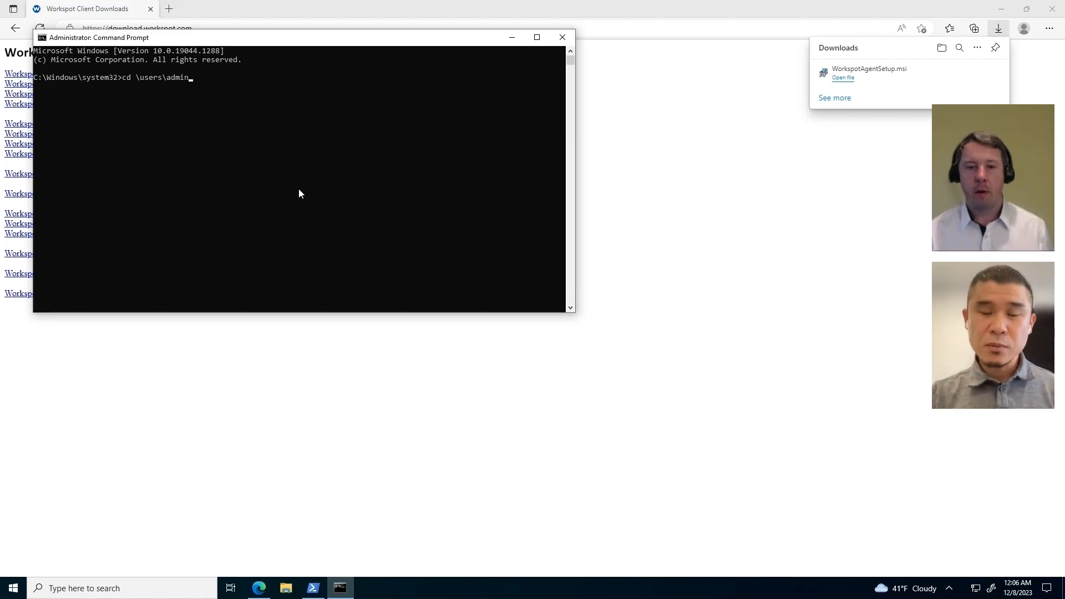
key("Return")
type("c")
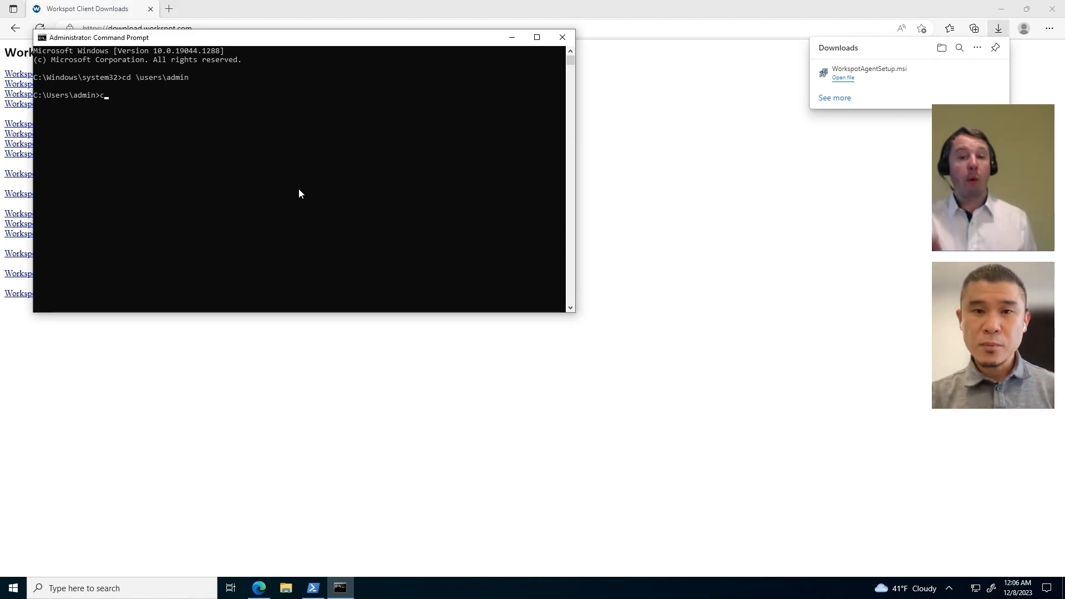
type("d Downloads")
key("Return")
type("dir")
key("Return")
type("Work")
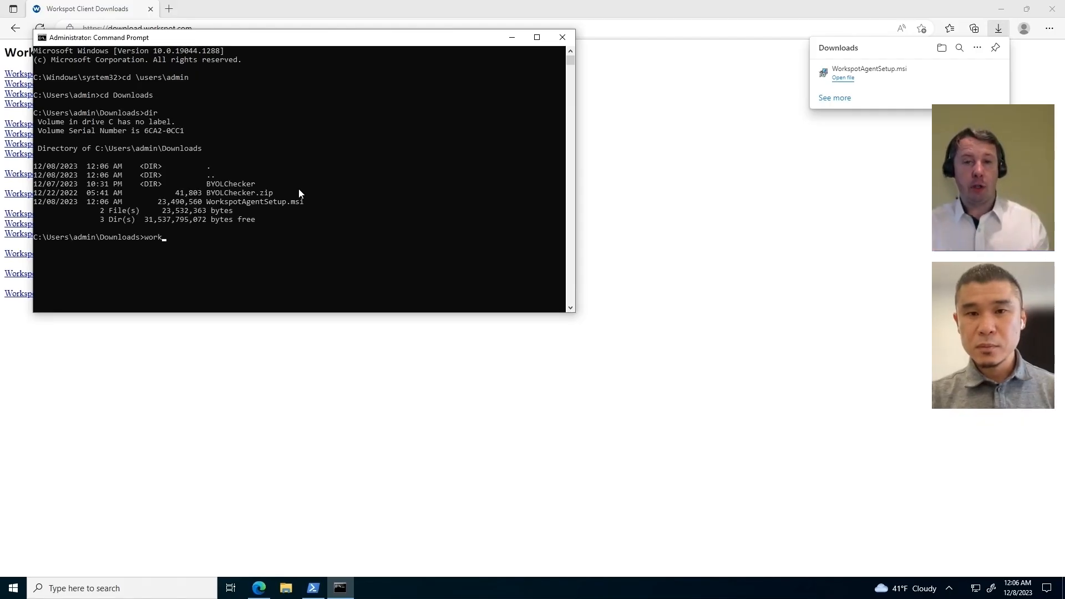
key("Tab")
key("Return")
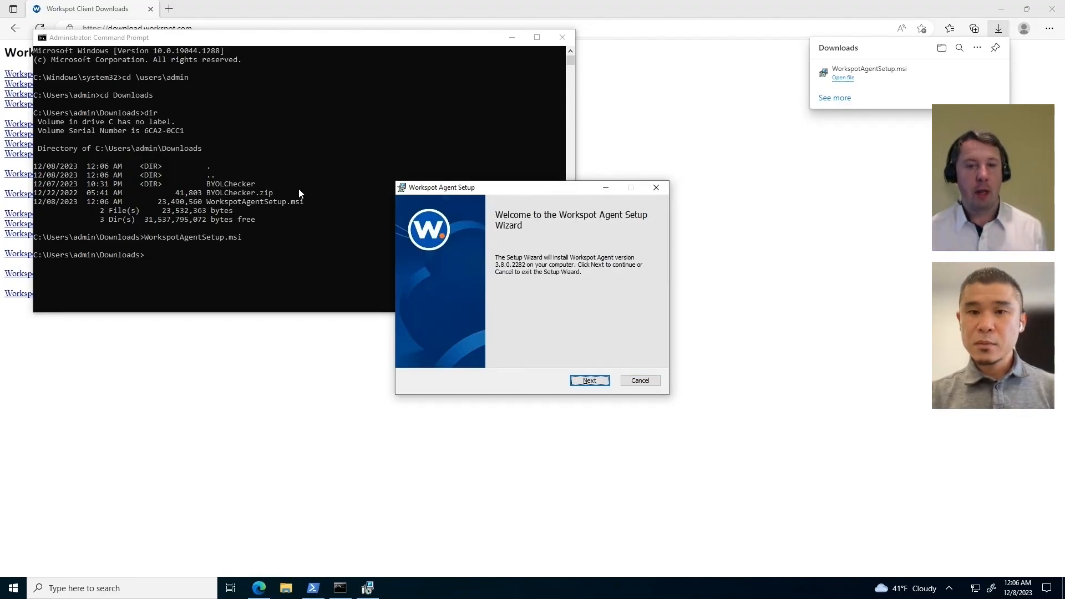
Step: Accept the license agreement and install the Workspot Agent through the setup wizard
left_click(590, 380)
left_click(475, 335)
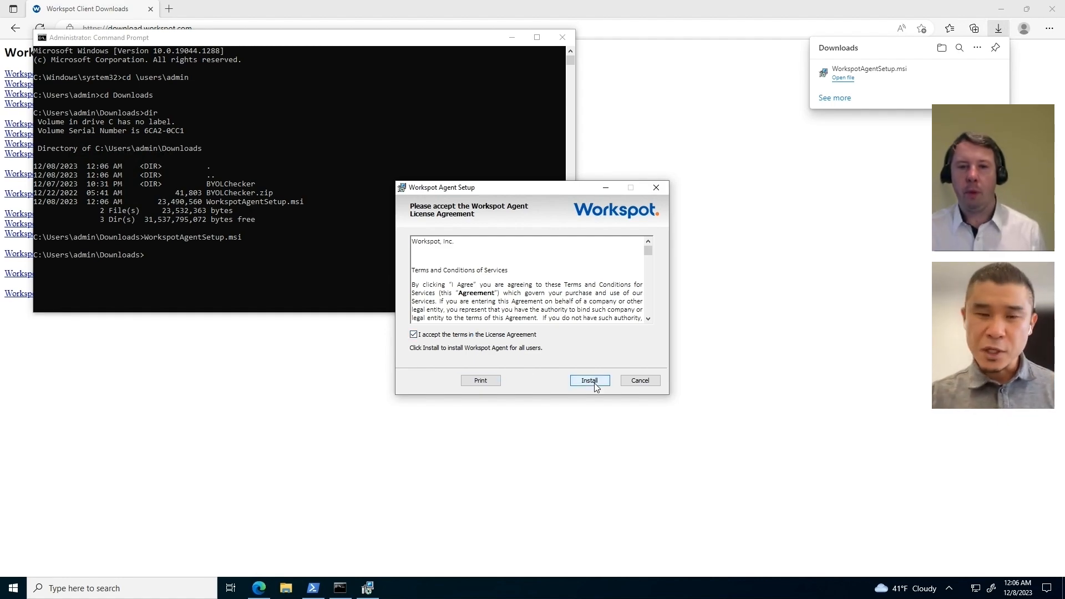
left_click(591, 380)
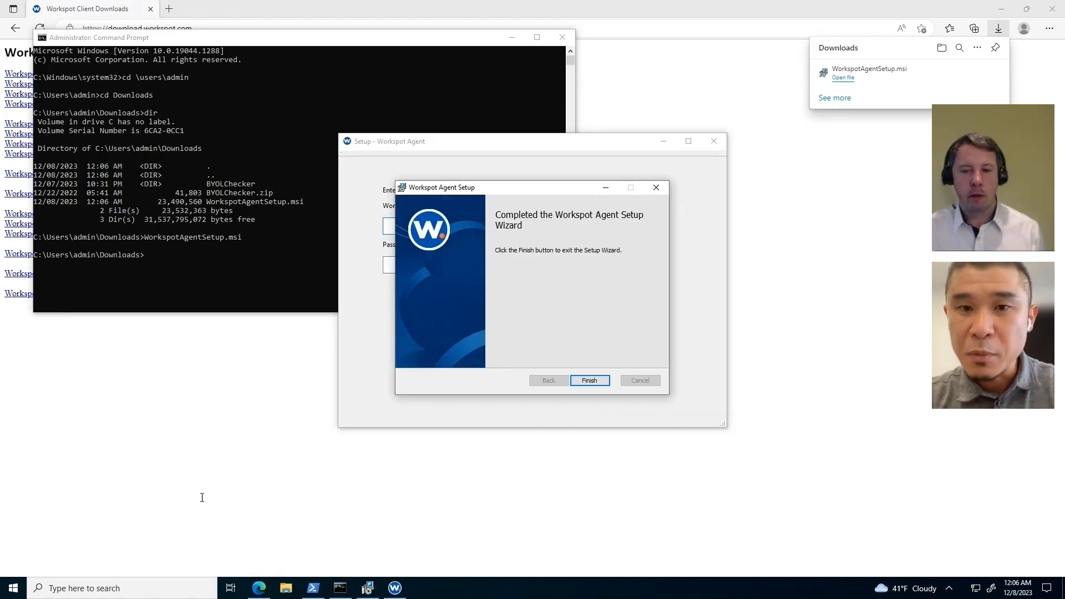
left_click(585, 381)
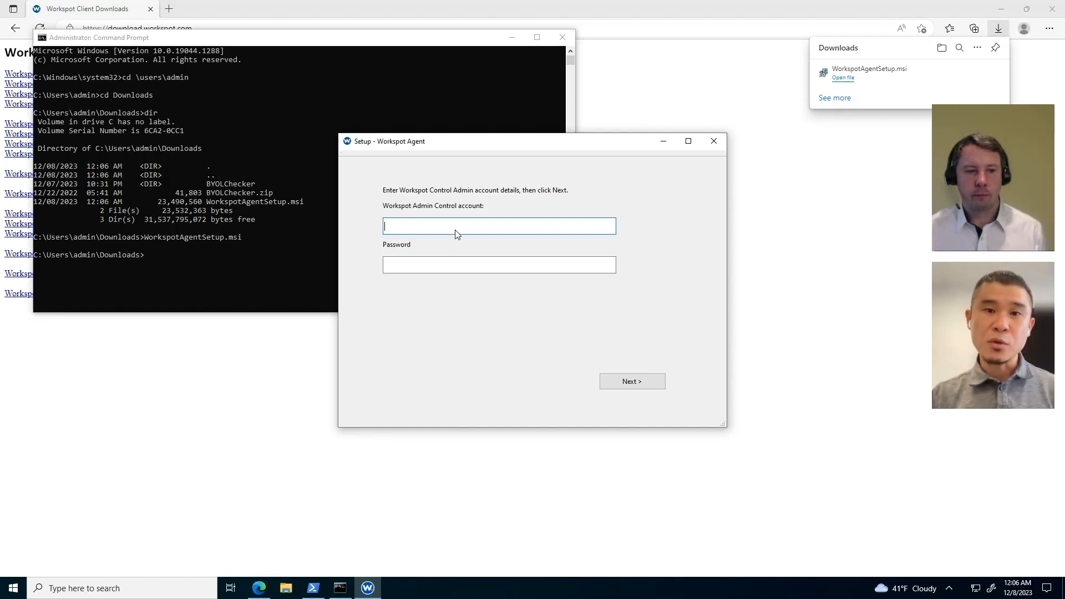
Step: Register the template with the admin account e-mail and password, acknowledge success, and close setup
key("ctrl+v")
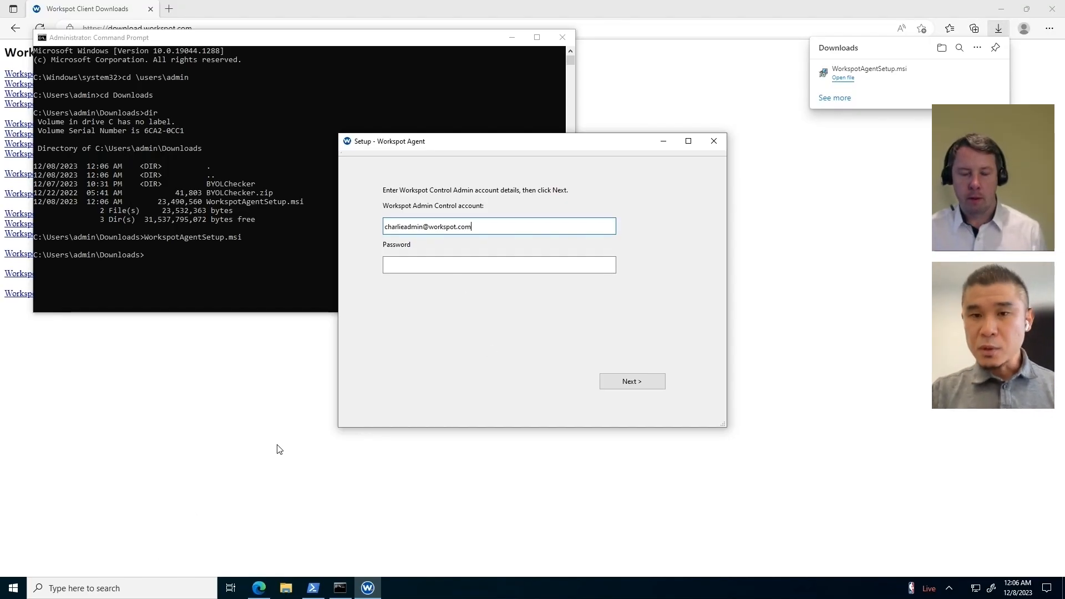
left_click(452, 268)
key("ctrl+v")
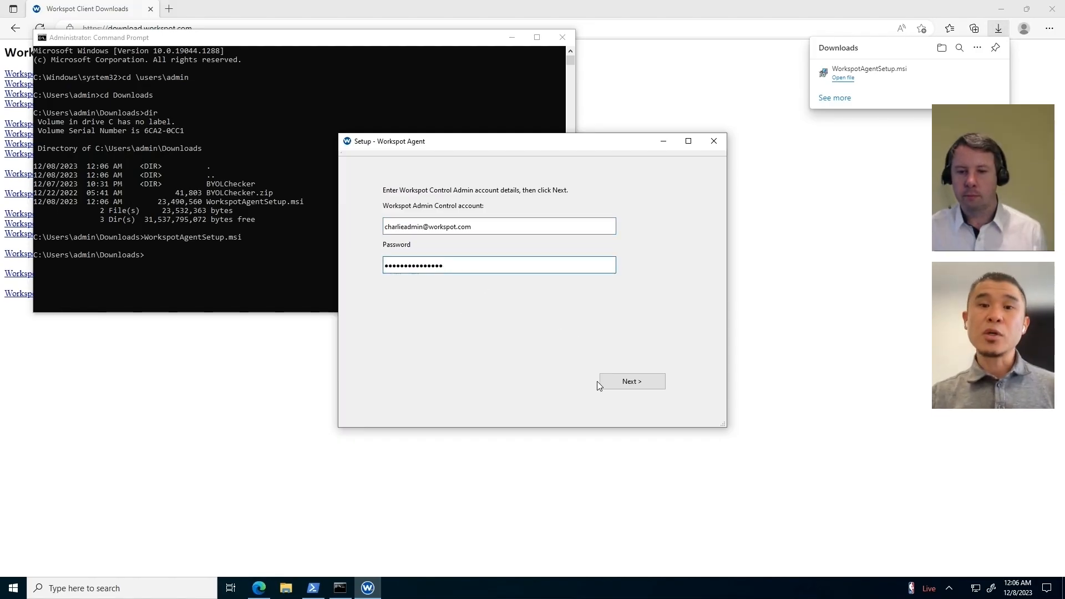
left_click(634, 384)
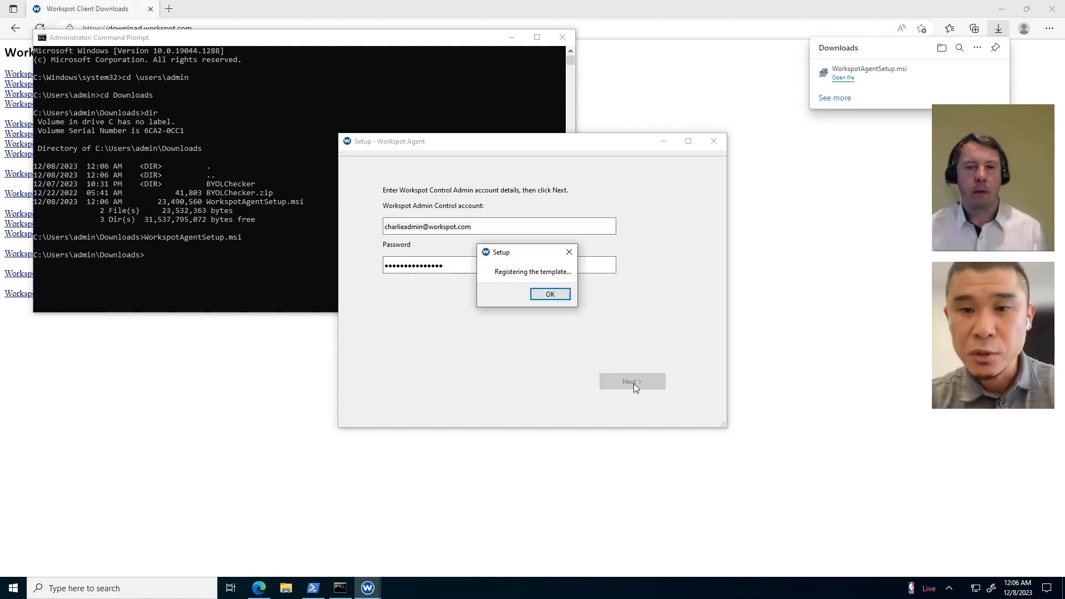
left_click(555, 294)
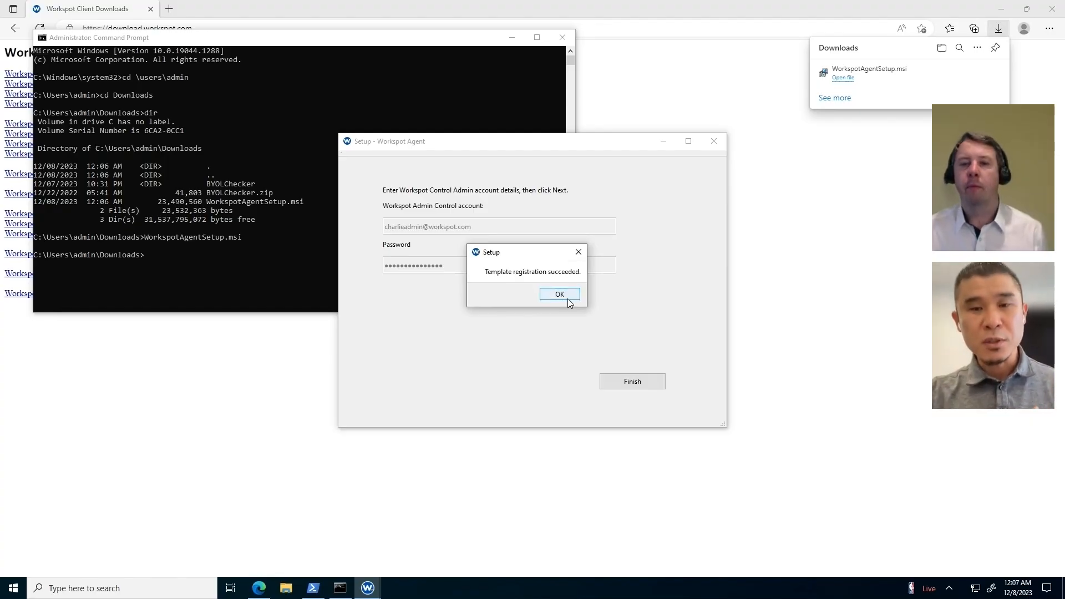
left_click(568, 299)
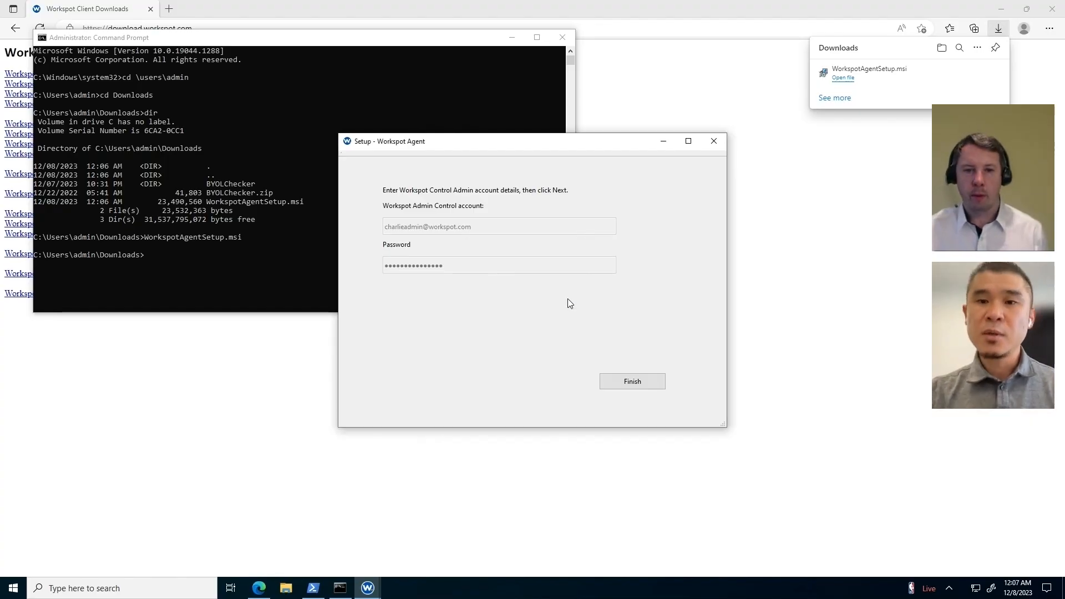
left_click(632, 382)
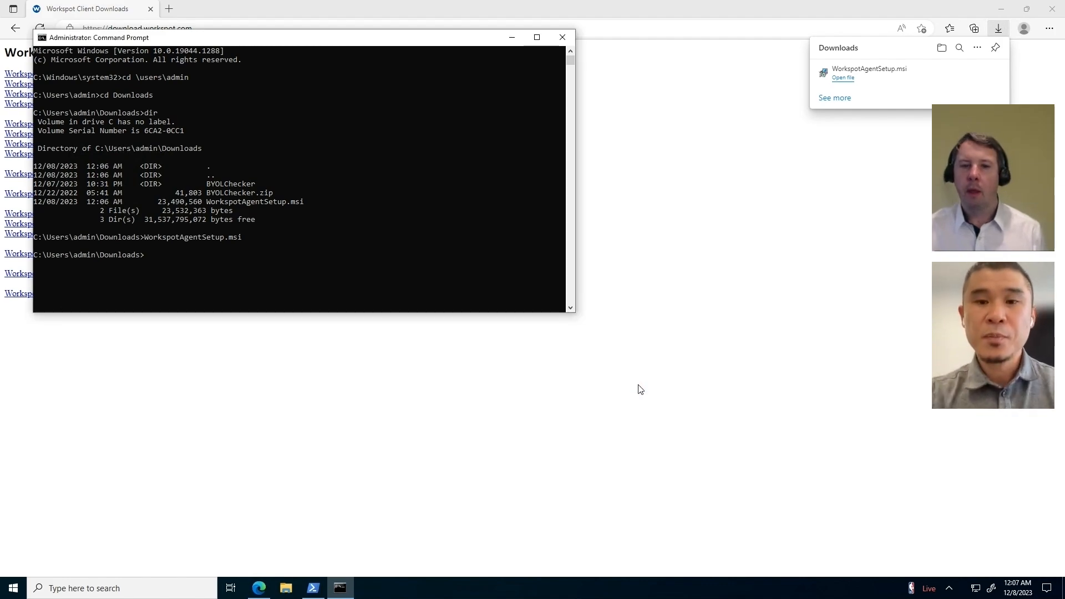
Step: Open C:\ProgramData\WorkspotAgent in File Explorer, granting folder access when prompted
left_click(286, 588)
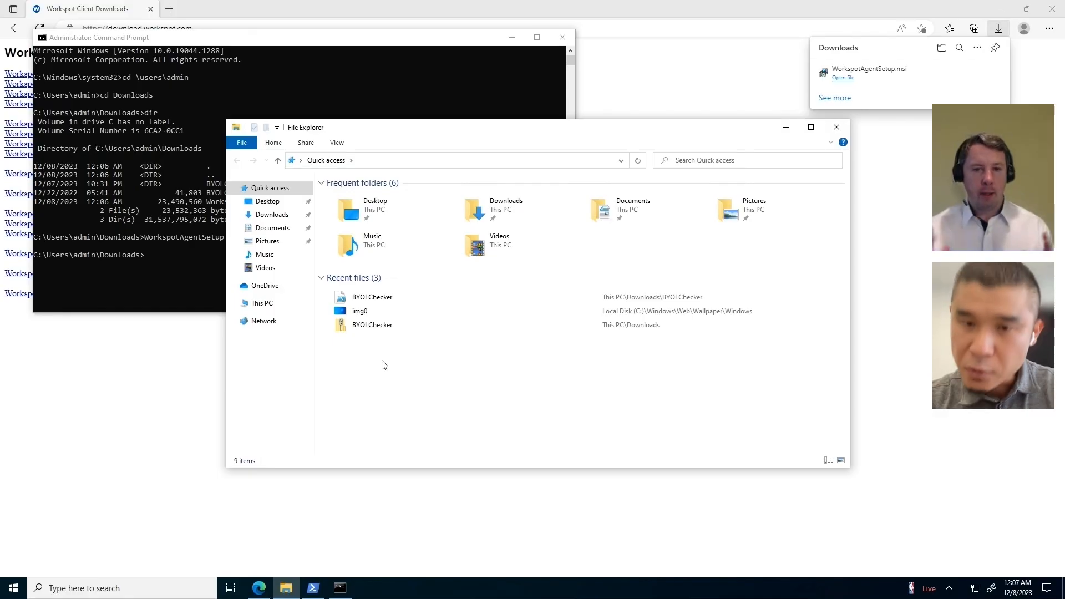
left_click(262, 302)
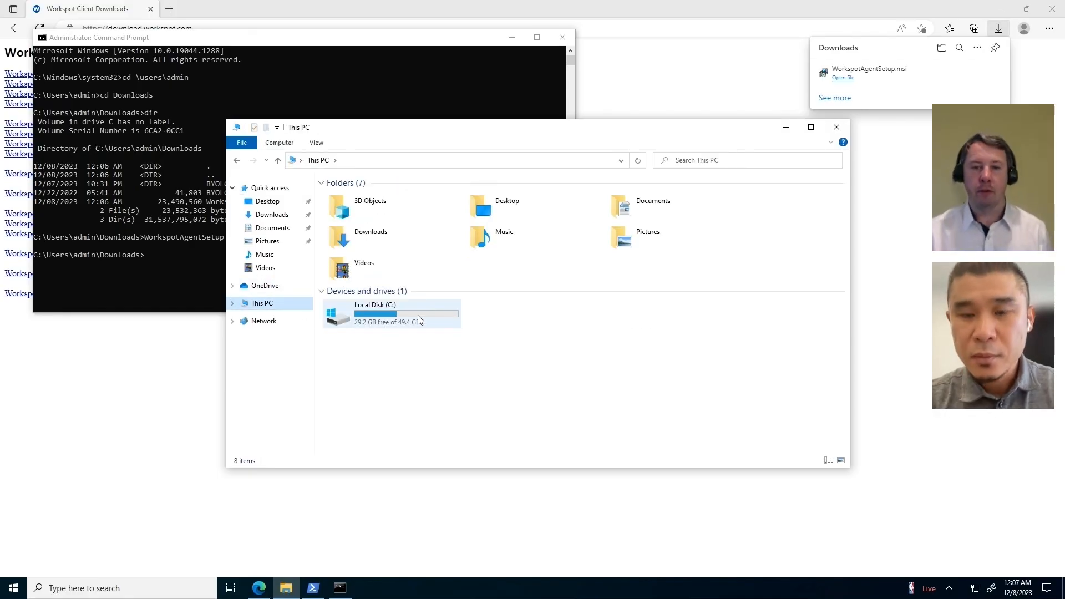
double_click(418, 319)
left_click(419, 161)
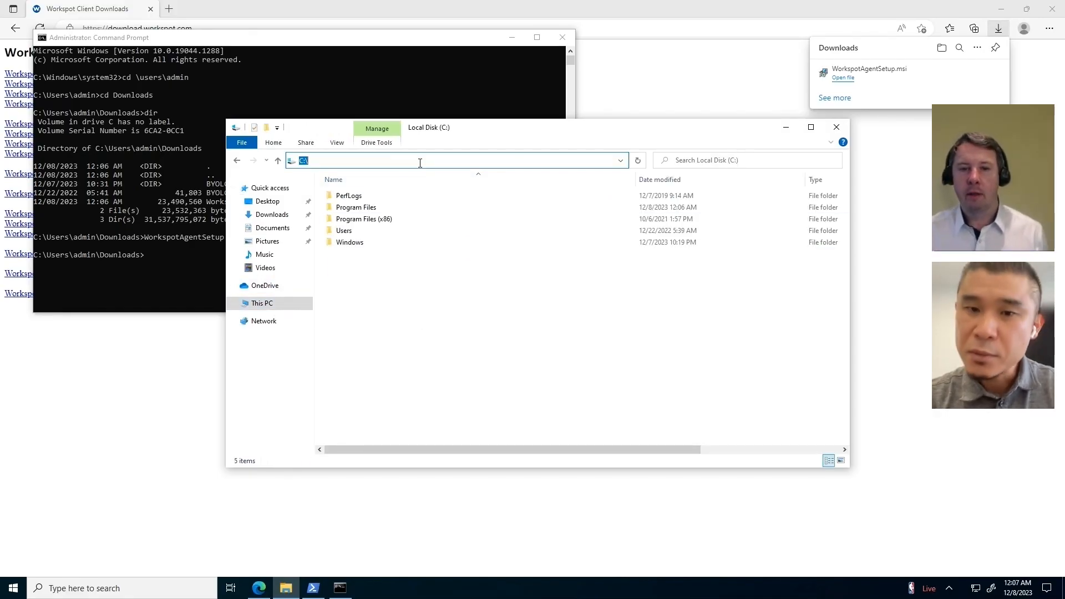
left_click(420, 161)
type("programdata")
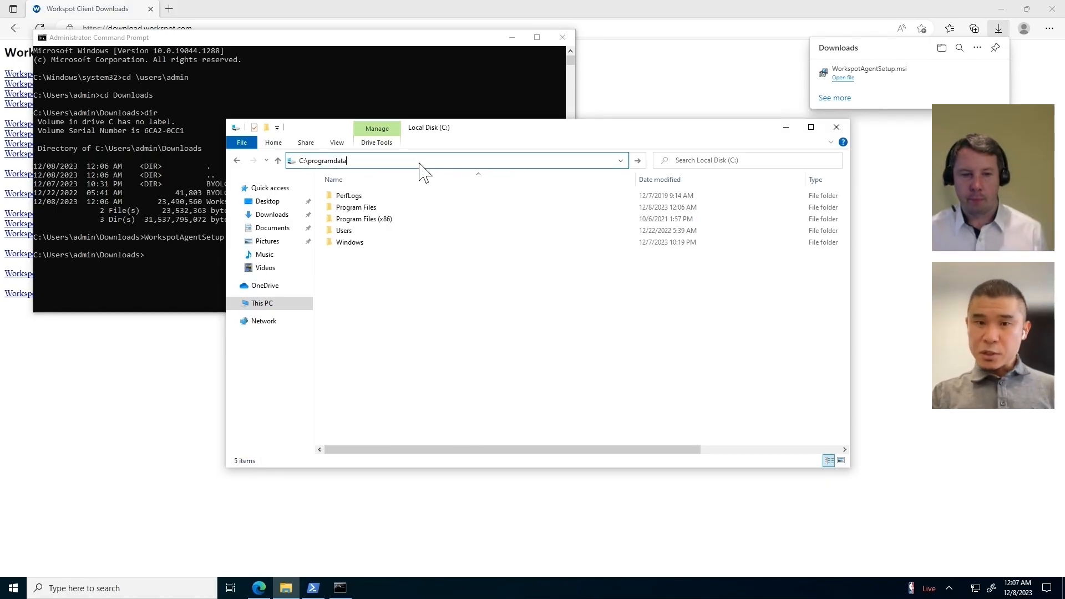
key("Return")
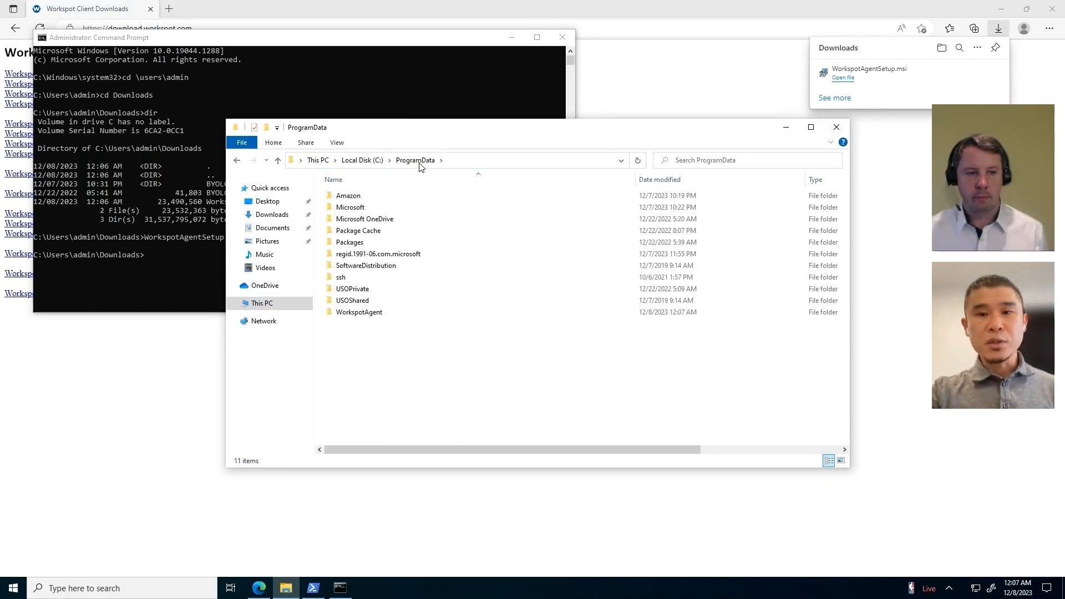
double_click(371, 314)
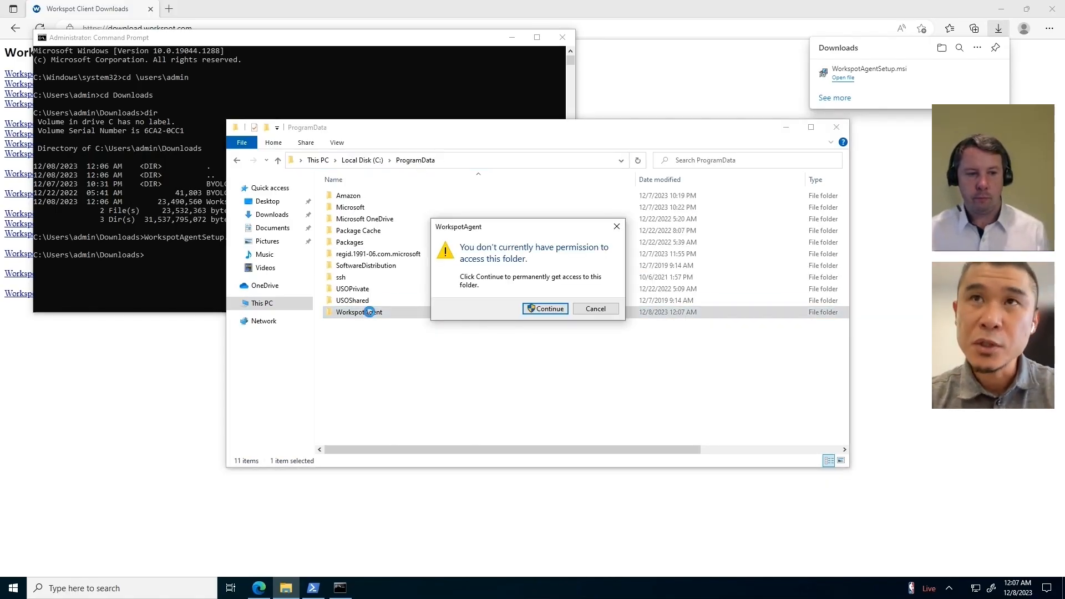
left_click(537, 313)
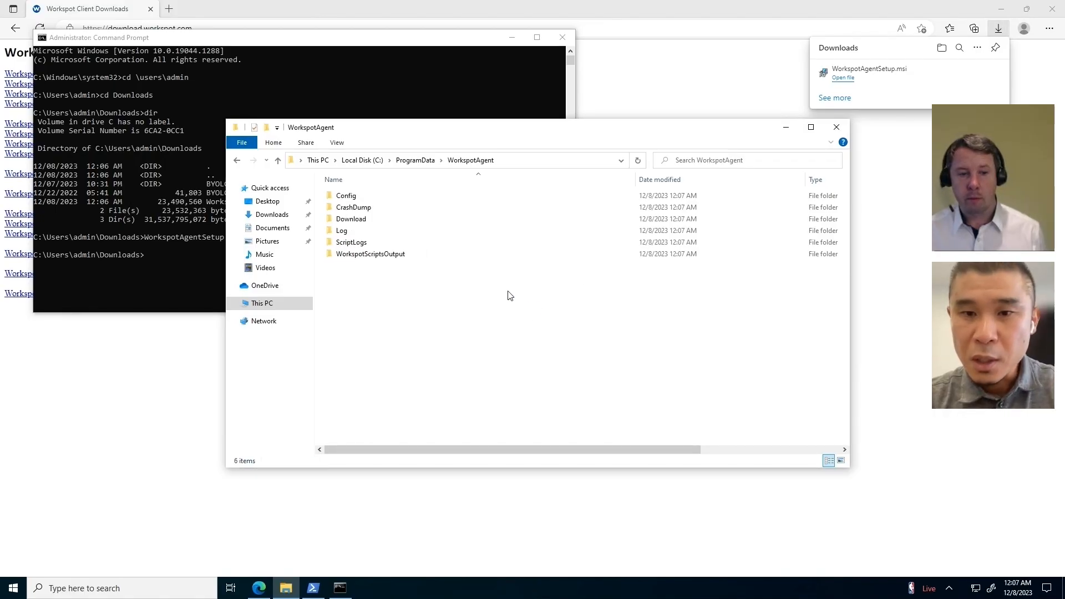
Step: Allow Administrators Full control in the Config folder's Security permissions and apply
right_click(351, 201)
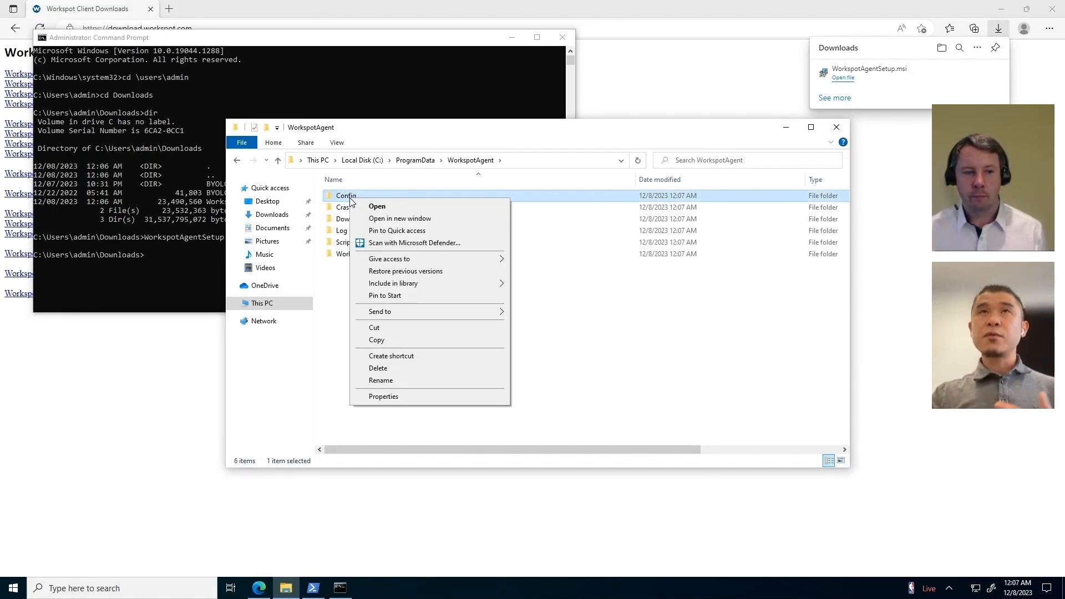
left_click(395, 396)
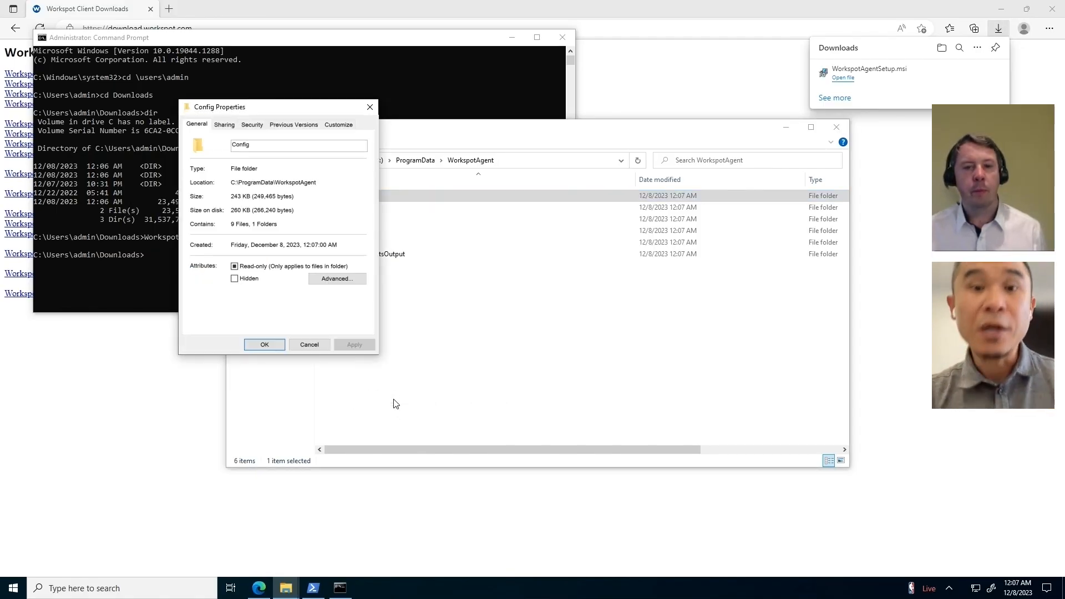
left_click(251, 125)
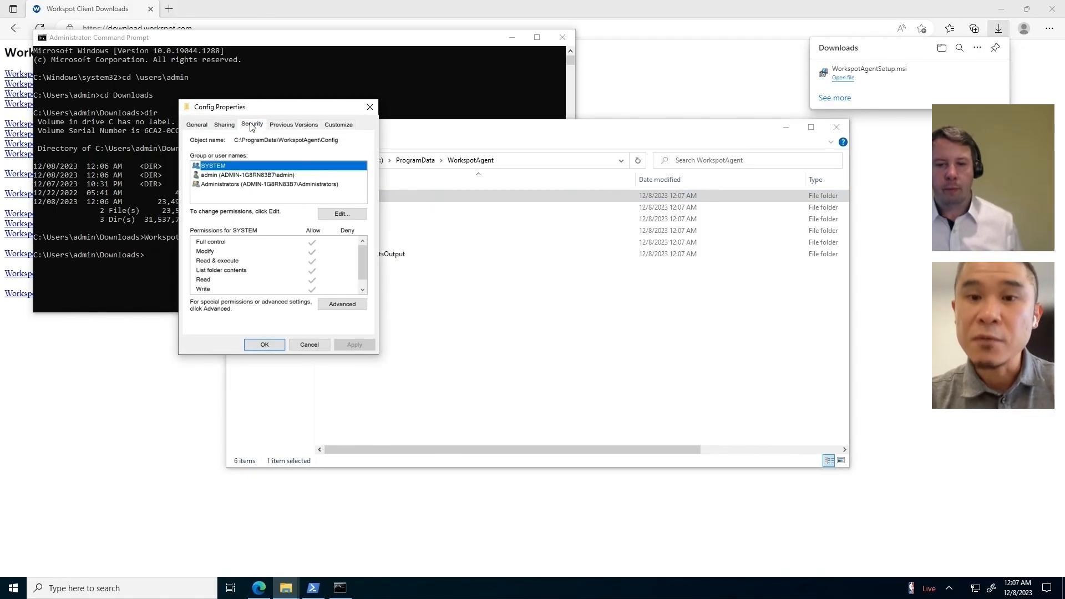
left_click(253, 185)
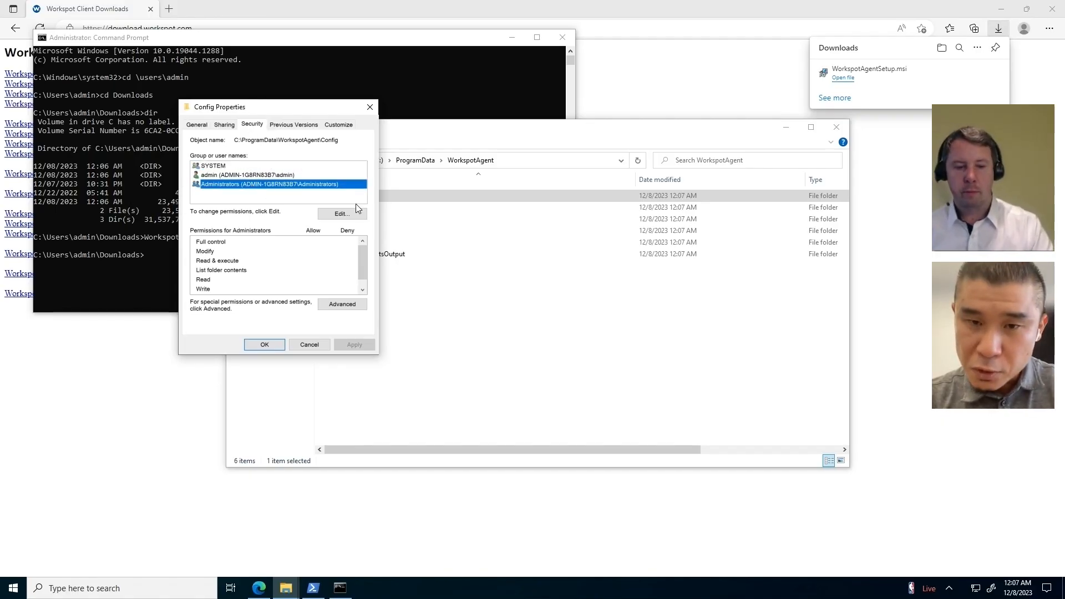
left_click(340, 214)
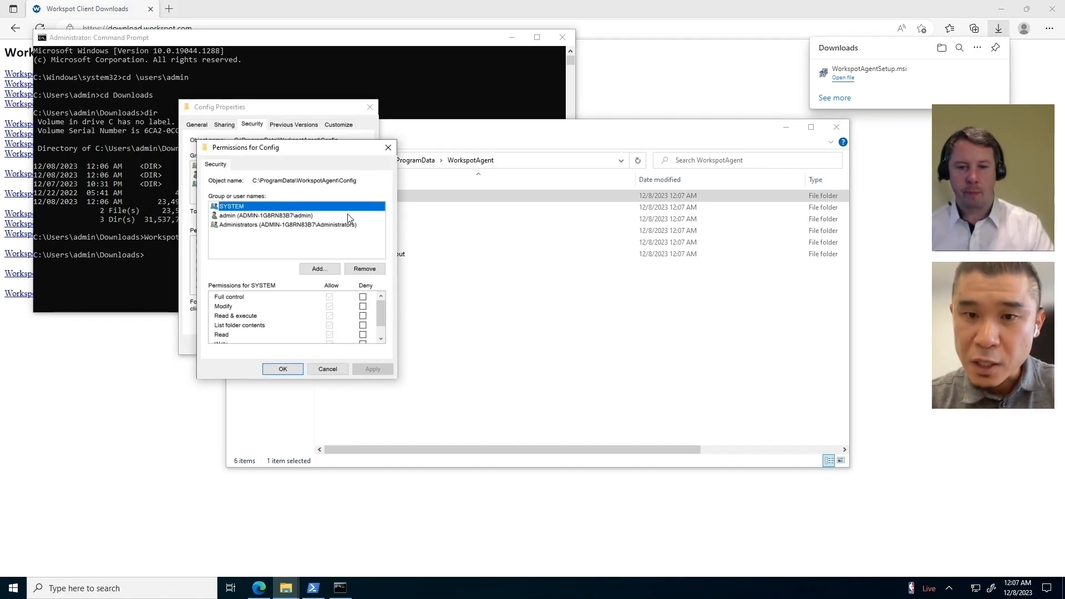
left_click(276, 225)
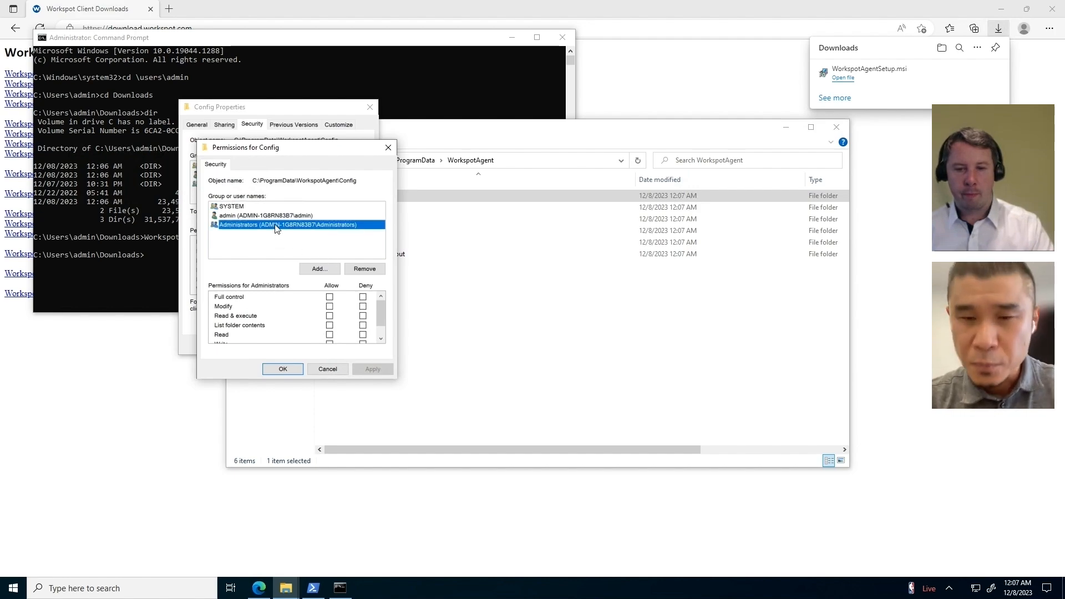
left_click(330, 297)
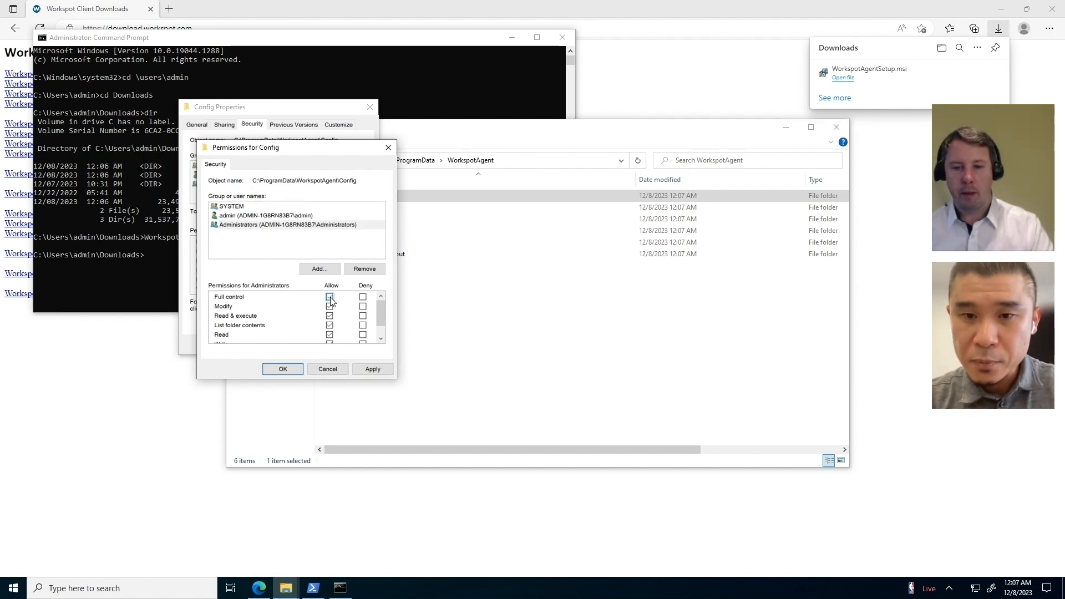
left_click(366, 370)
left_click(284, 370)
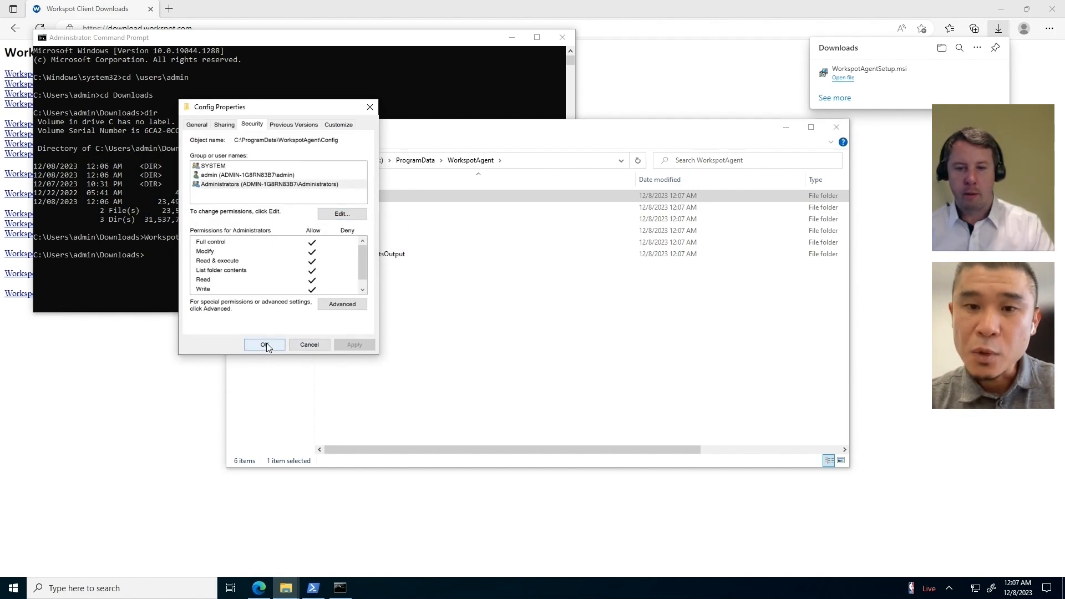
left_click(265, 344)
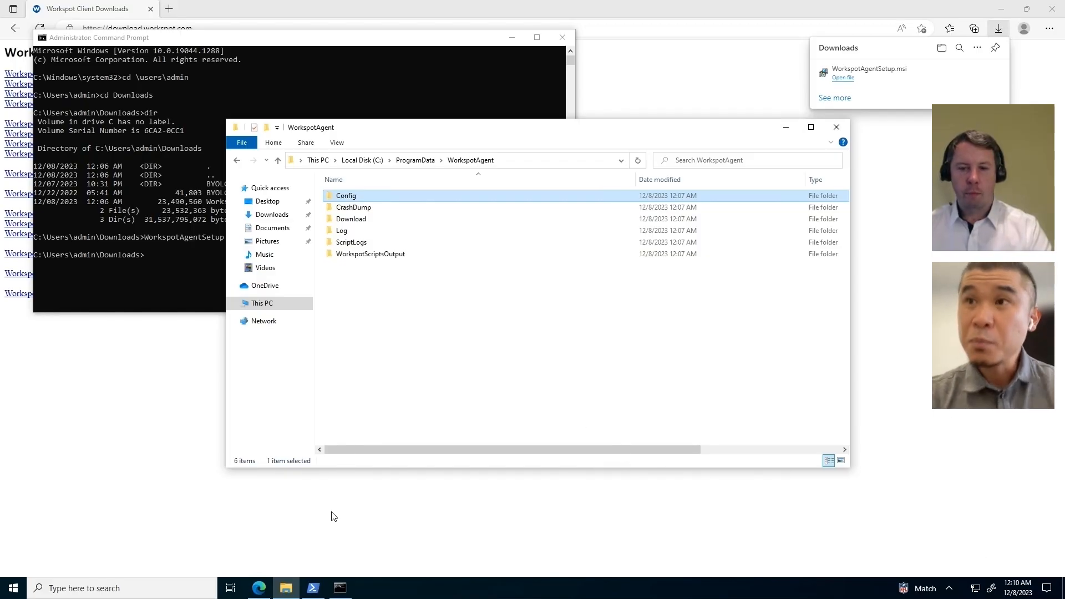
Step: Launch WorkspotConfigEditor from C:\Program Files\WorkspotAgent, dismissing the missing-config warning
left_click(275, 303)
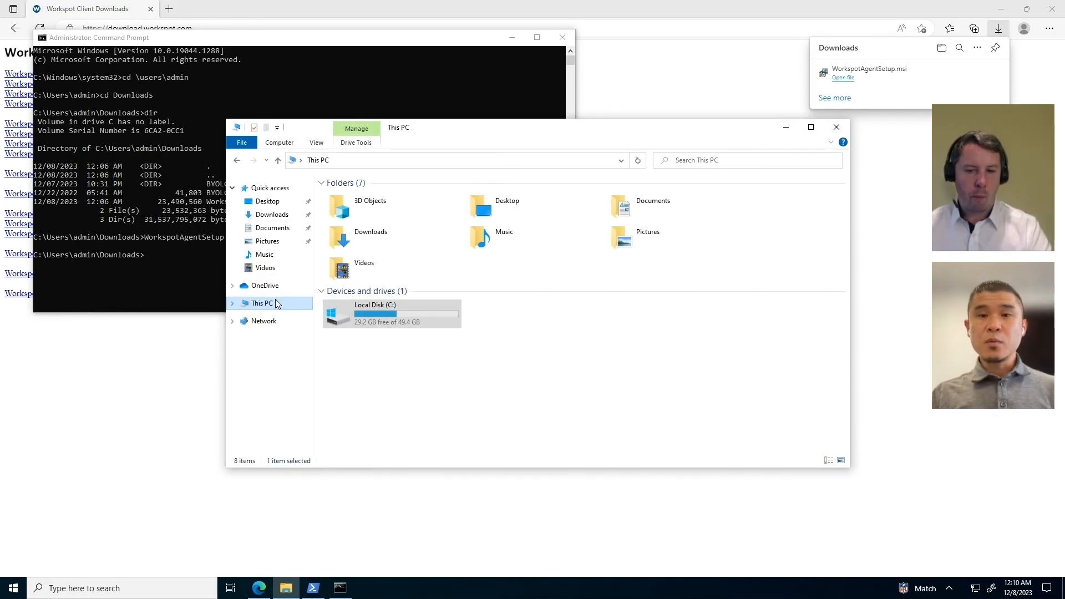
double_click(392, 312)
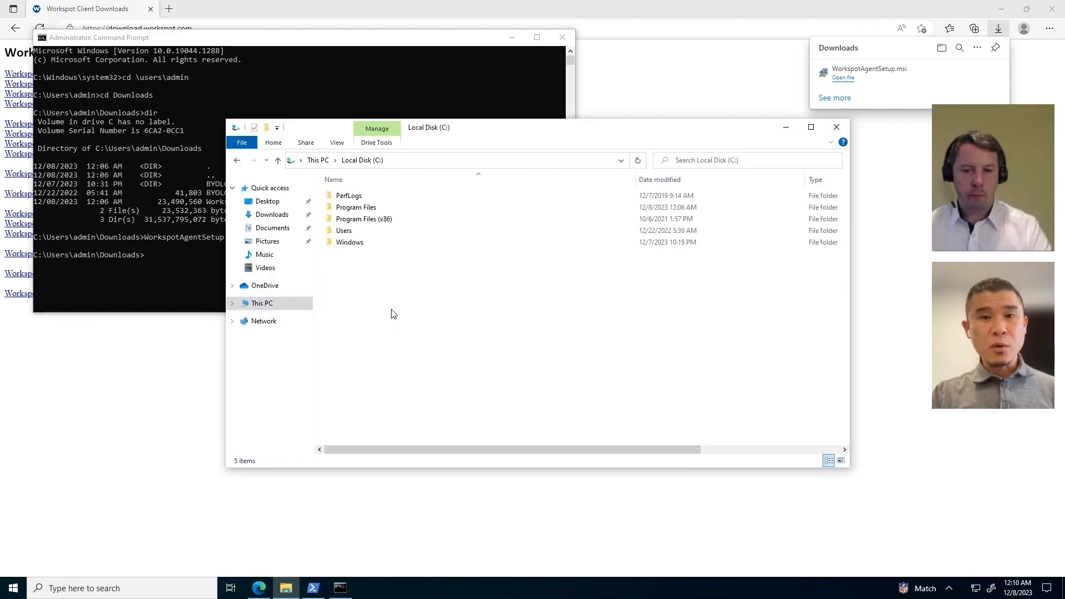
double_click(374, 208)
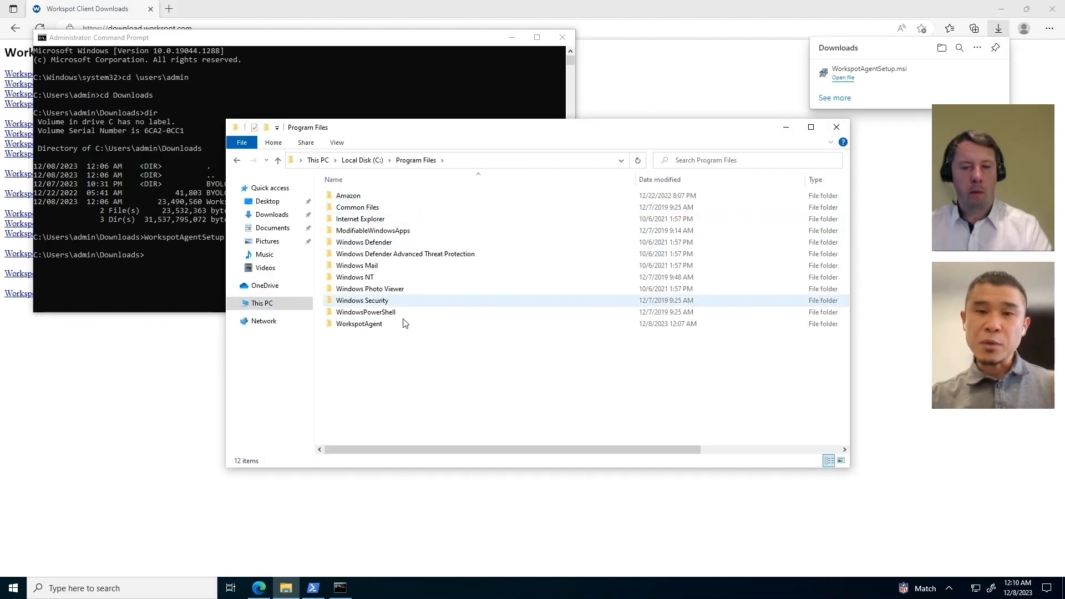
double_click(367, 324)
scroll(486, 341, "down", 1)
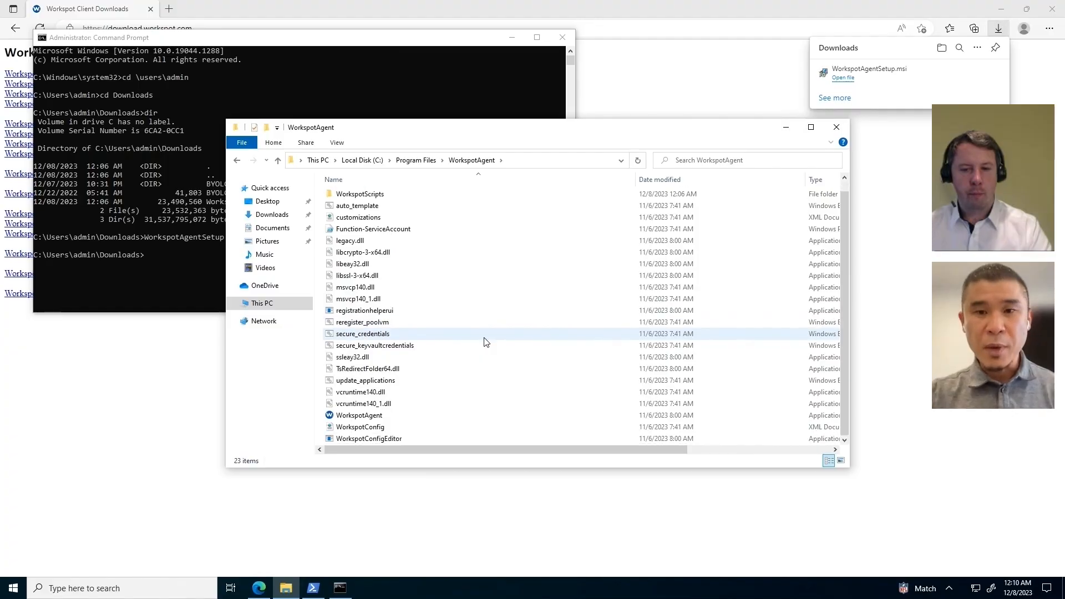
double_click(393, 439)
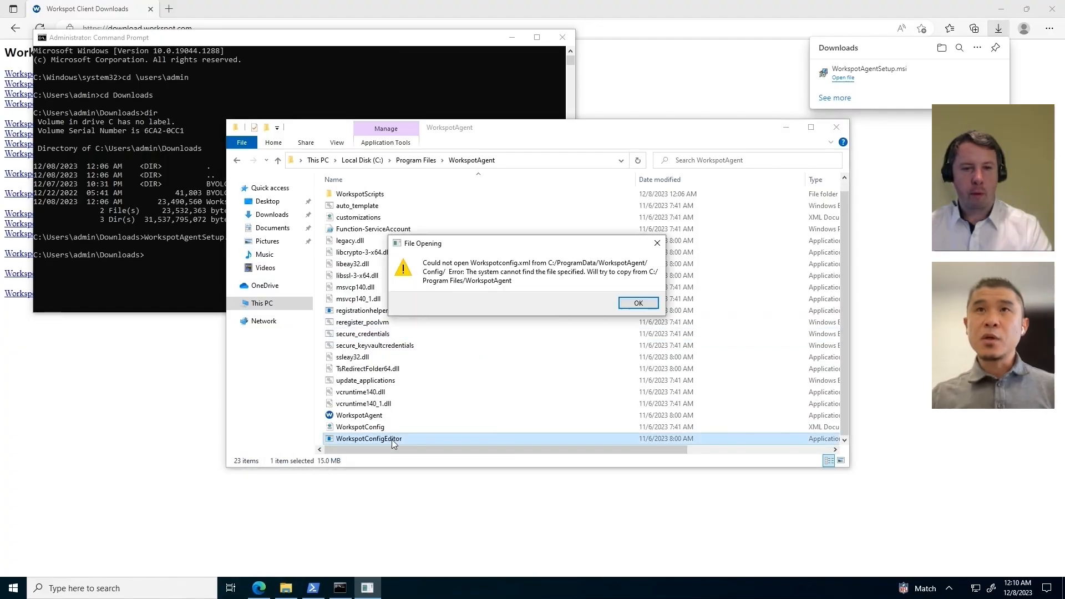
left_click(636, 302)
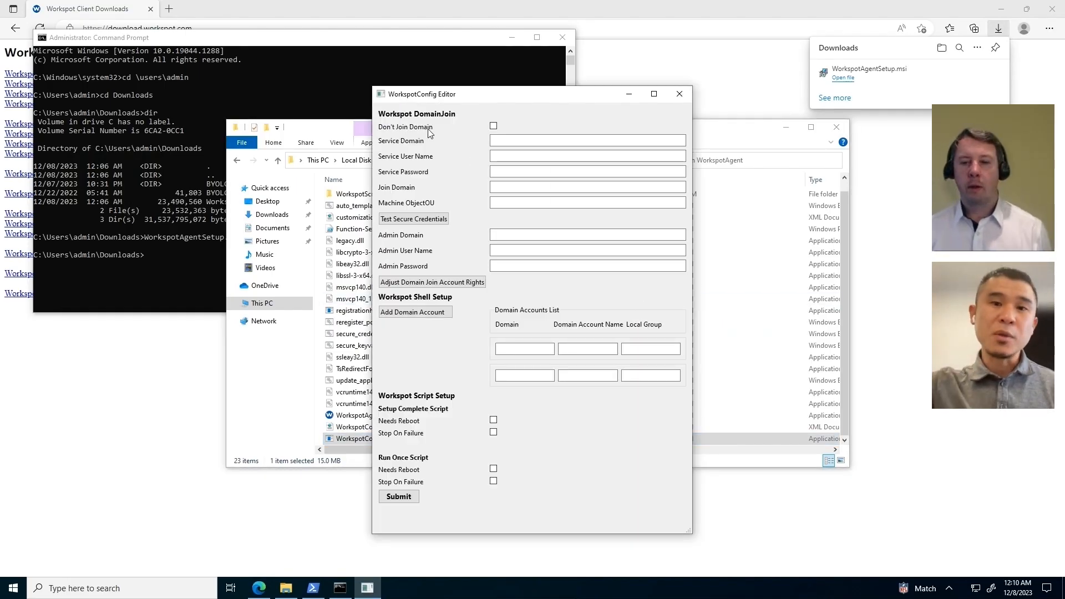
Step: Submit the configuration with Don't Join Domain checked, then close the editor
left_click(493, 127)
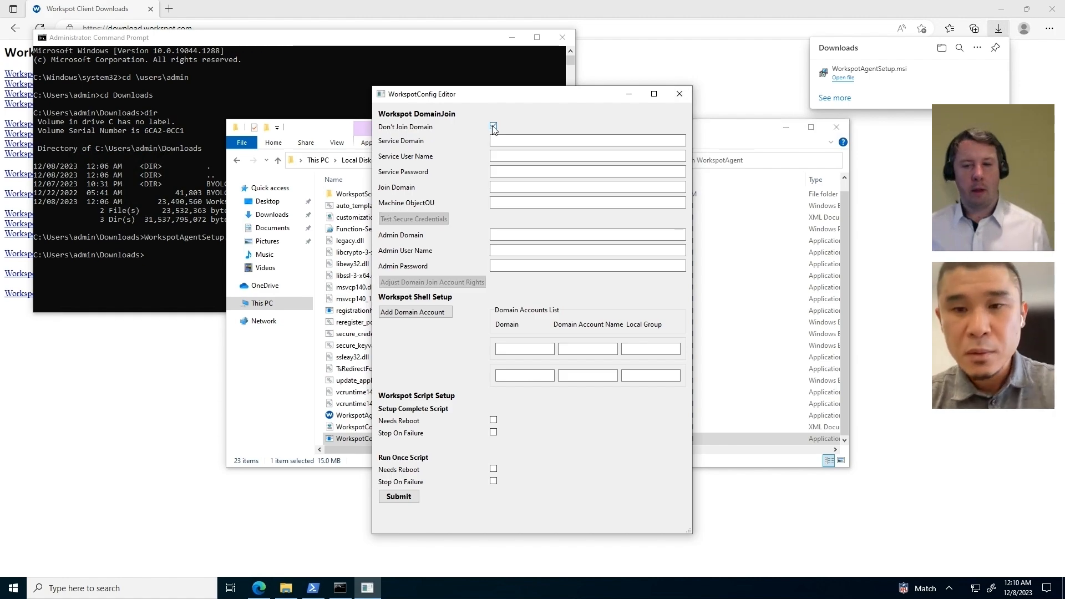
left_click(406, 499)
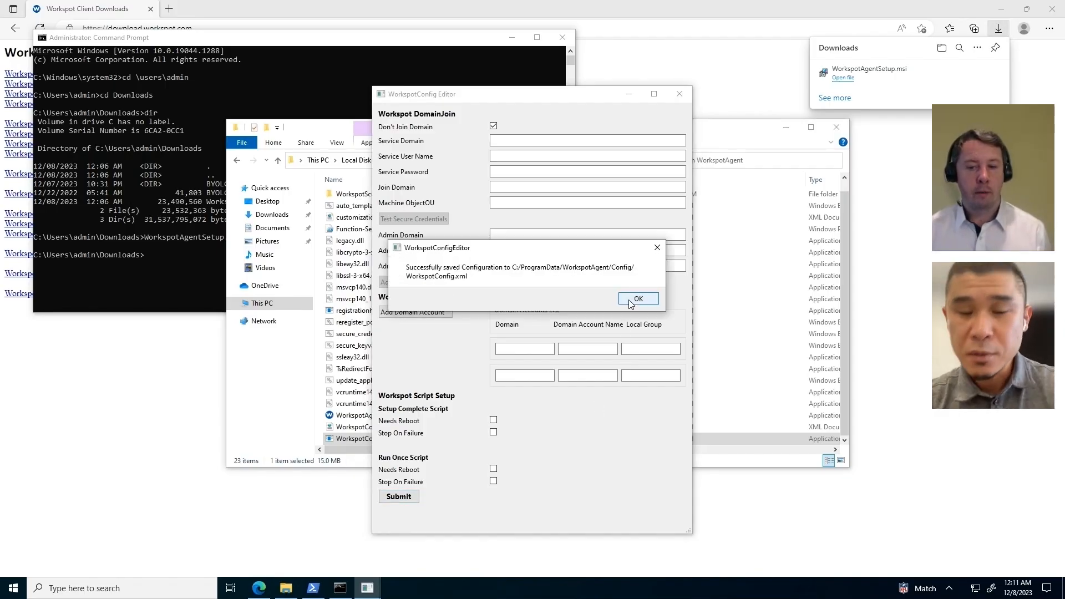
left_click(638, 299)
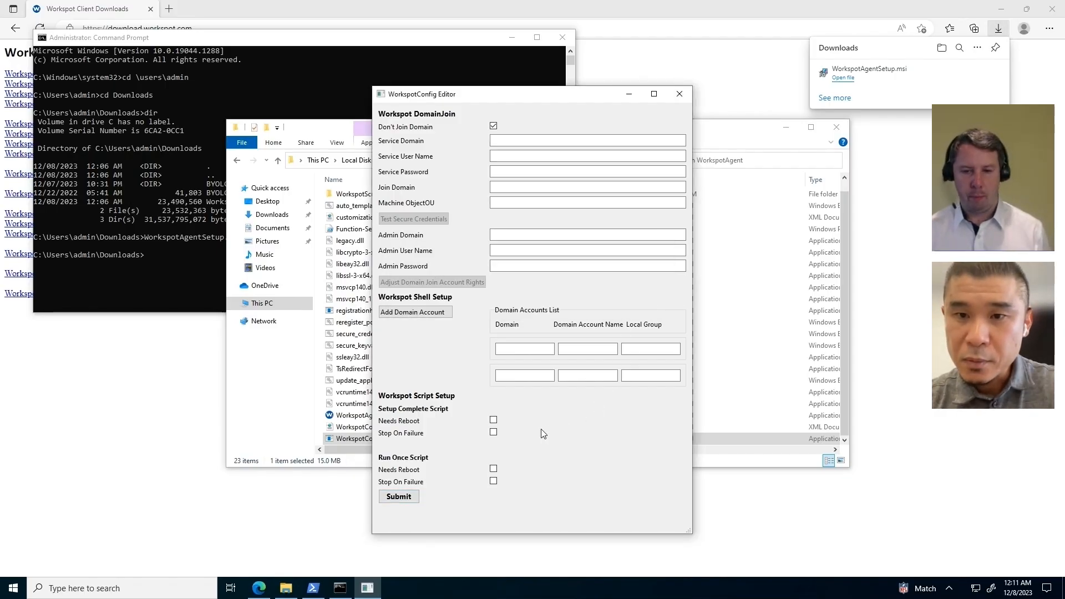
left_click(680, 93)
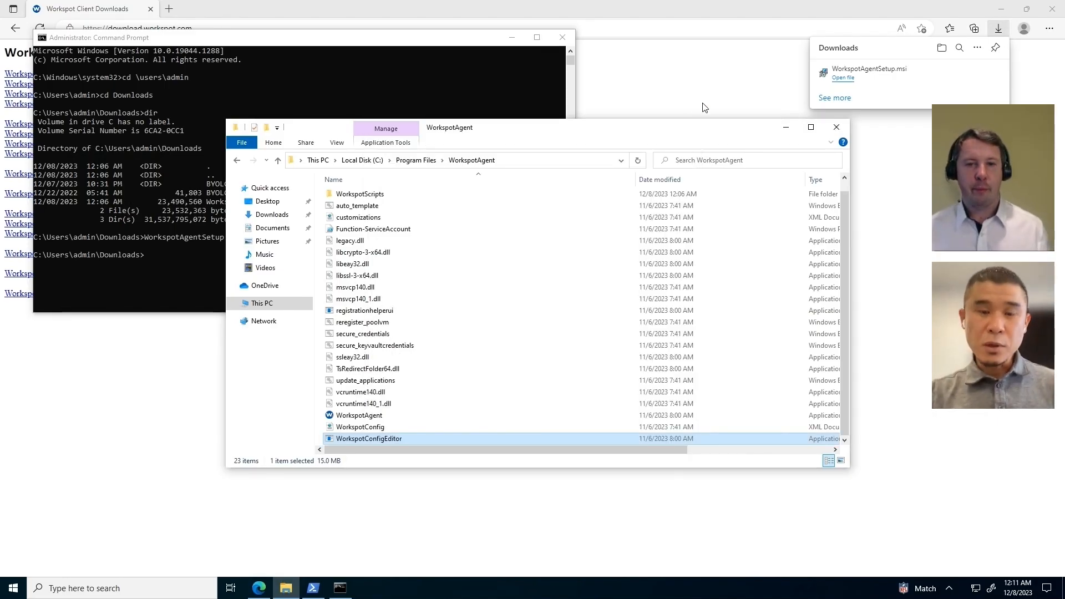
Step: Launch Windows PowerShell as Administrator from Windows search
left_click(110, 589)
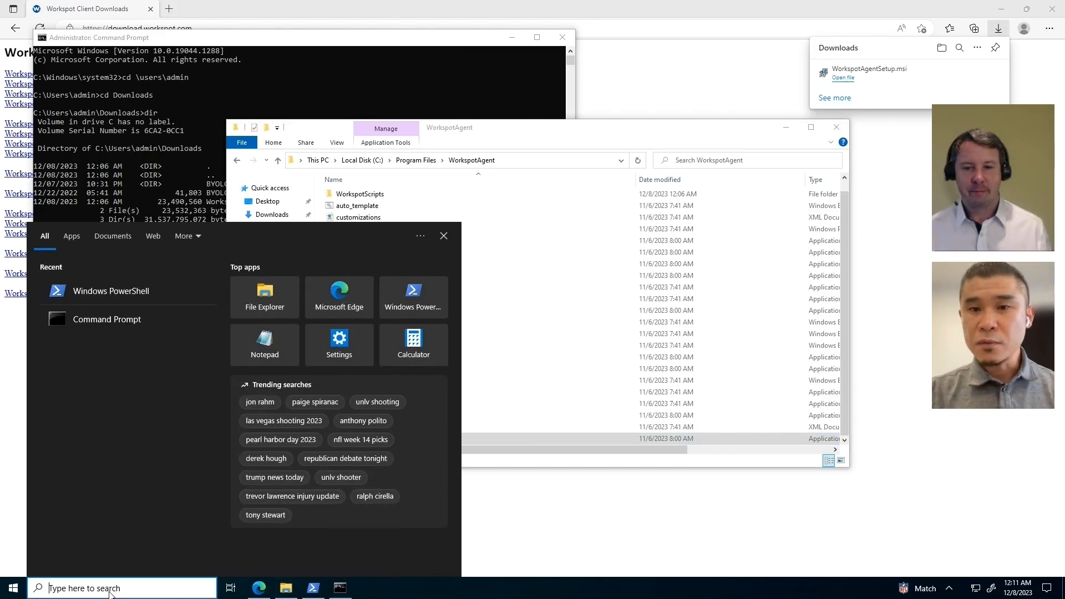
type("powershell")
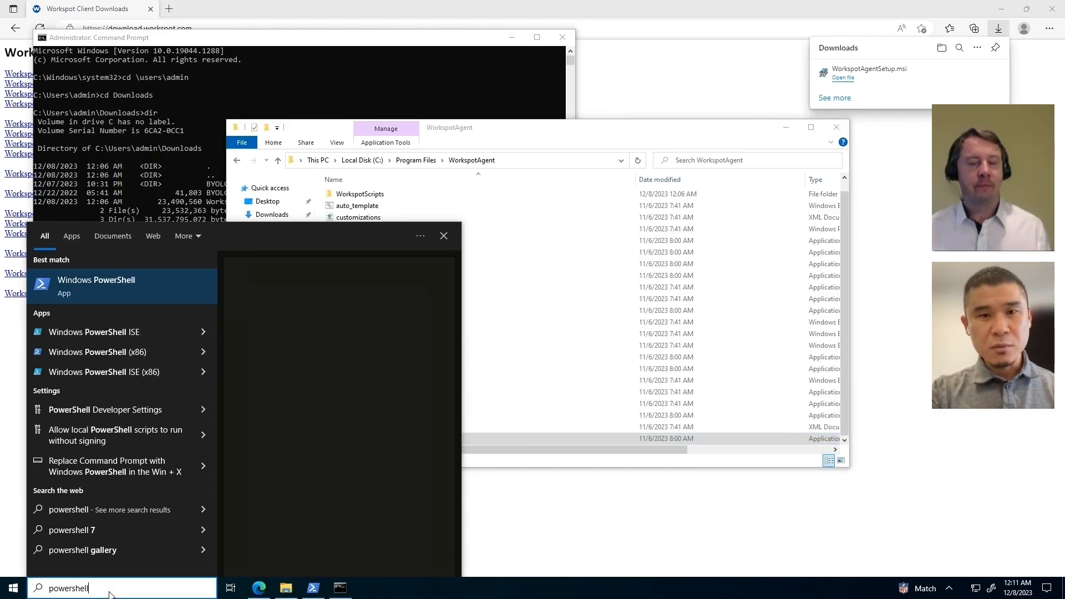
left_click(307, 389)
left_click(514, 366)
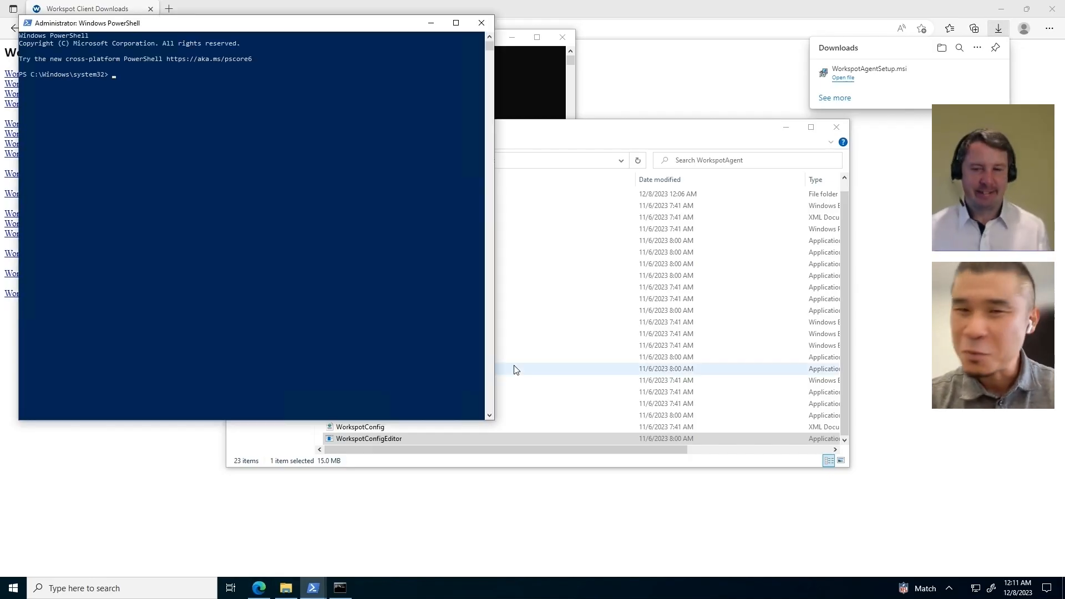
left_click(324, 198)
Step: Change directory to C:\users\admin\Downloads\BYOLChecker and list its contents
type("cd\\")
key("Return")
type("c")
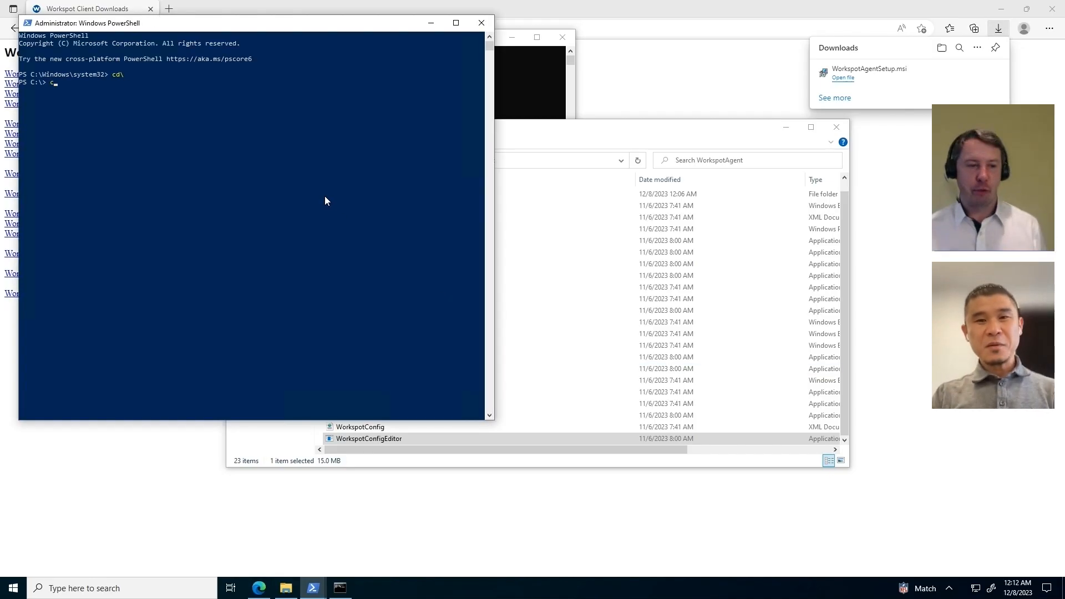
type("d users\\admi")
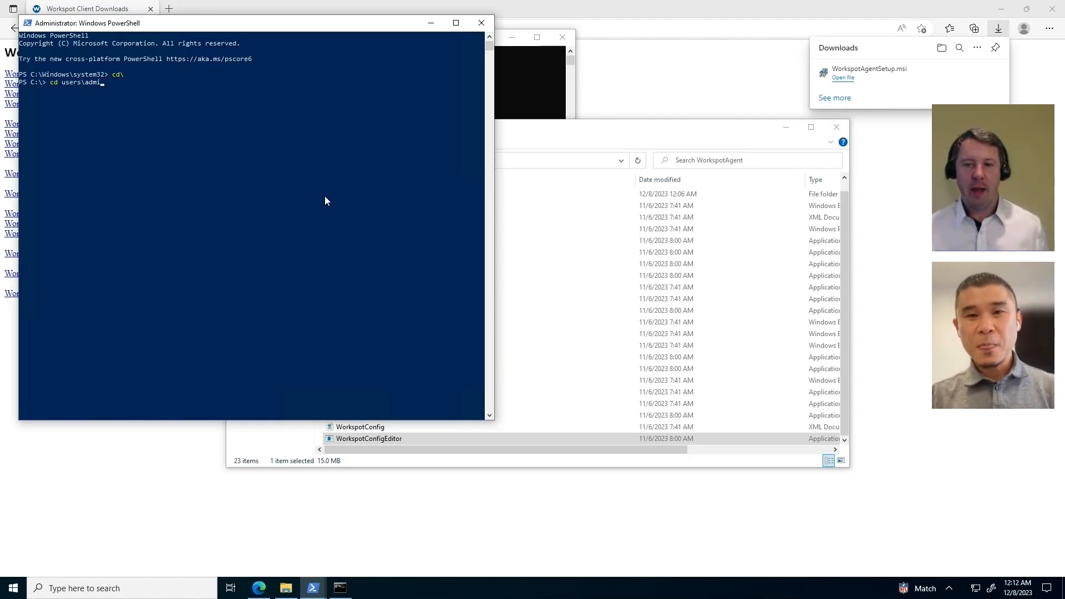
type("n")
key("Return")
type("cd downo")
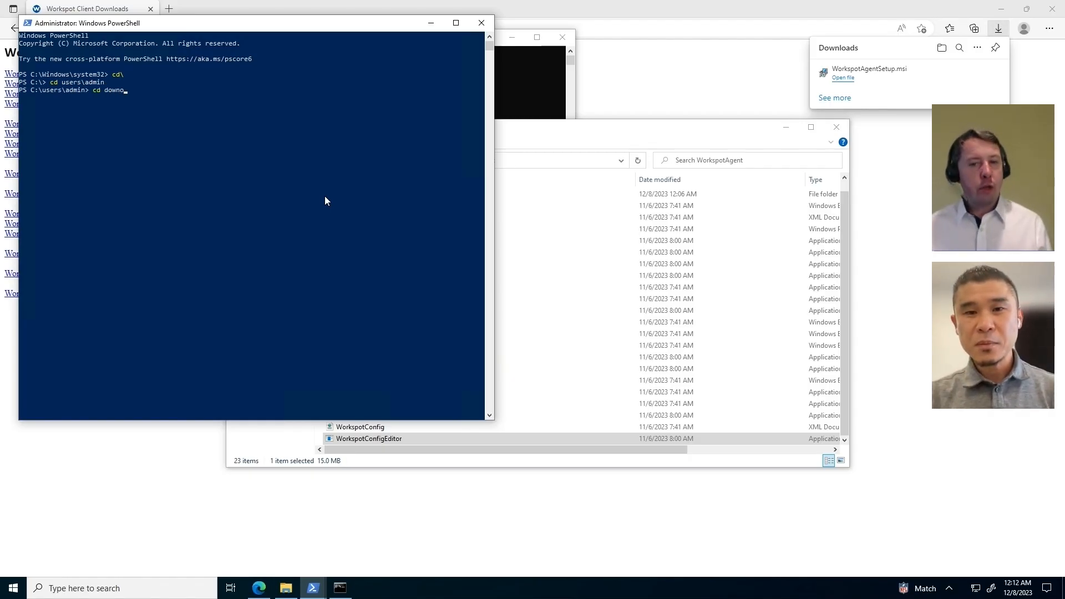
key("Tab")
key("Return")
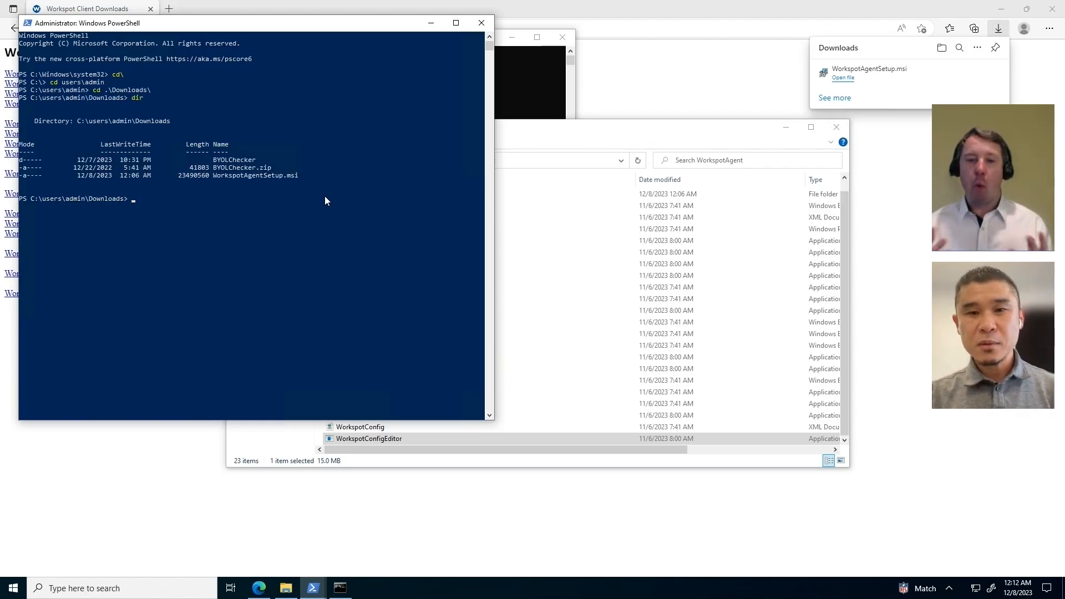
type("cd by")
key("Tab")
key("Return")
type("dir")
key("Return")
Step: Run .\BYOLChecker.ps1, answer R, and begin the WorkSpaces validation tests
type(".\by")
key("Tab")
key("Return")
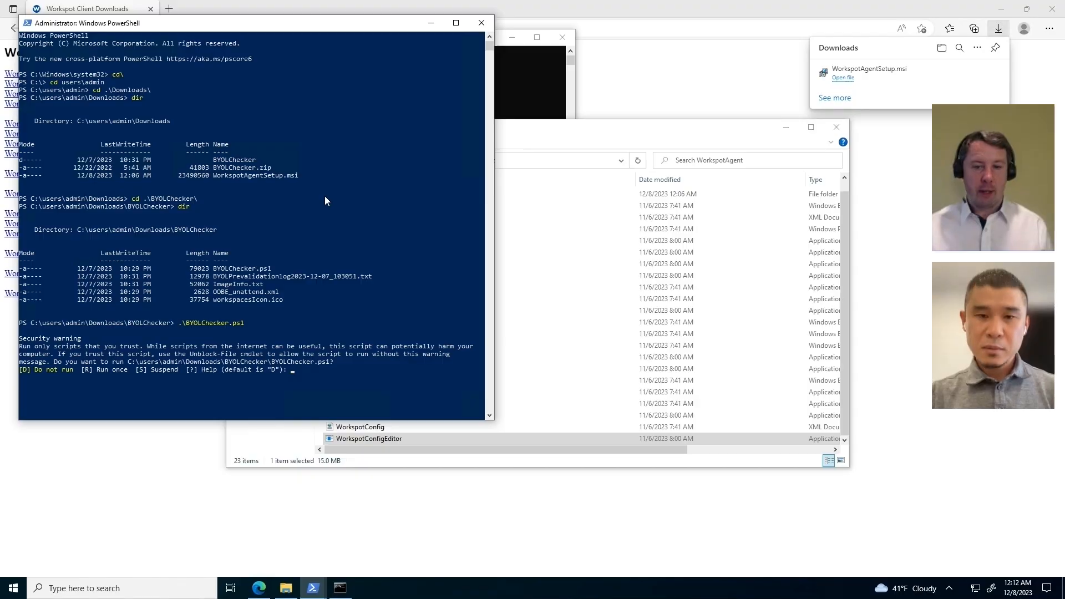
type("r")
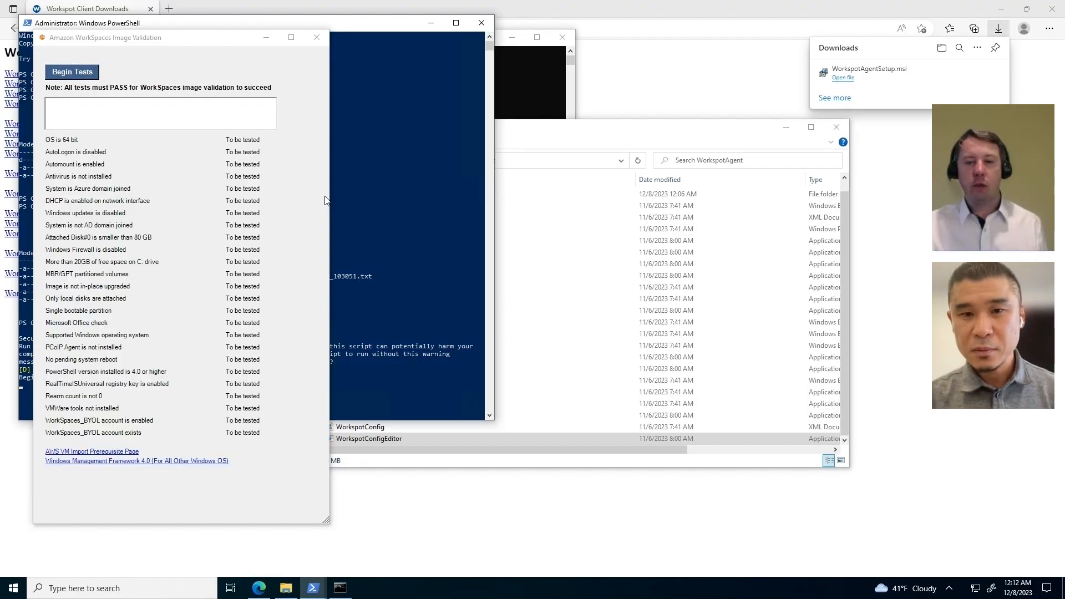
left_click(87, 72)
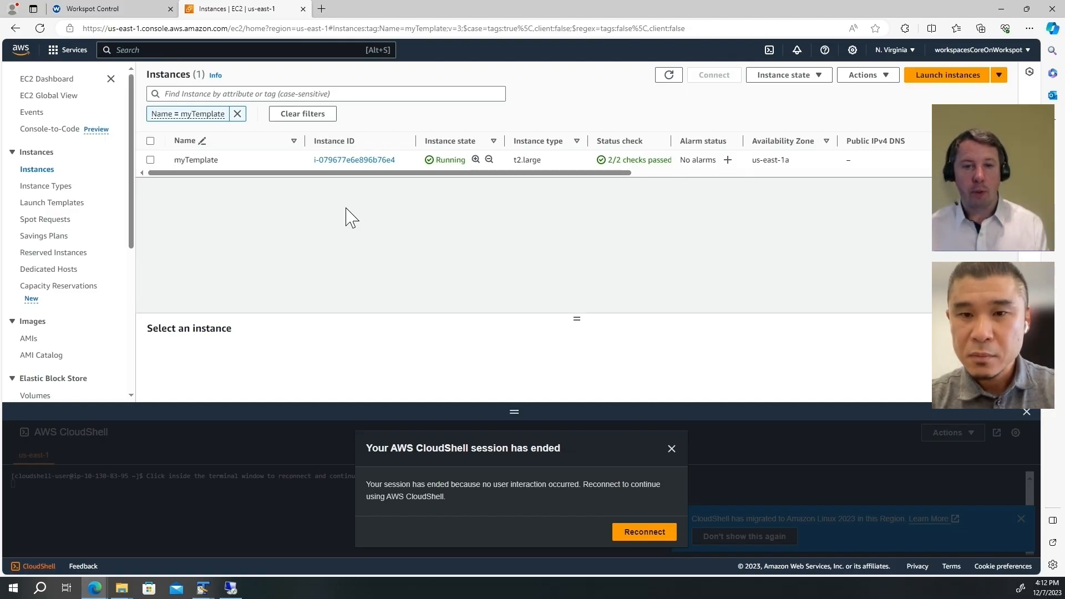
Step: Create an image named myTemplate from the myTemplate instance, then reconnect CloudShell
left_click(355, 159)
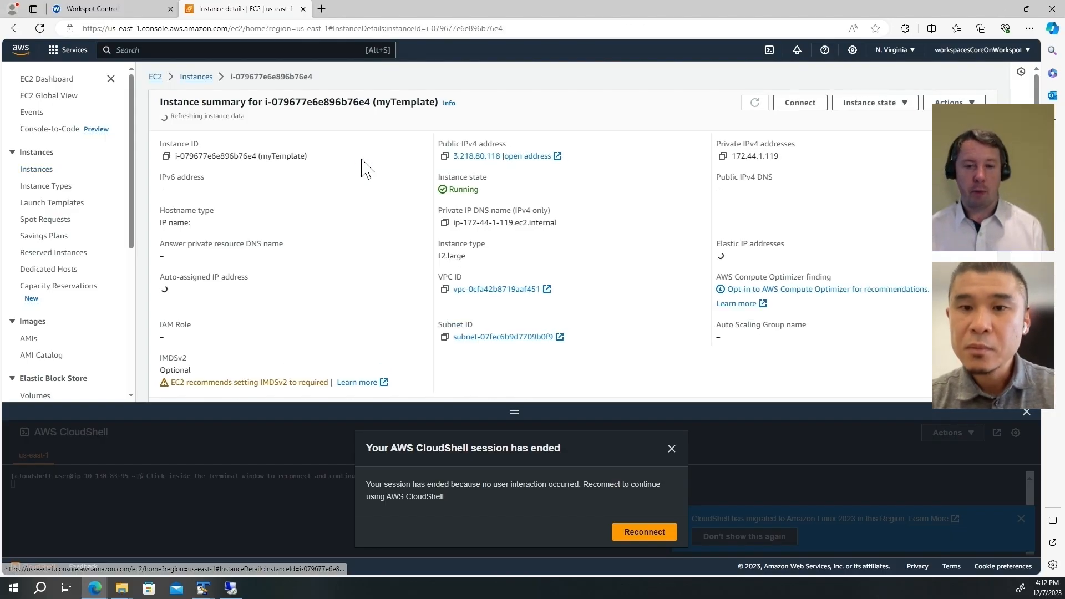
left_click(946, 103)
mouse_move(893, 205)
left_click(766, 206)
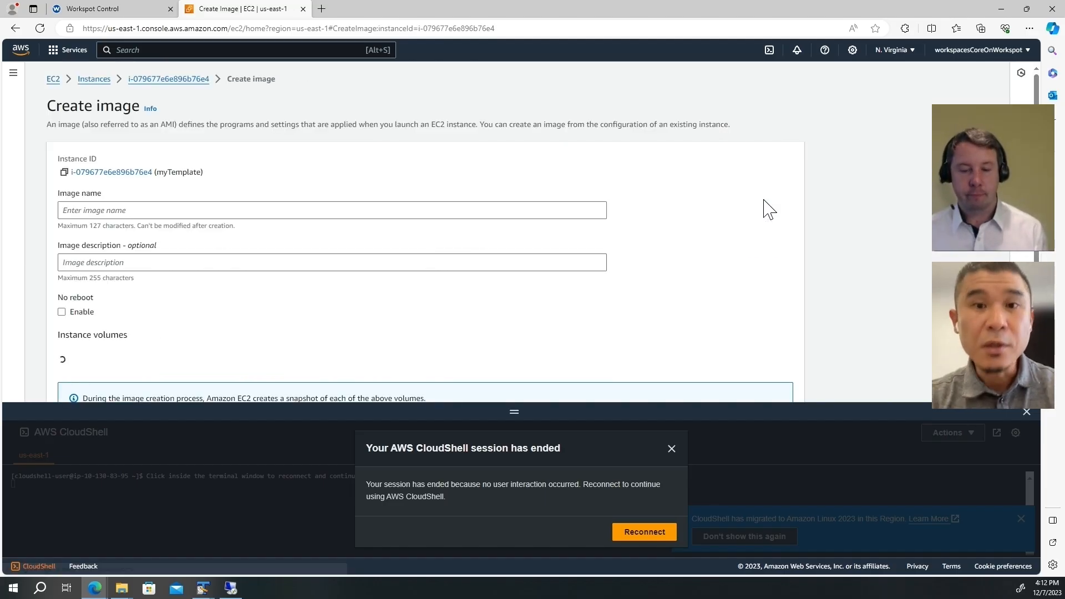
left_click(204, 210)
type("myTemplate")
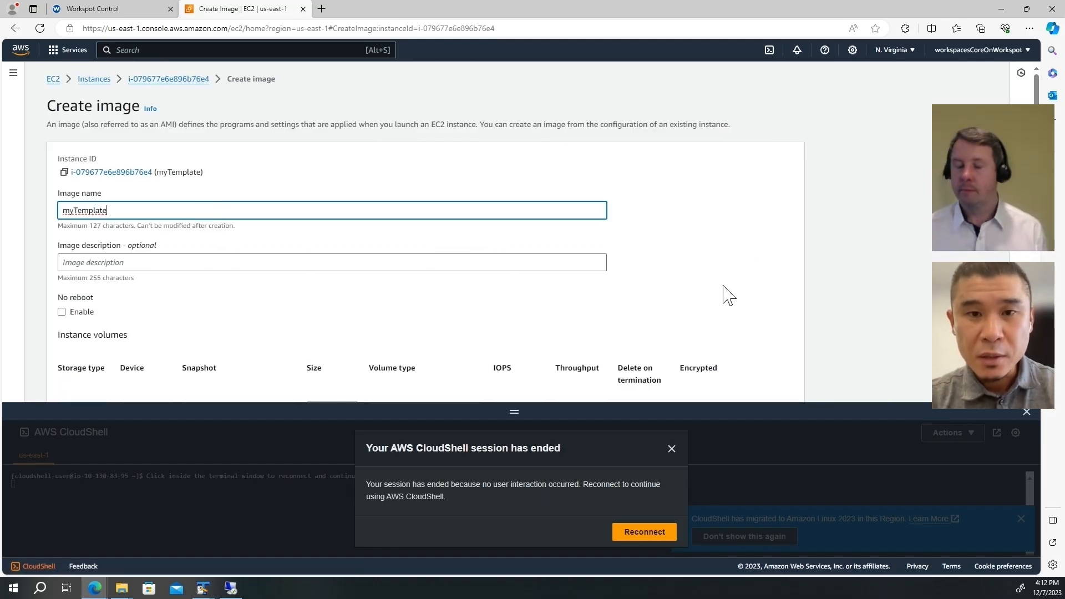
scroll(683, 290, "down", 5)
left_click(763, 385)
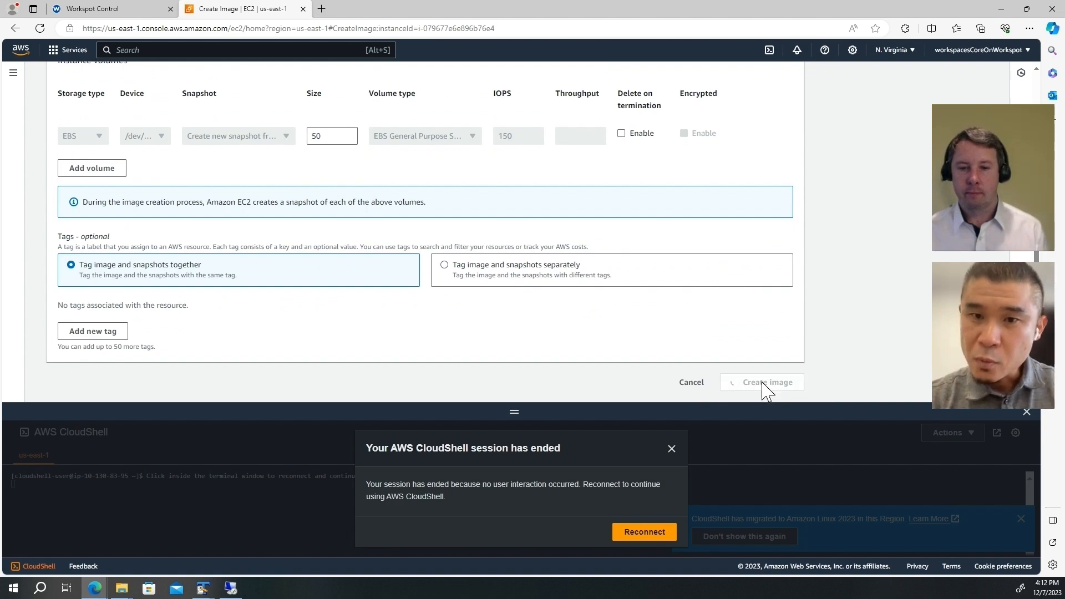
left_click(650, 534)
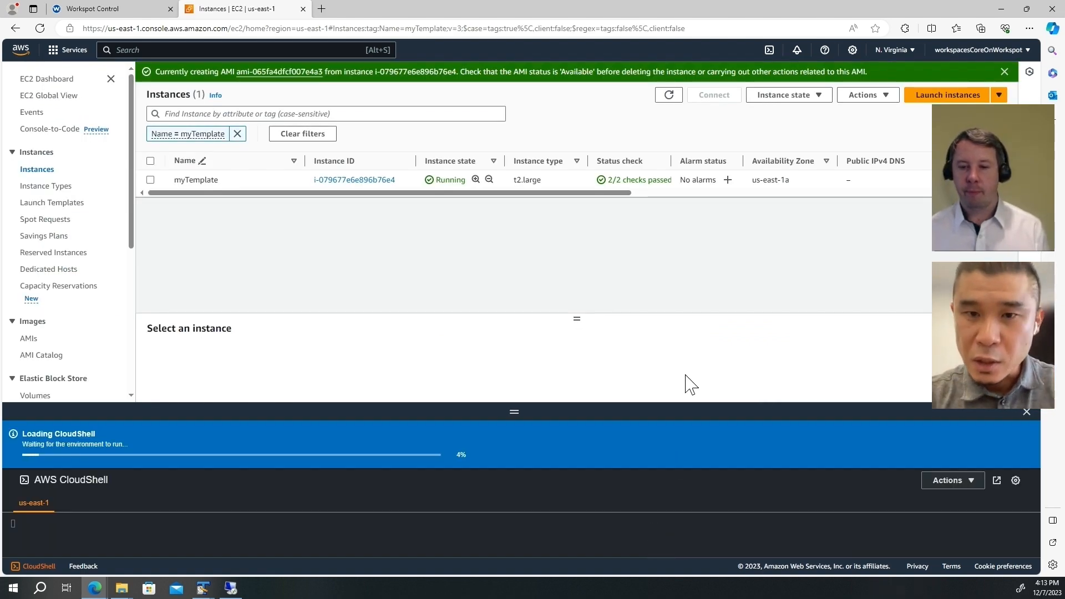
Step: Open the new myTemplate AMI and refresh until its status is Available
left_click(302, 72)
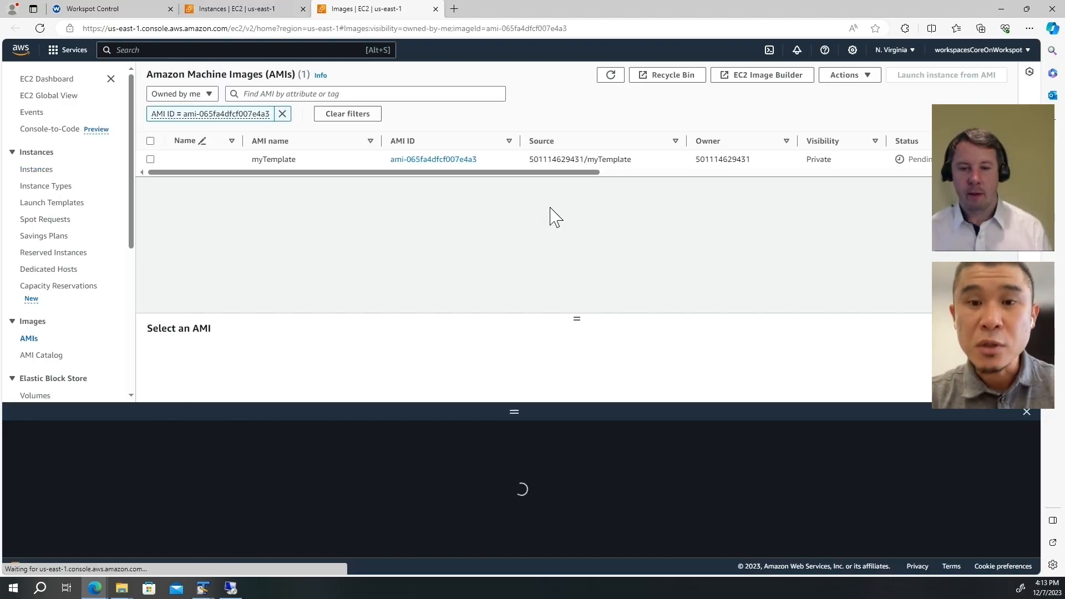
left_click_drag(571, 173, 703, 166)
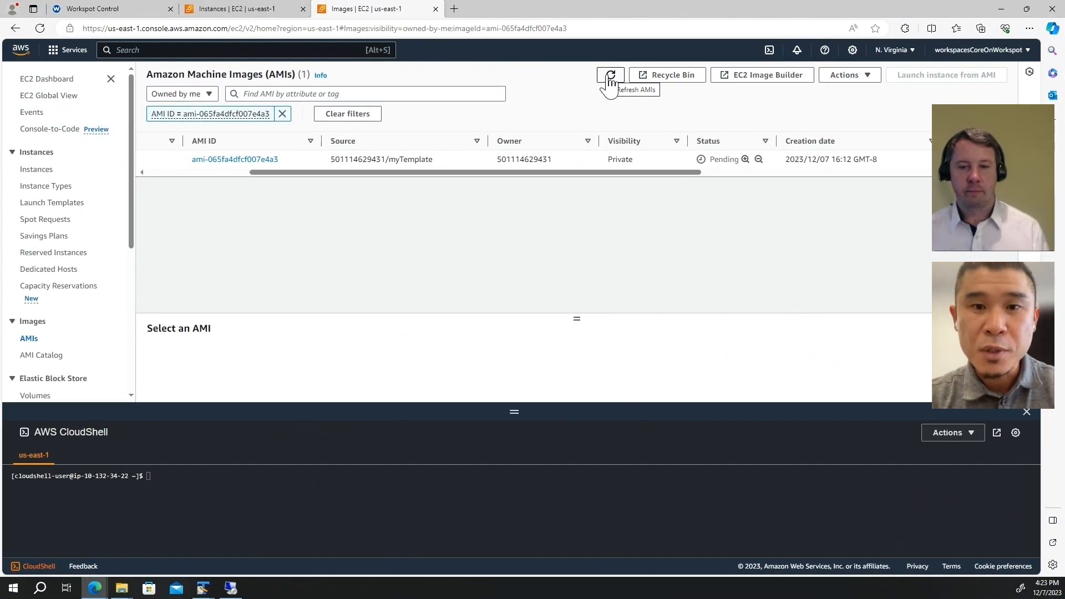
left_click(610, 78)
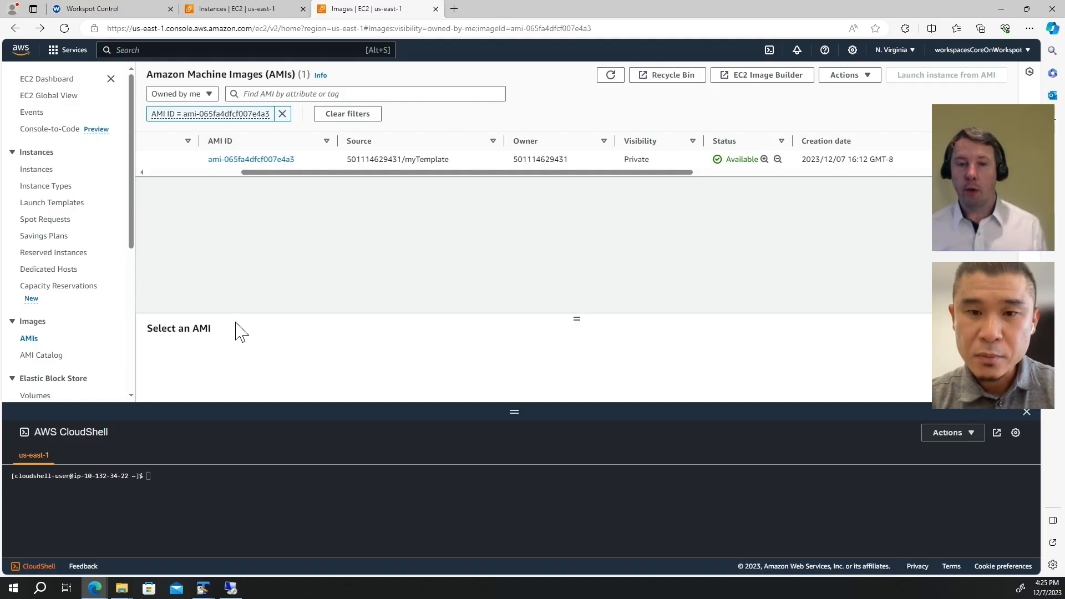
Step: Copy the AMI ID and run aws workspaces import-workspace-image in CloudShell
left_click(256, 161)
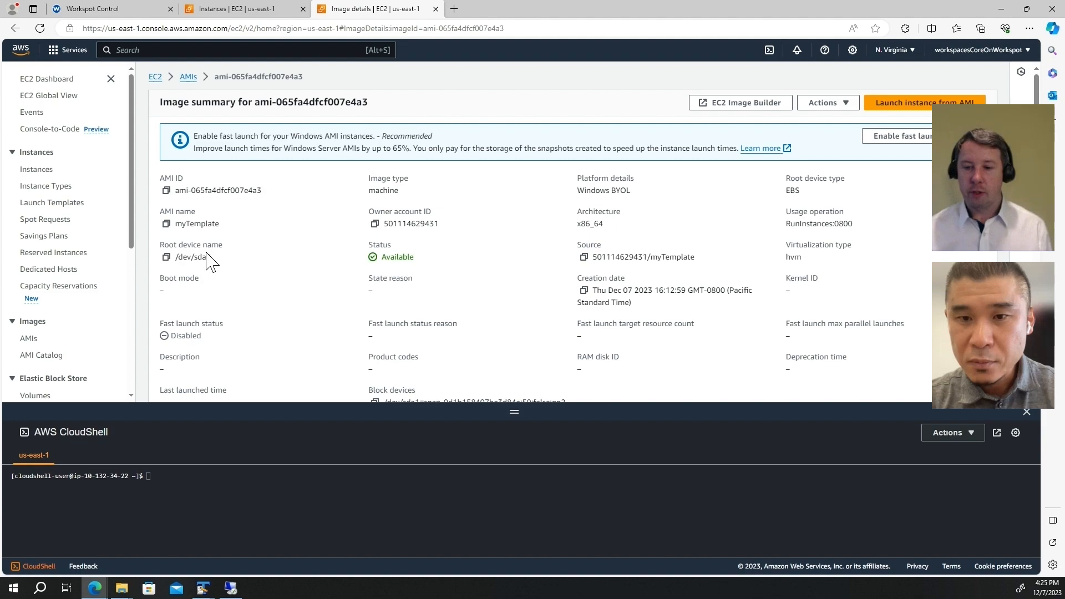
left_click(166, 190)
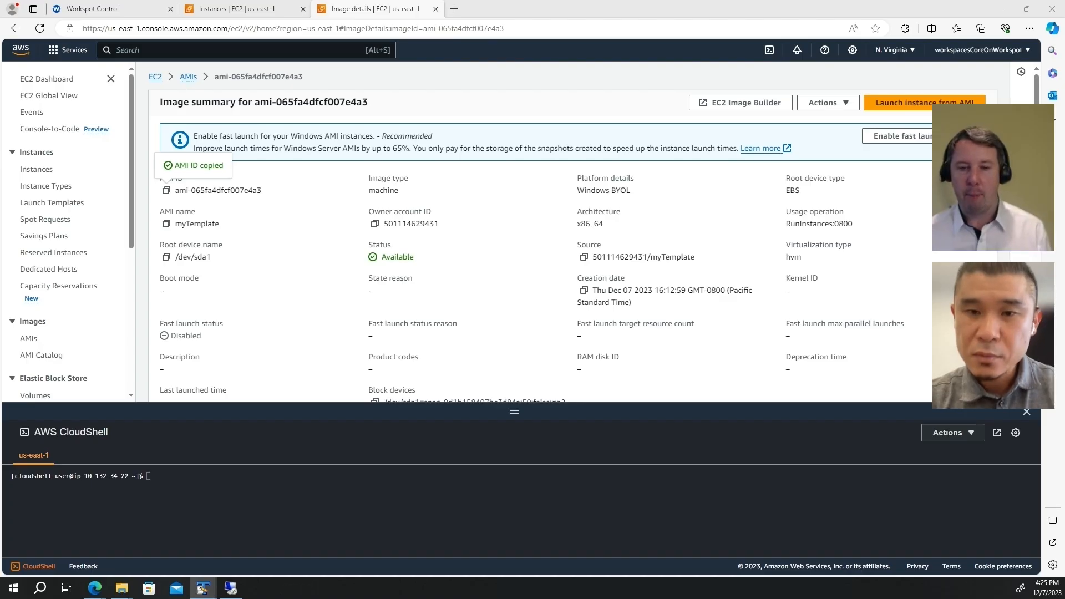
left_click(372, 481)
key("ctrl+v")
key("Return")
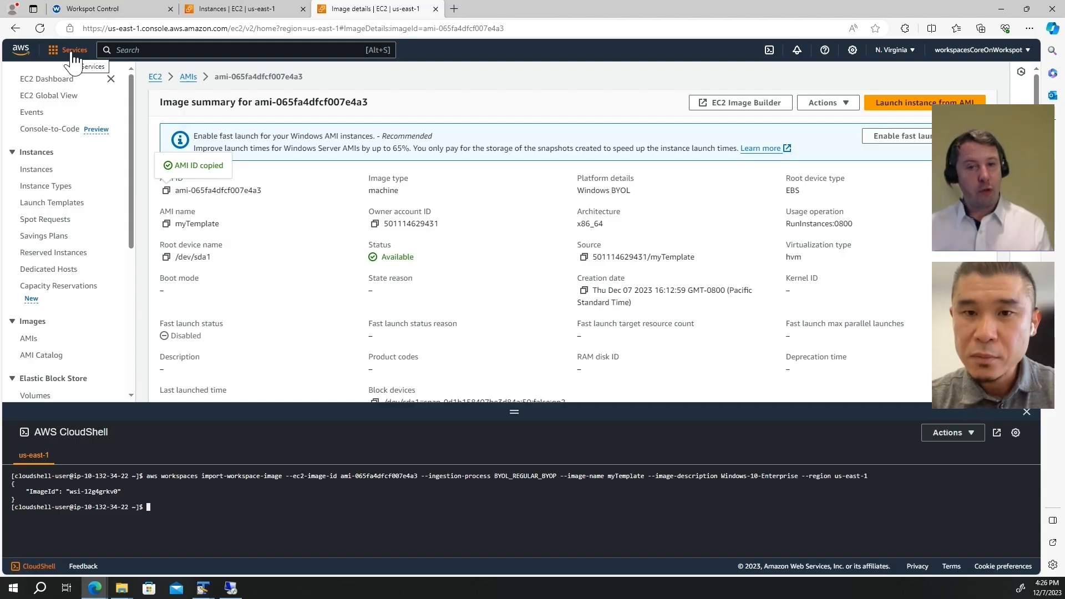
left_click(72, 52)
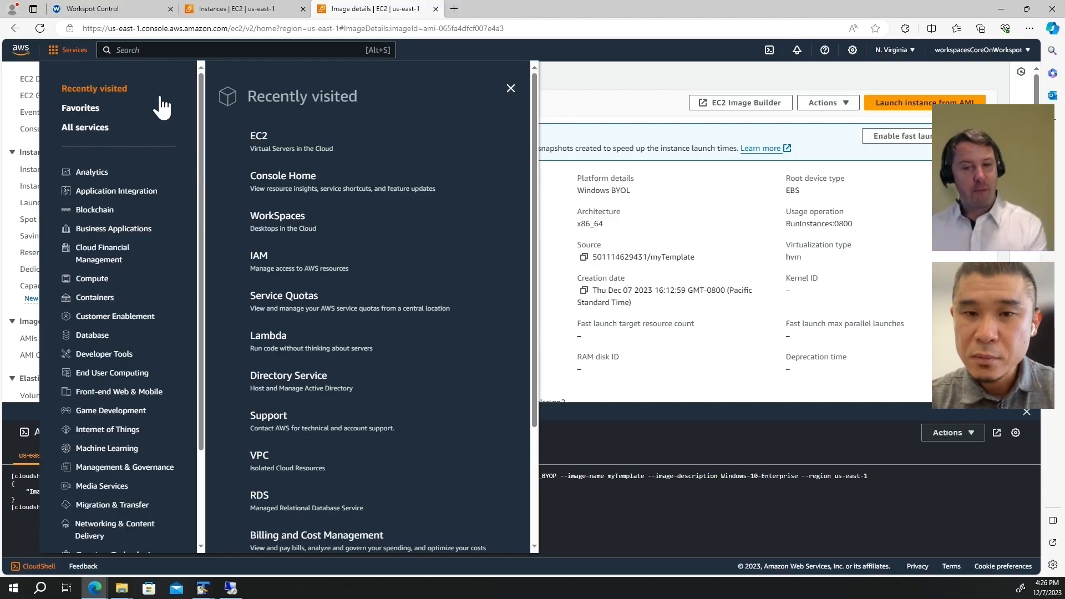
Step: Open the myTemplate image in the WorkSpaces Images list and close CloudShell
left_click(268, 221)
left_click(34, 165)
left_click(240, 187)
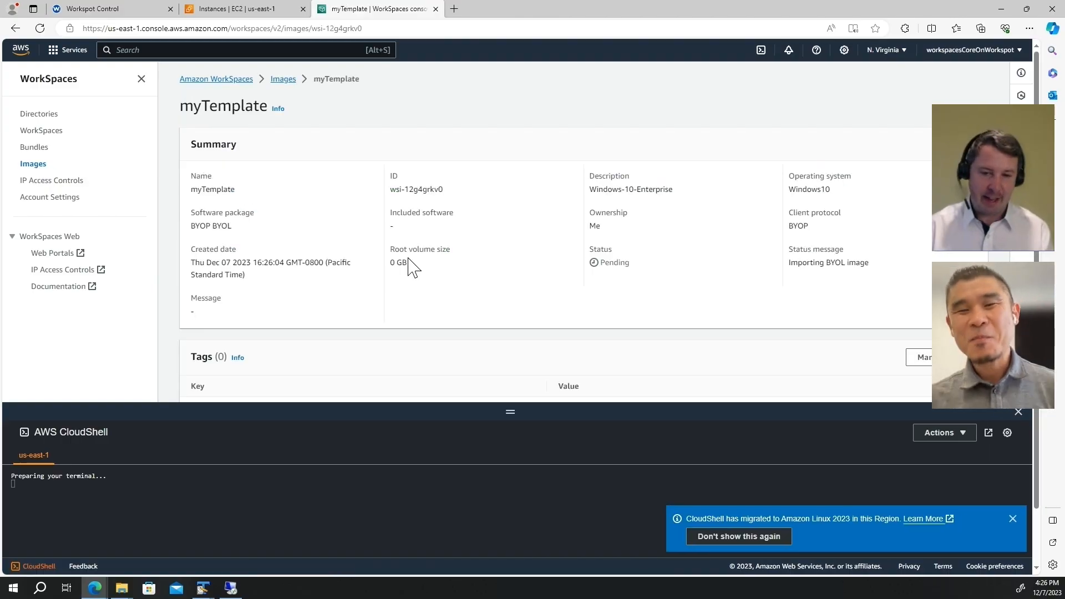
left_click(1019, 411)
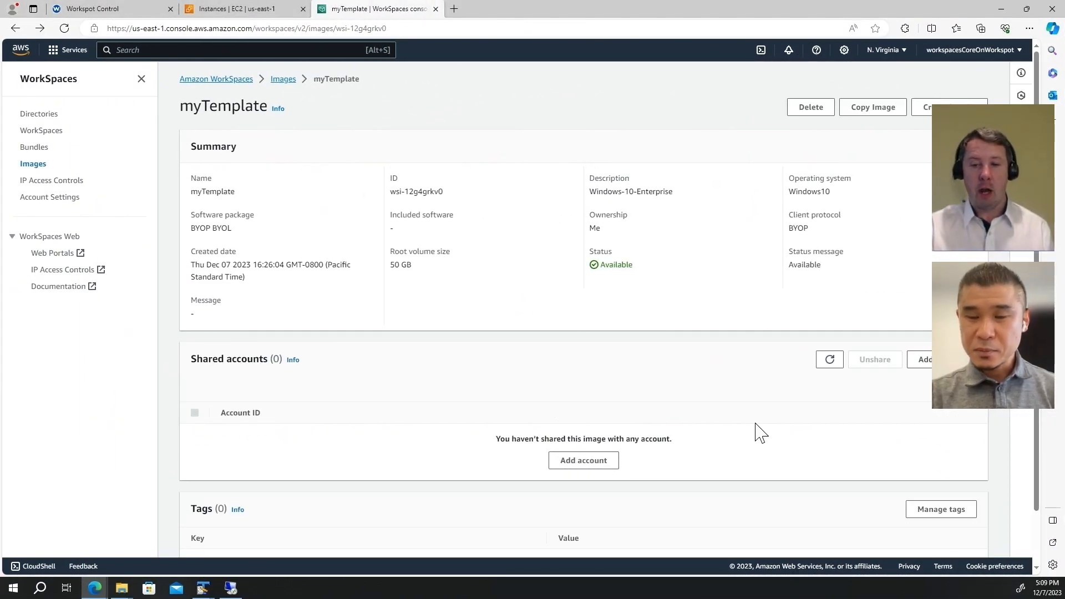
Step: Start a bundle from the image, named myTemplate with description myTemplate
left_click(922, 106)
double_click(211, 190)
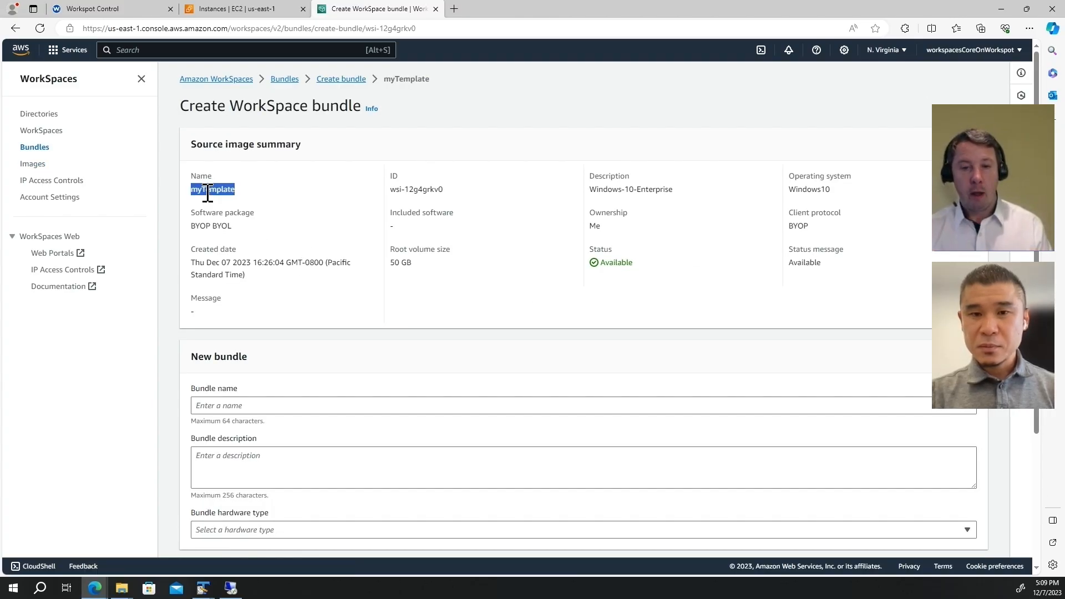
left_click(270, 405)
key("ctrl+v")
left_click(287, 465)
type("myTte")
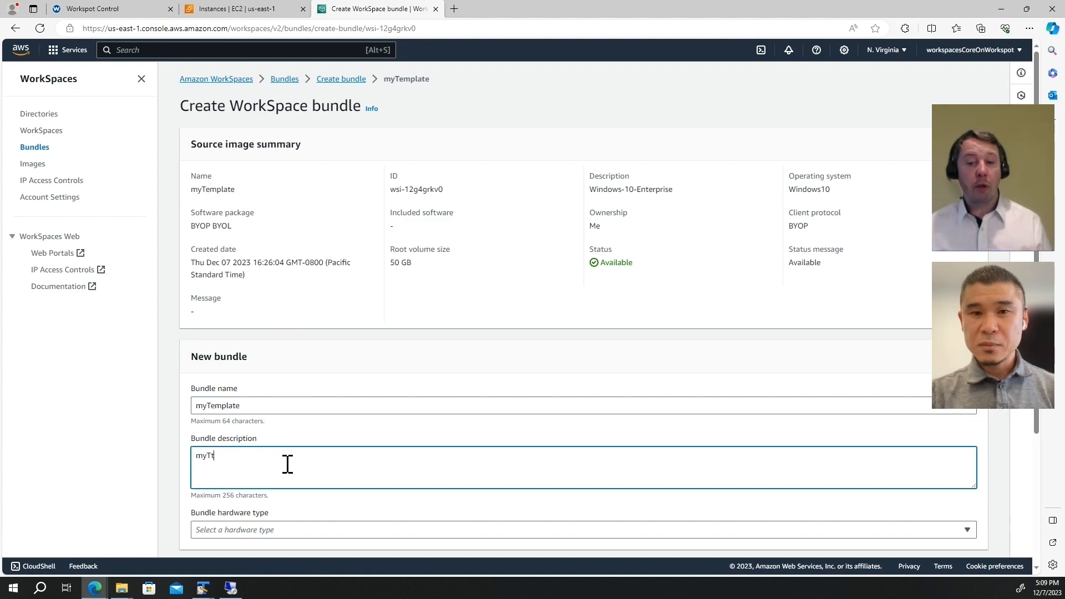
key("BackSpace")
key("BackSpace")
type("emplate")
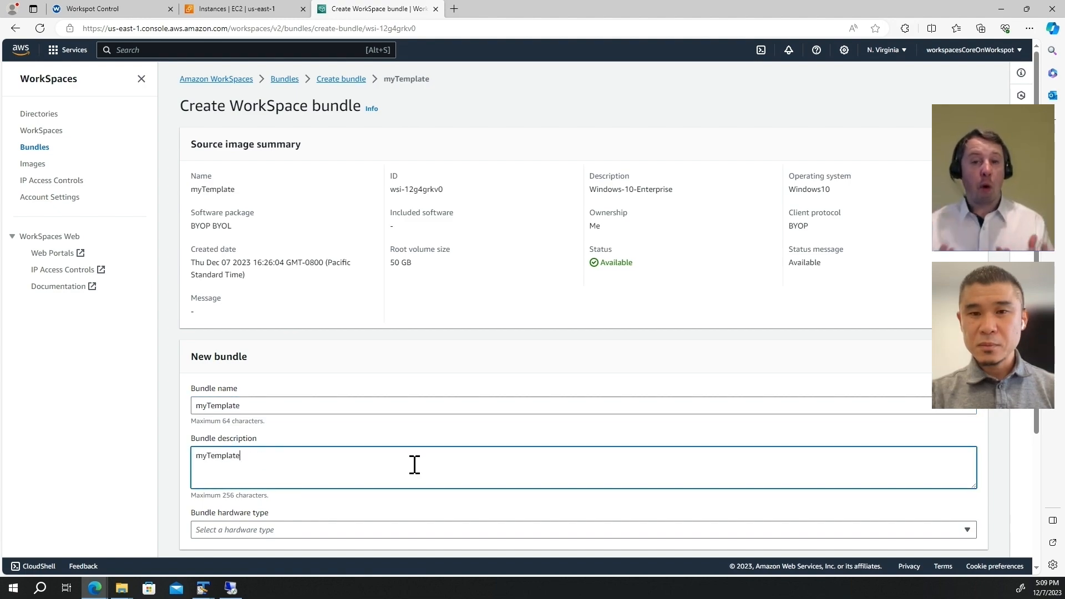
Step: Choose Performance hardware (2 vCPU, 8.0GiB) and create the bundle
scroll(413, 464, "down", 3)
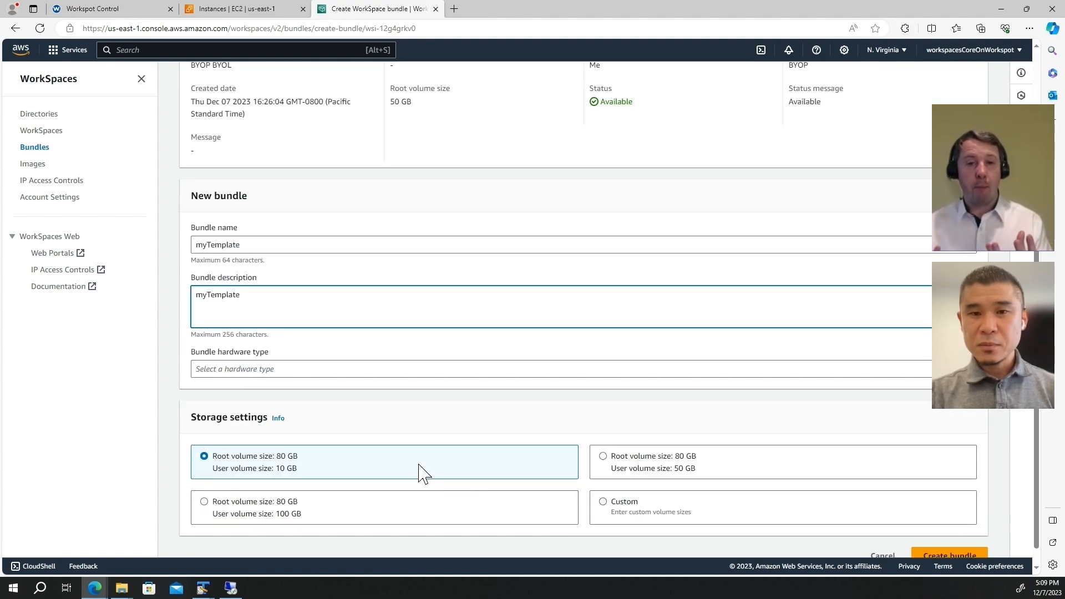
left_click(366, 370)
left_click(358, 421)
scroll(359, 428, "down", 1)
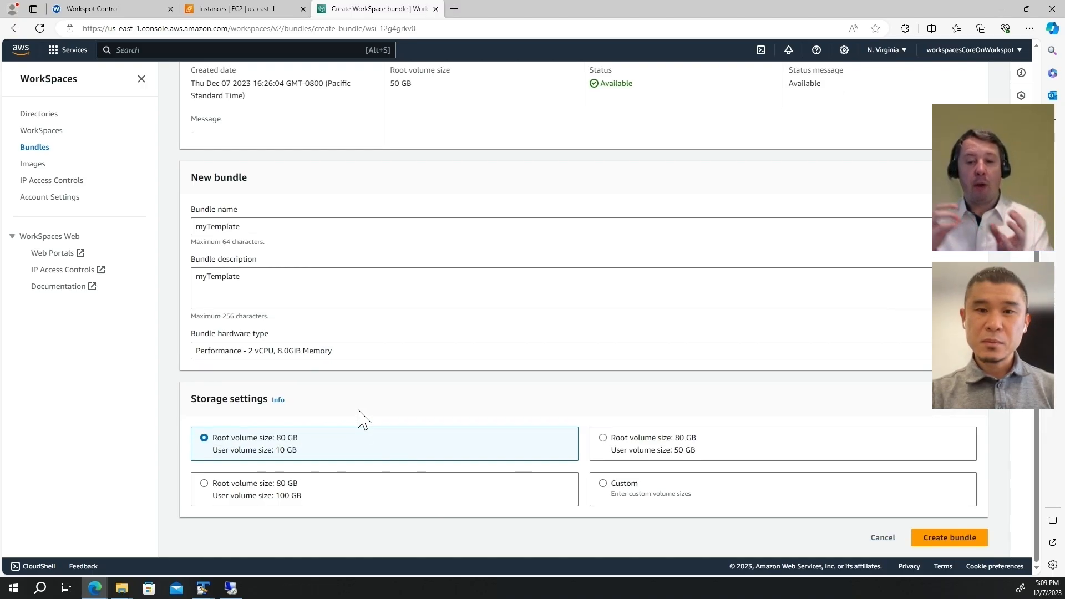
left_click(949, 538)
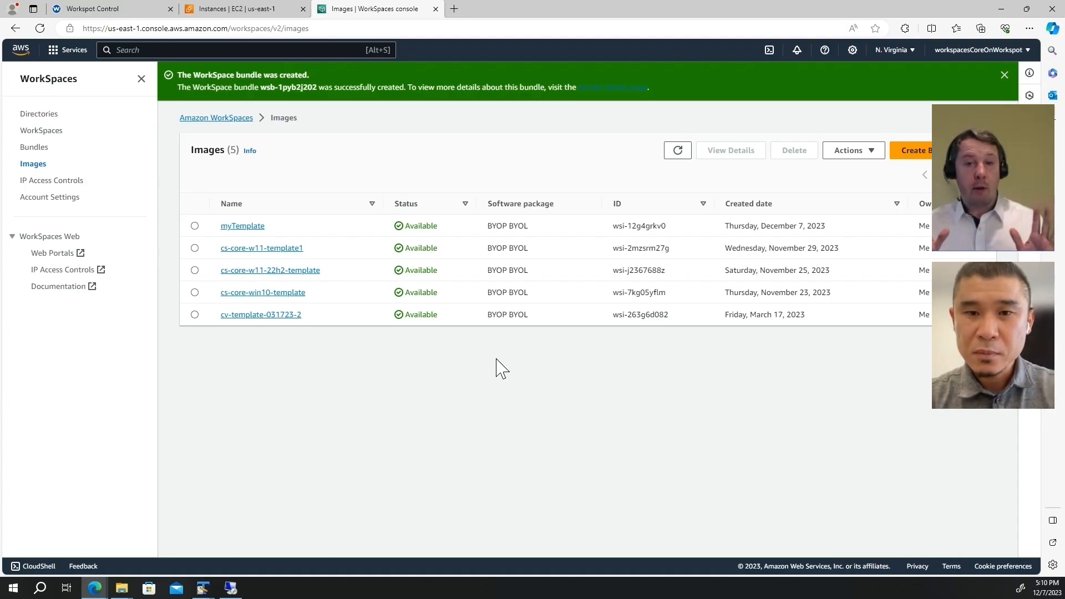
Step: Open the Workspot Workspaces Core subscription under Setup in Workspot Control
left_click(119, 9)
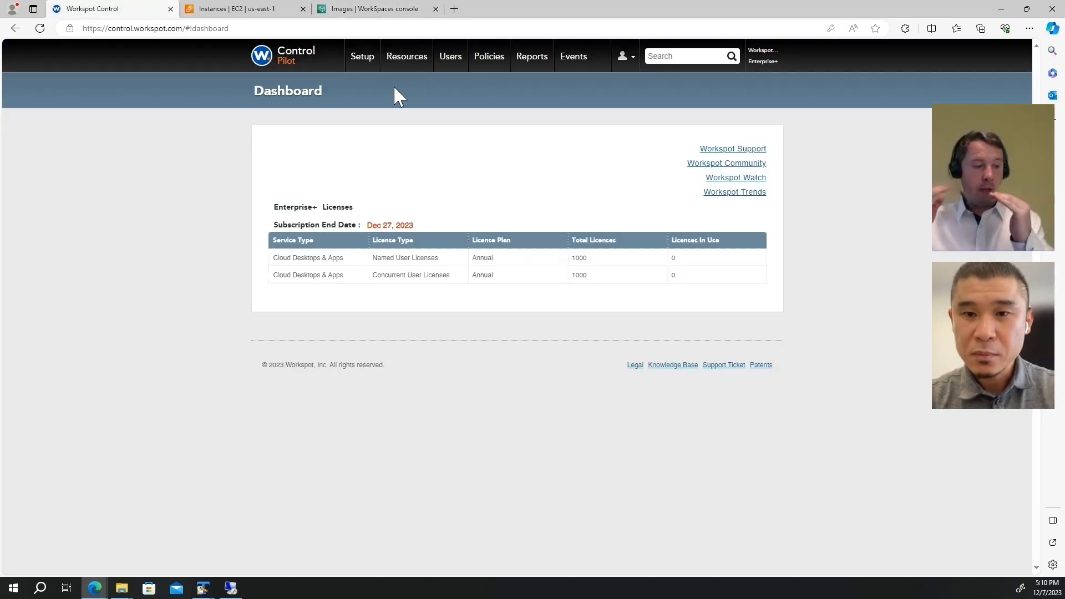
left_click(374, 64)
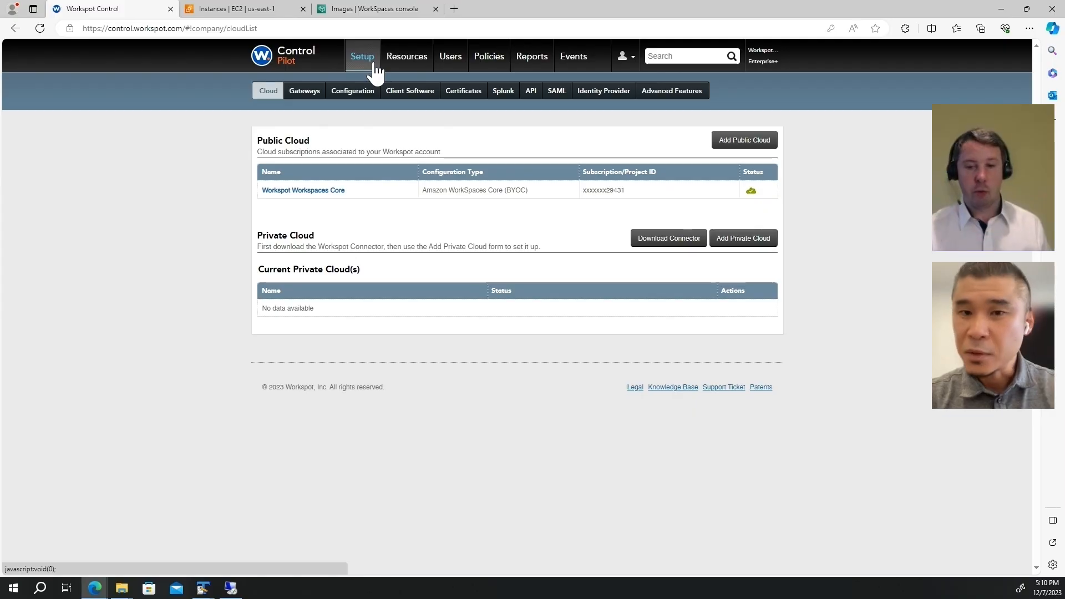
left_click(305, 194)
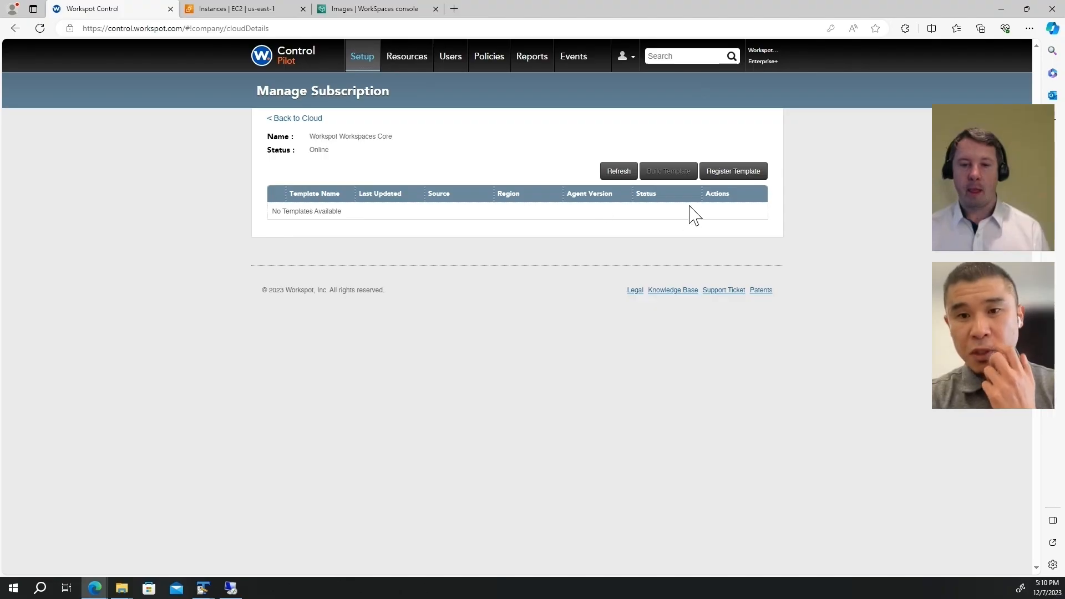
Step: Register myTemplate from region us-east-1 as a template and save
left_click(720, 169)
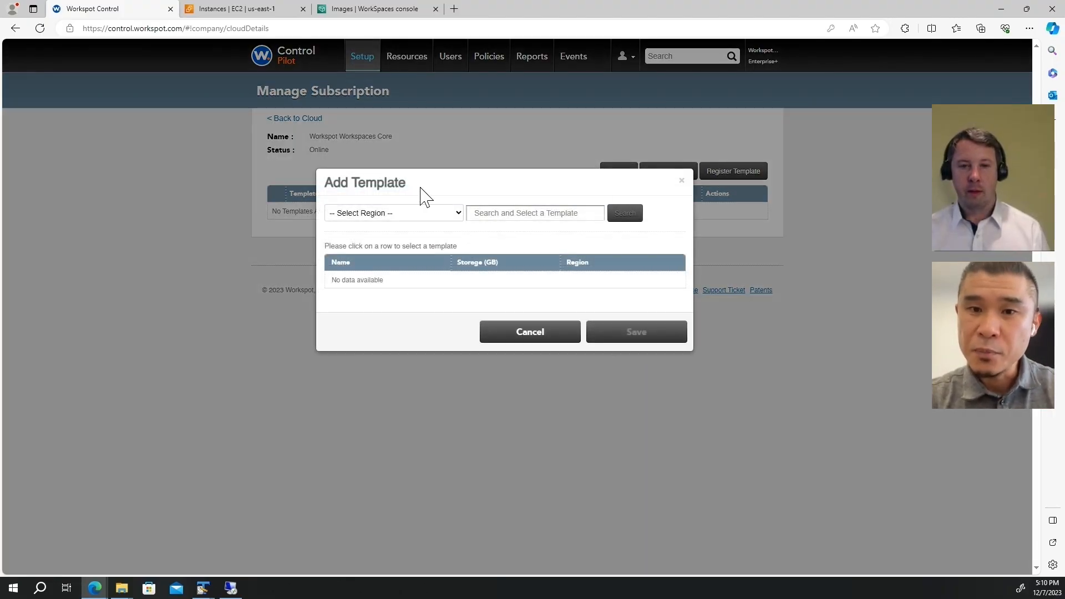
left_click(405, 214)
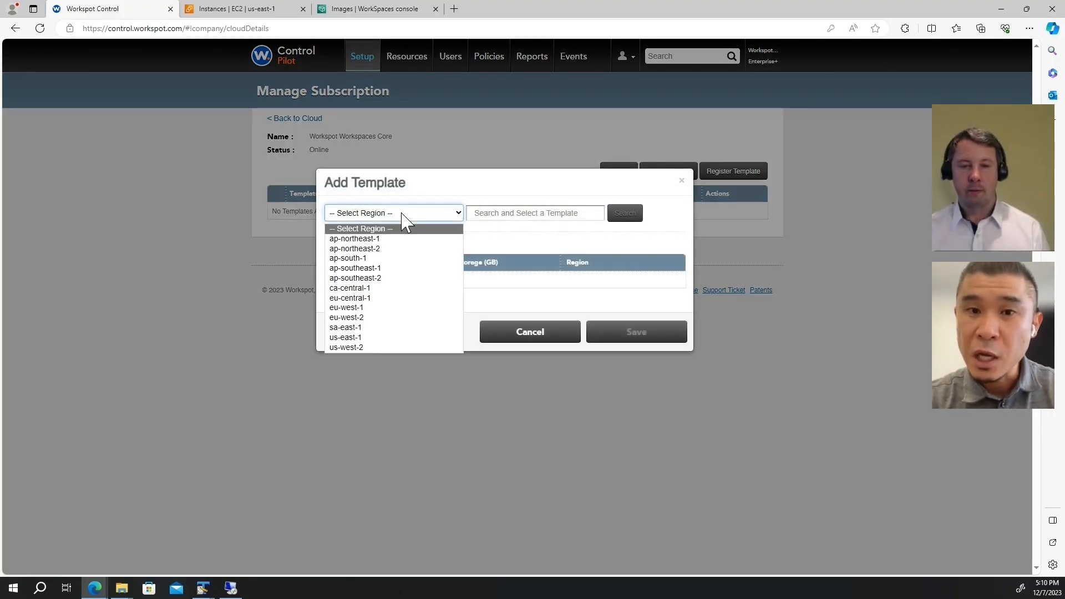
left_click(392, 339)
left_click(537, 214)
left_click(638, 217)
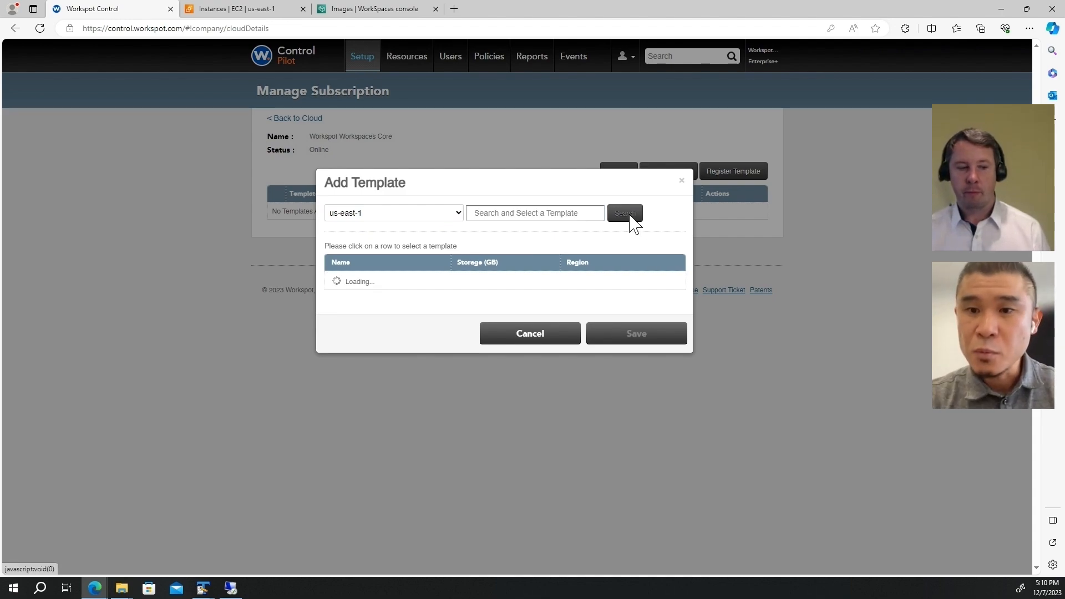
left_click(442, 281)
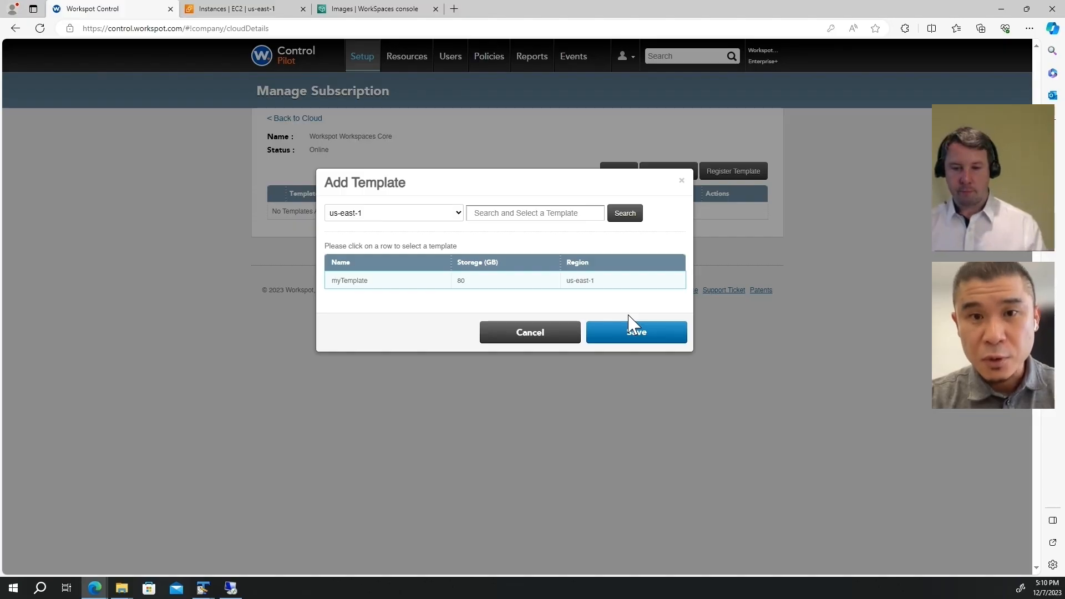
left_click(643, 332)
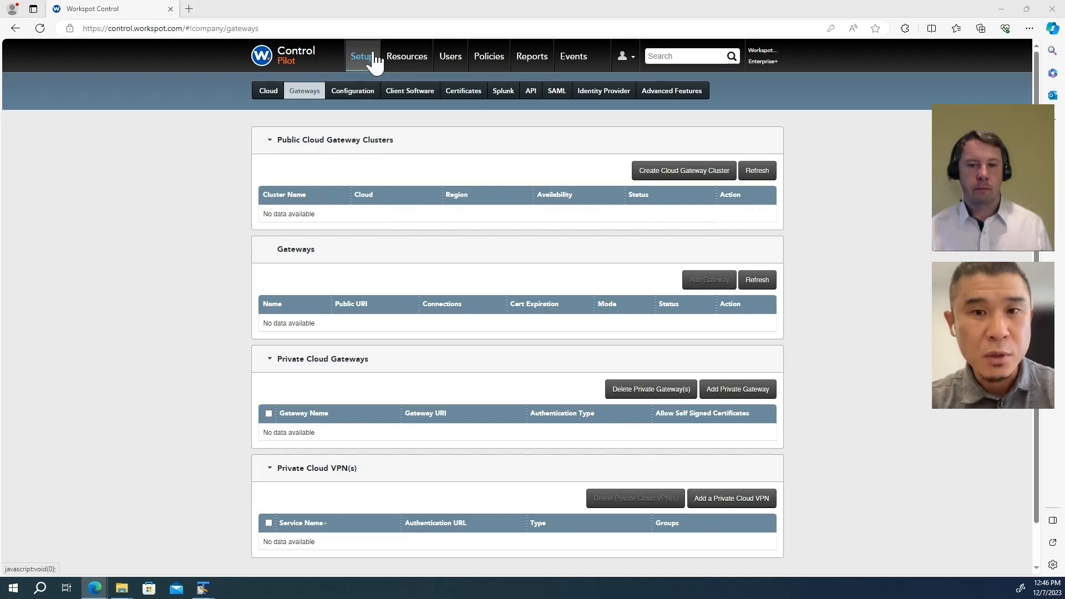
Step: Start a gateway cluster on Workspot Workspaces Core (BYOC), us-east-1, subnet dmz-2, Gateway-security-group
left_click(679, 183)
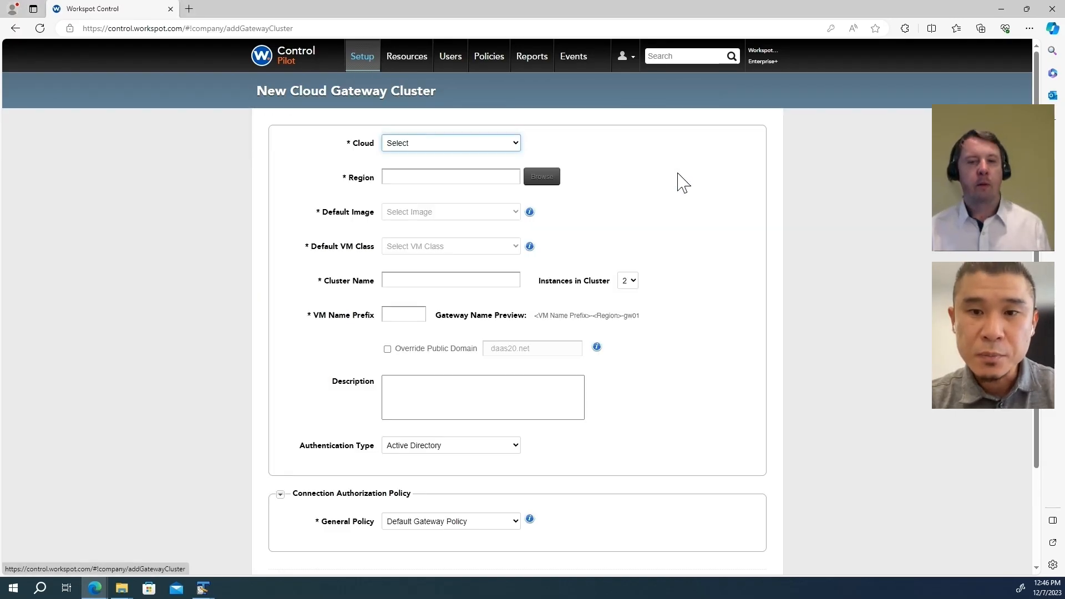
left_click(460, 145)
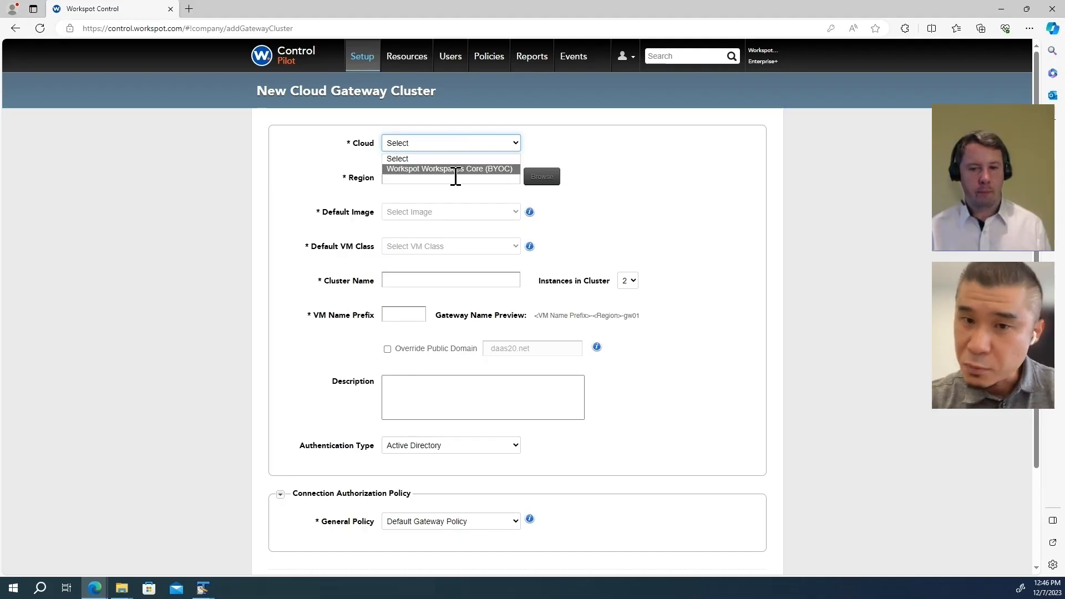
left_click(456, 170)
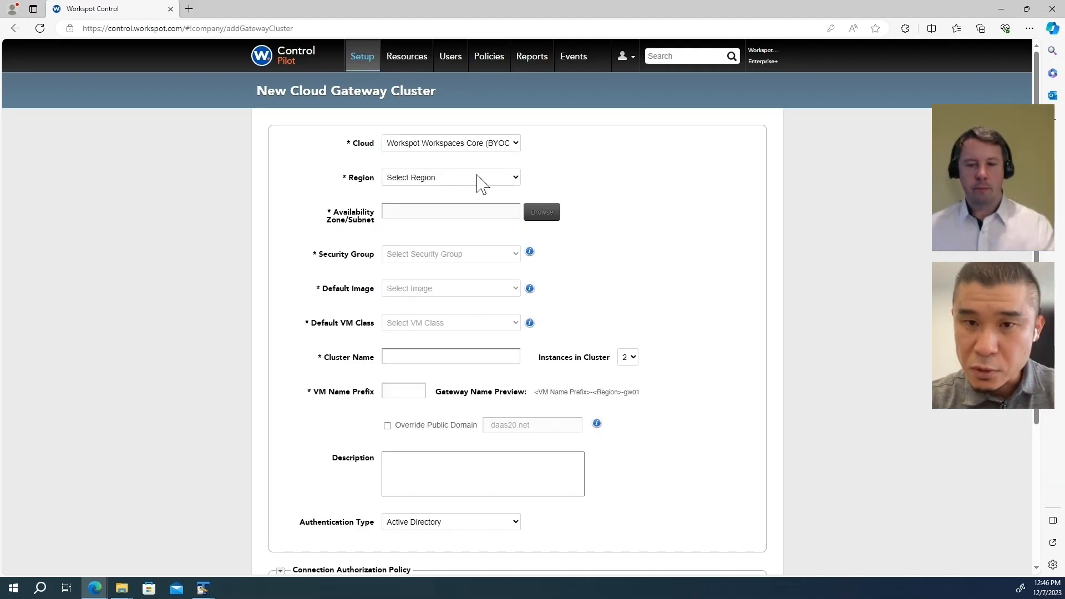
left_click(477, 176)
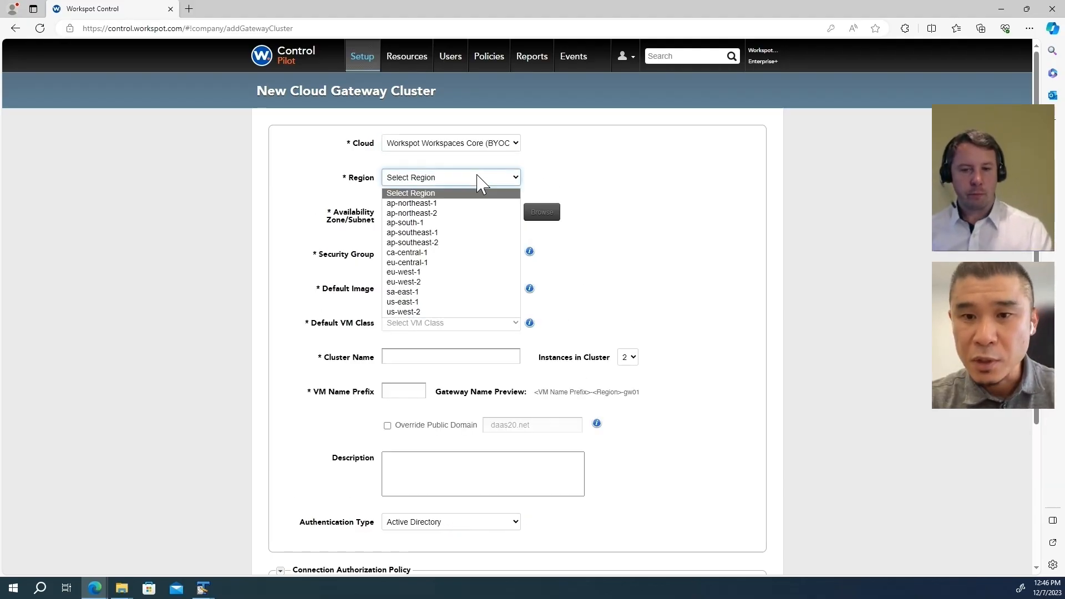
left_click(451, 302)
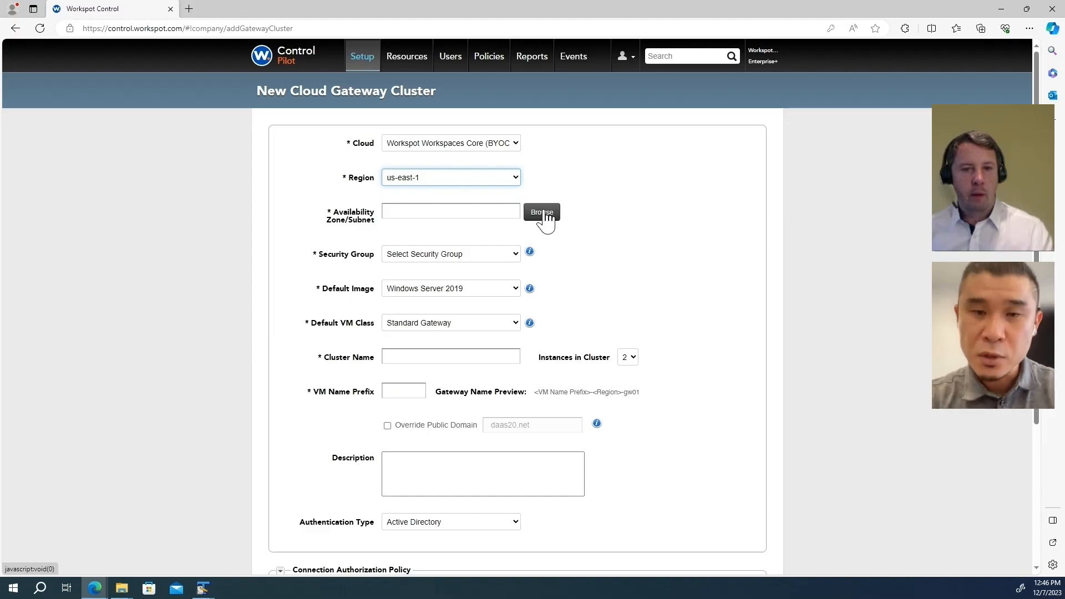
left_click(544, 215)
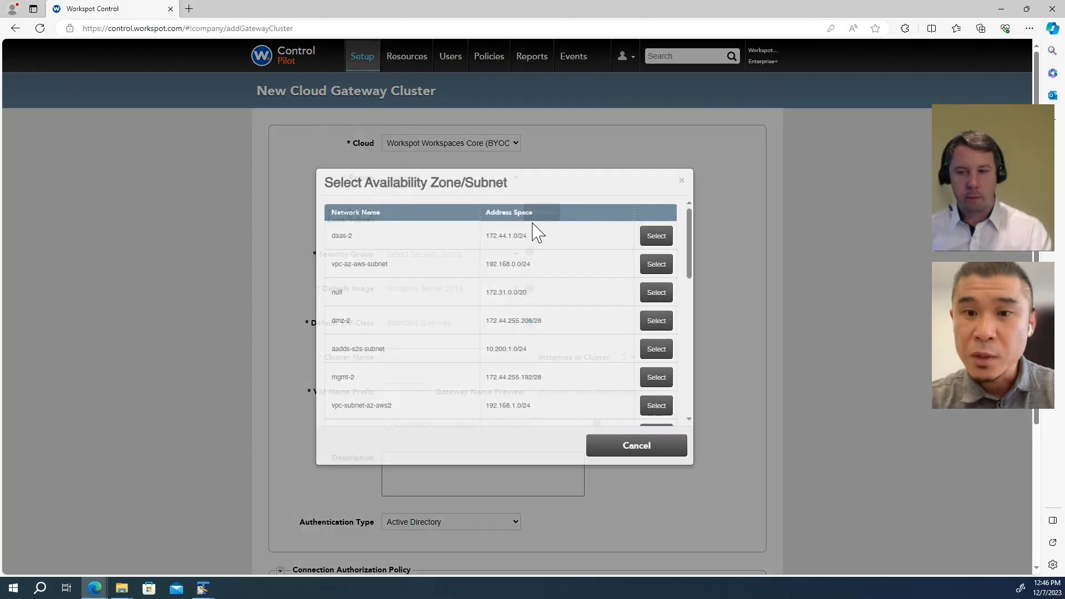
left_click(664, 329)
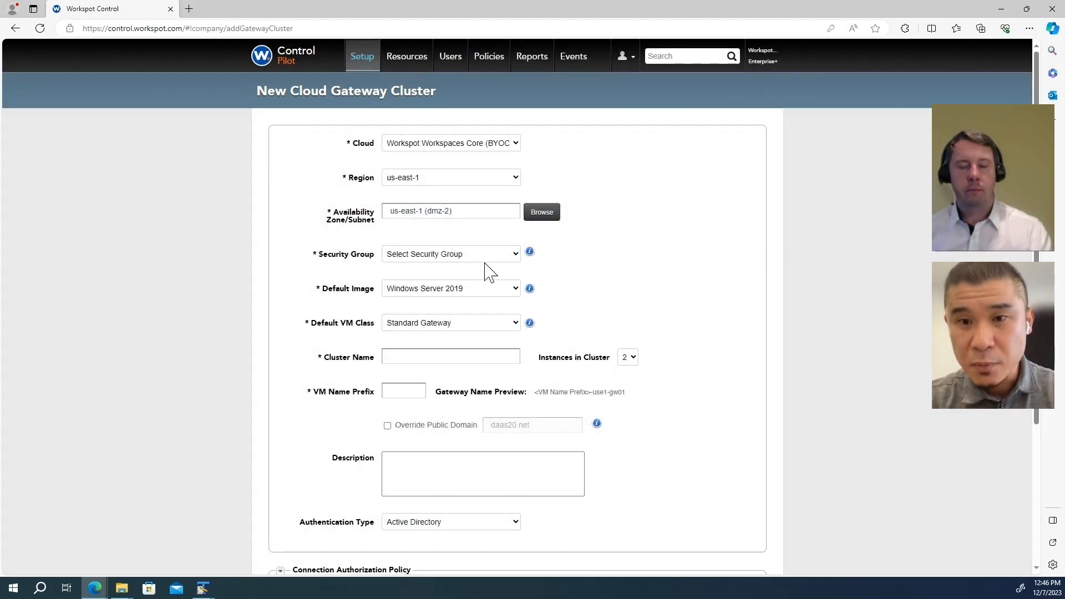
left_click(486, 257)
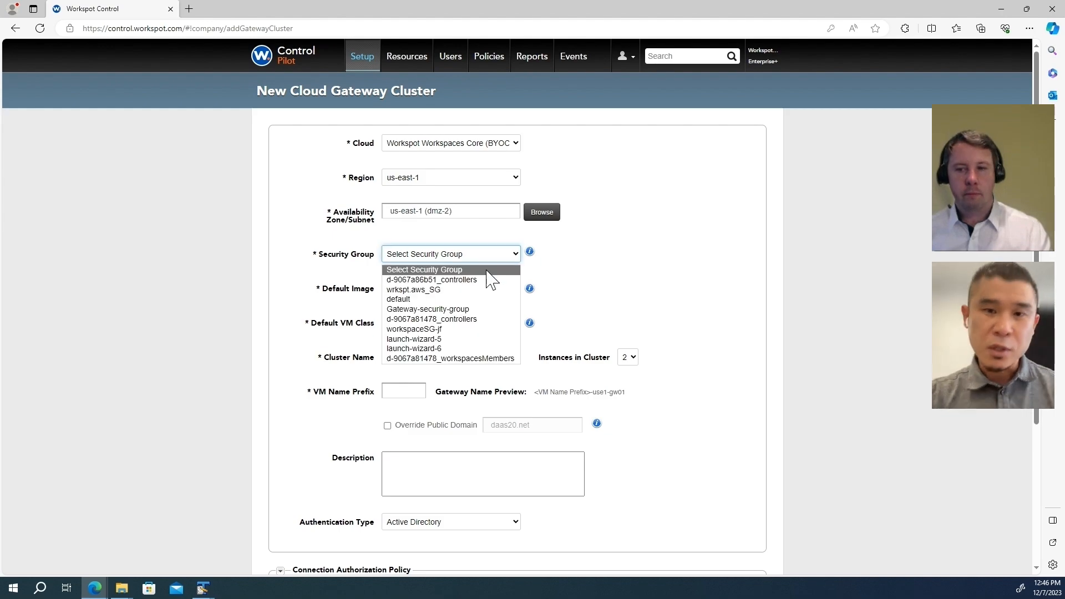
left_click(489, 309)
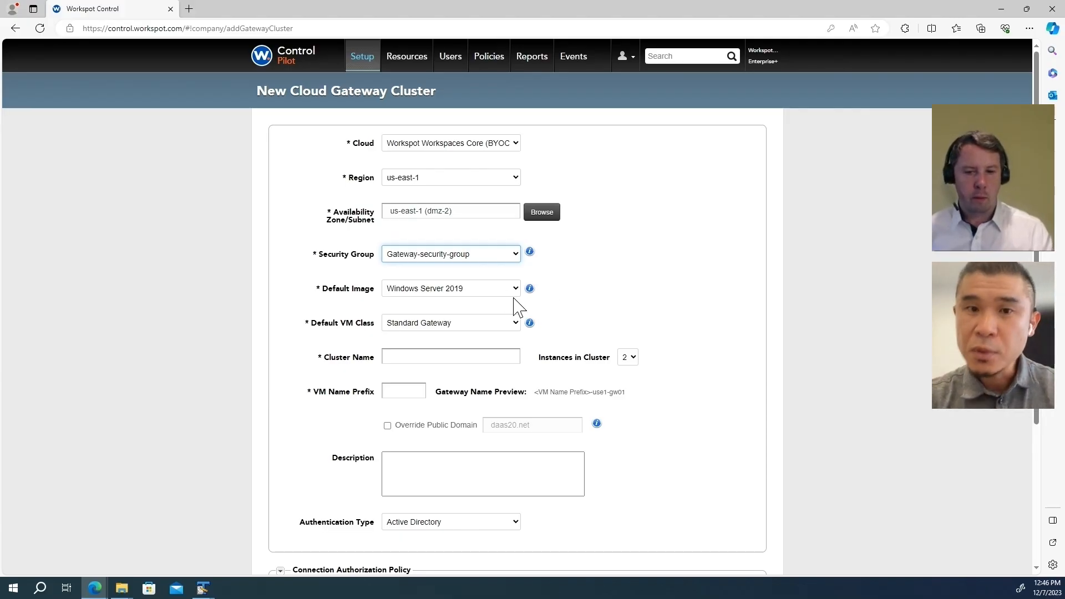
Step: Pick Windows Server 2019, Basic Gateway VM class, cluster name myCluster, and 1 instance
left_click(492, 296)
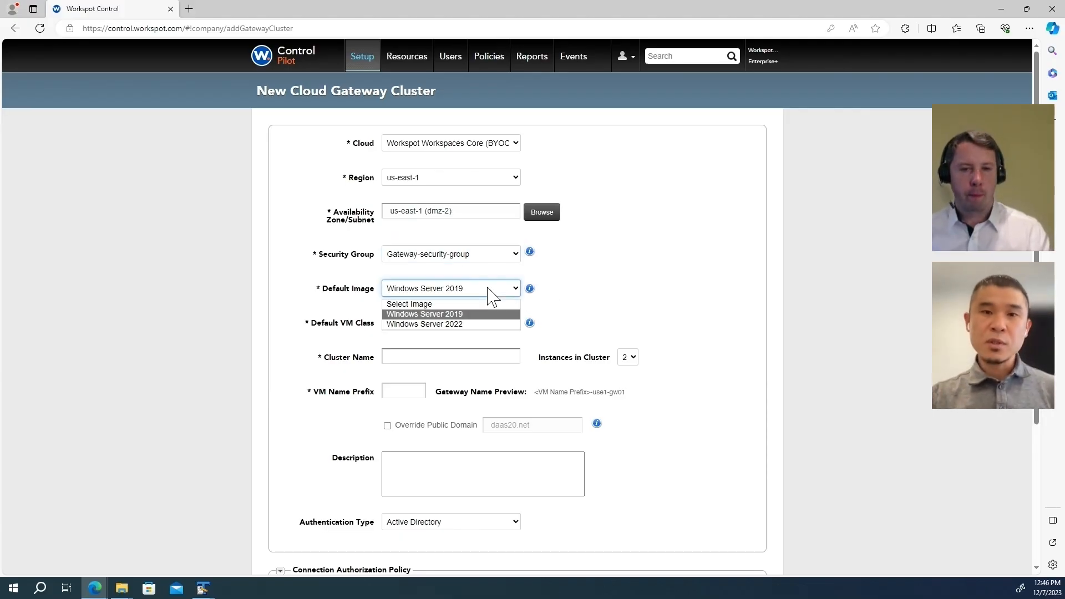
left_click(478, 326)
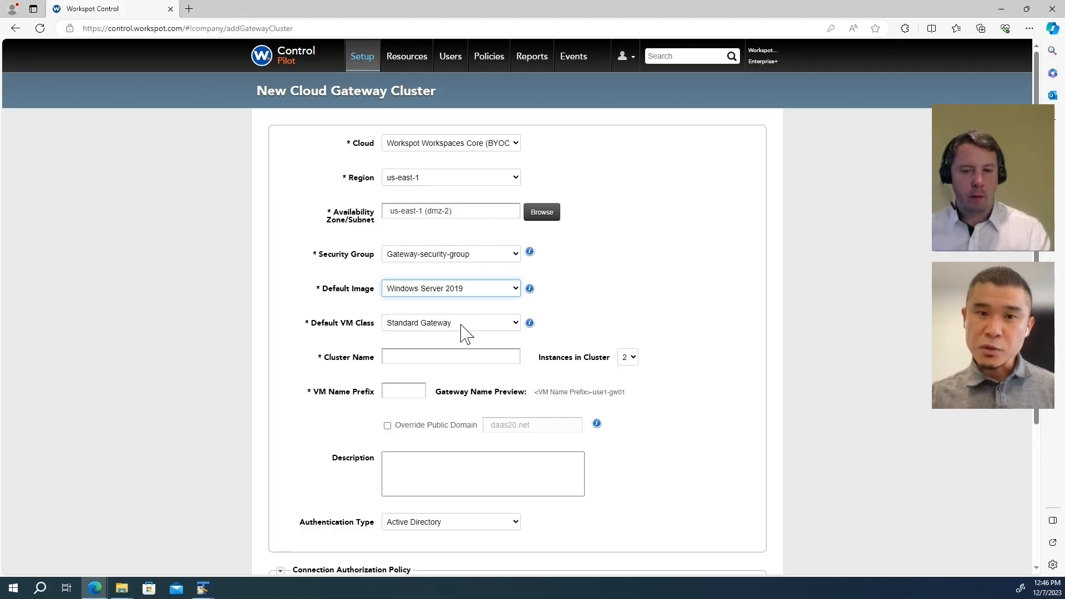
left_click(460, 325)
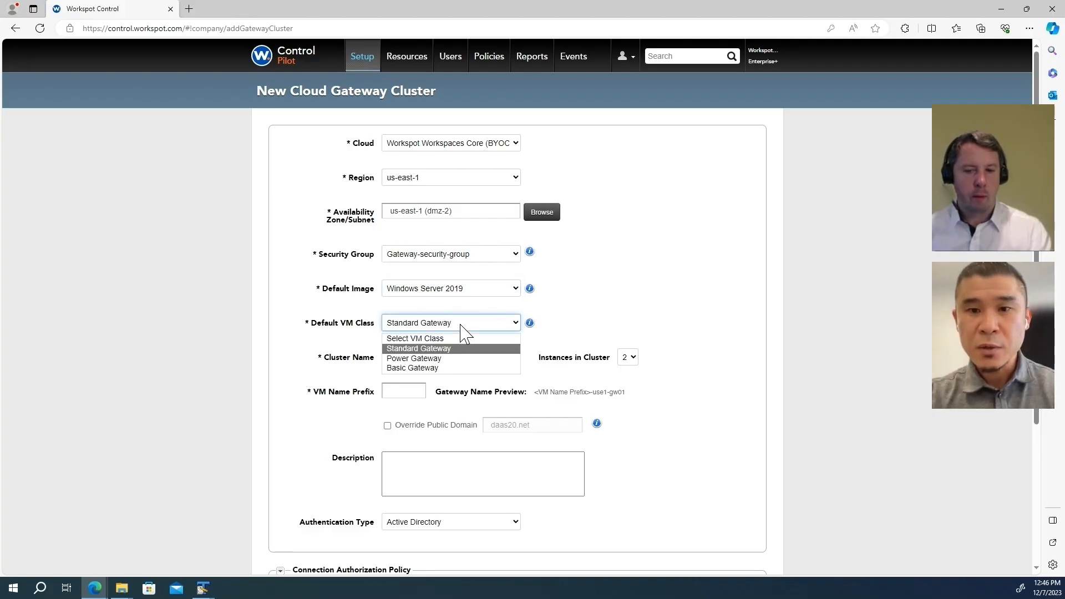
left_click(456, 367)
left_click(447, 356)
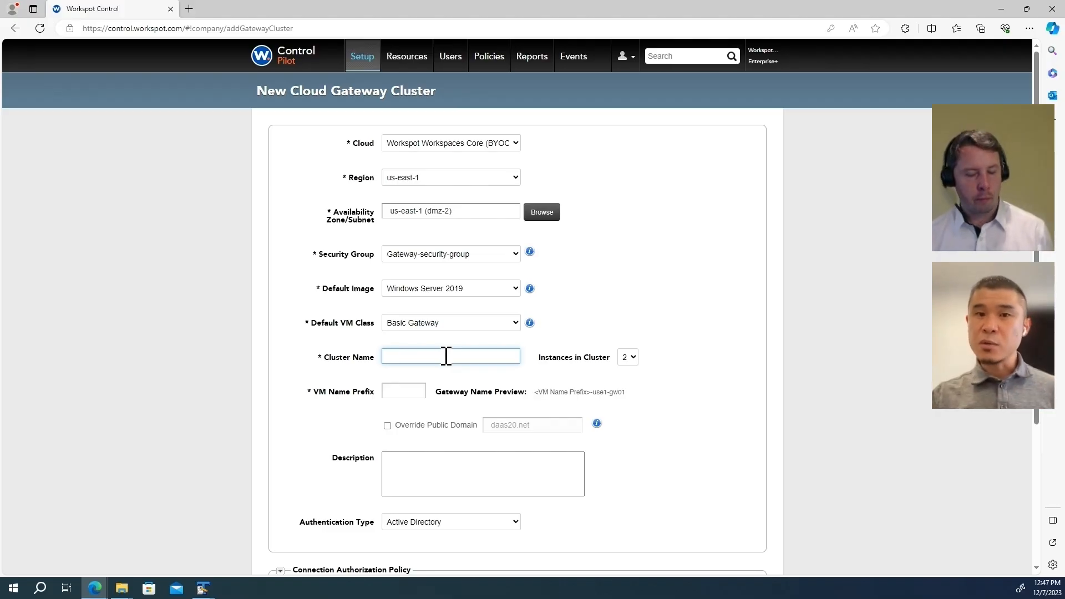
type("myCluster")
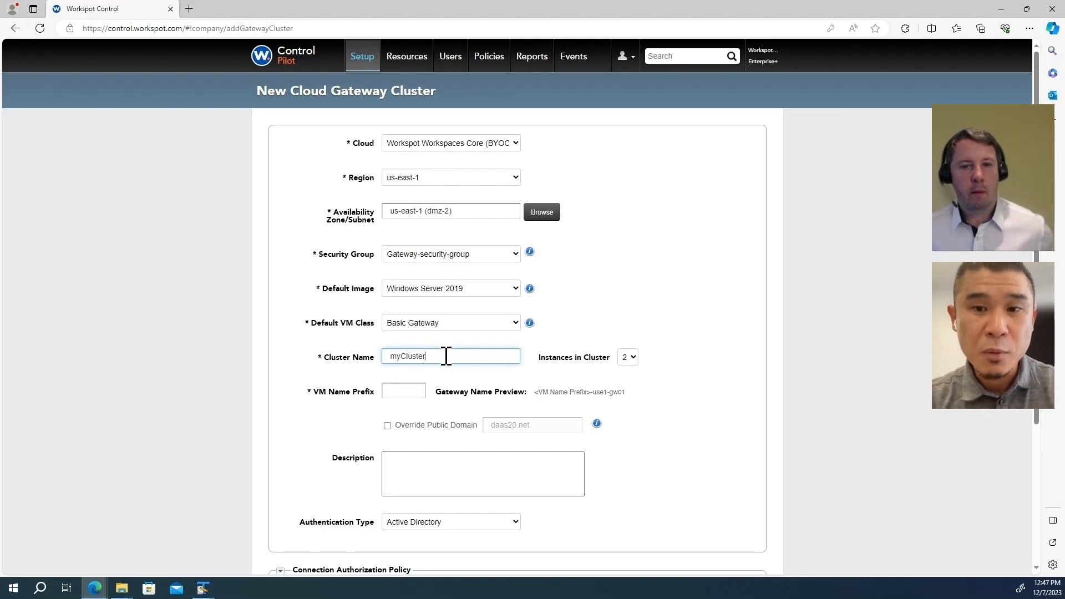
left_click(628, 364)
left_click(627, 373)
Step: Set the VM name prefix to gtwy and scroll down to the Create button
left_click(410, 392)
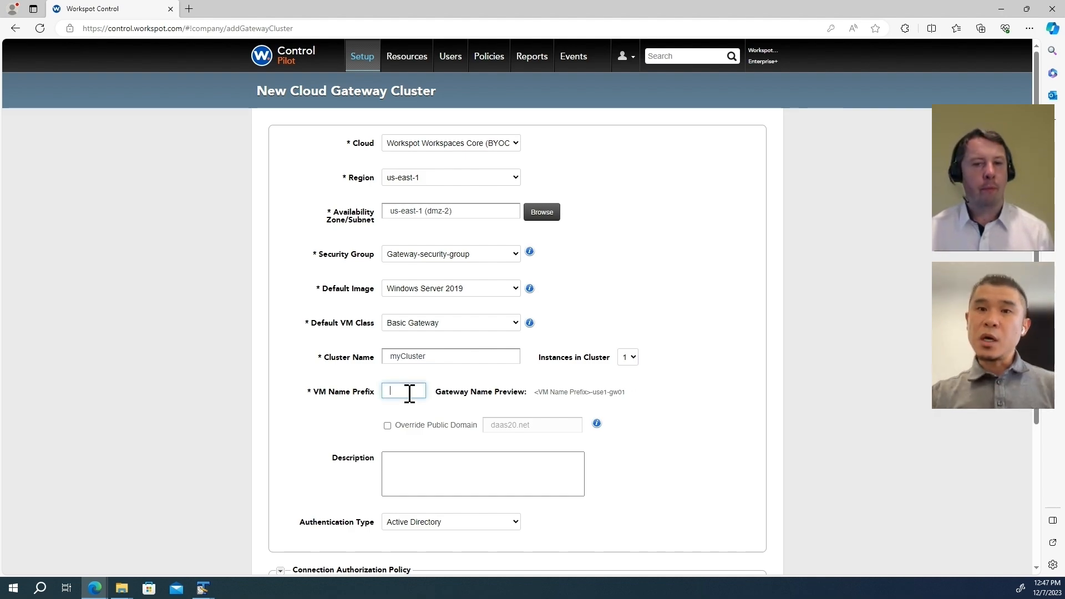
type("gtwy")
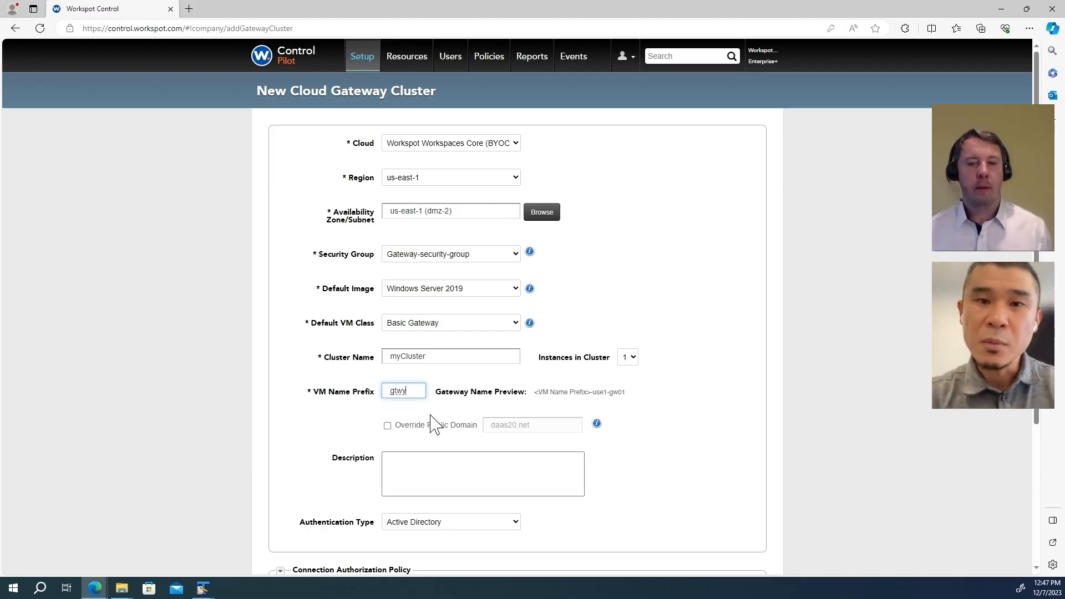
left_click(366, 424)
scroll(367, 424, "down", 1)
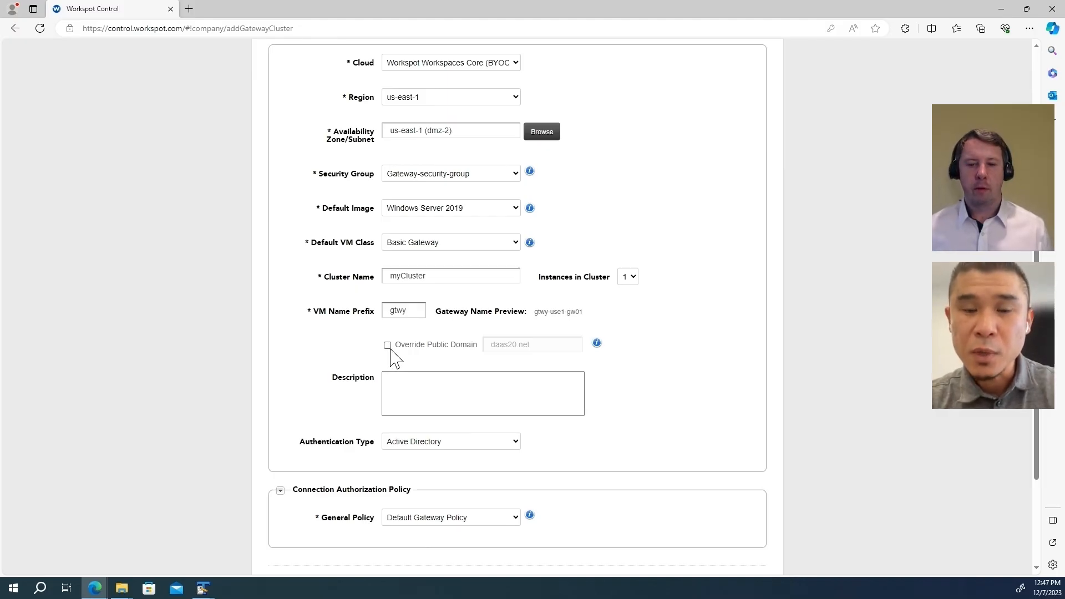
left_click(398, 385)
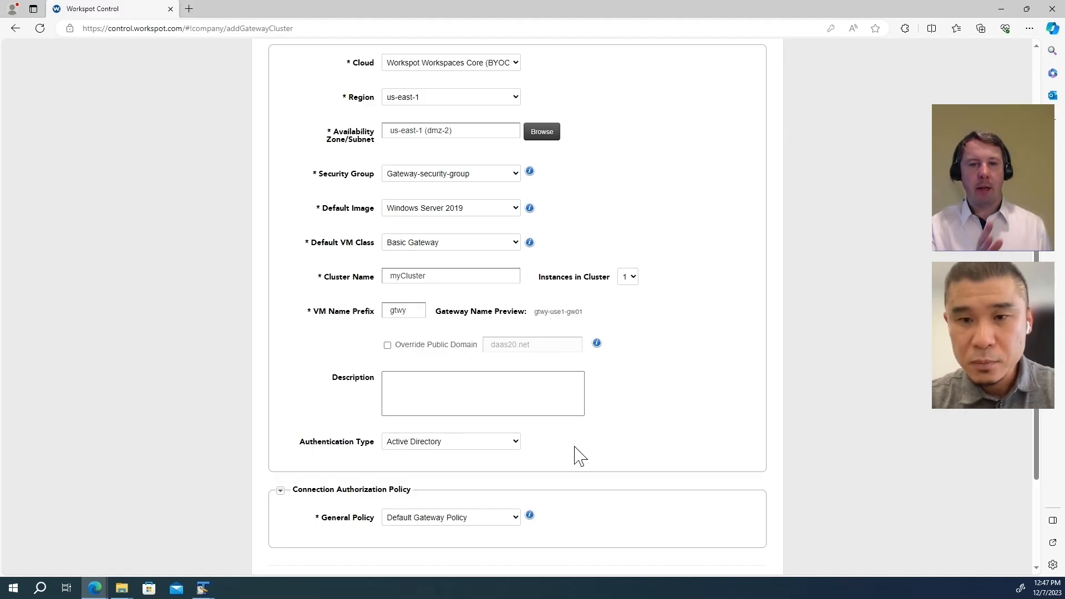
scroll(642, 440, "down", 2)
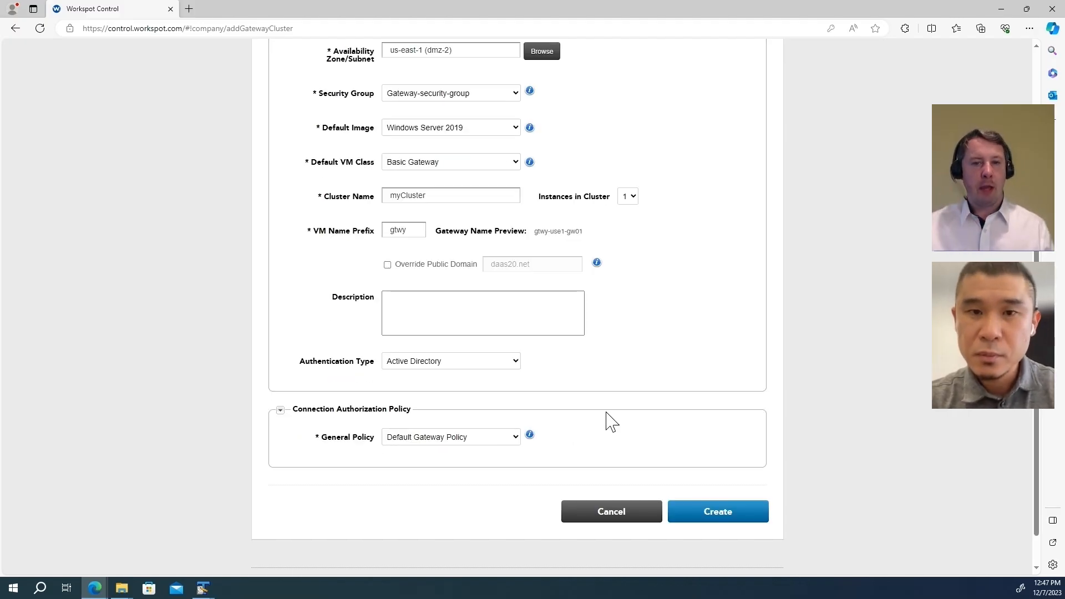
scroll(611, 423, "down", 1)
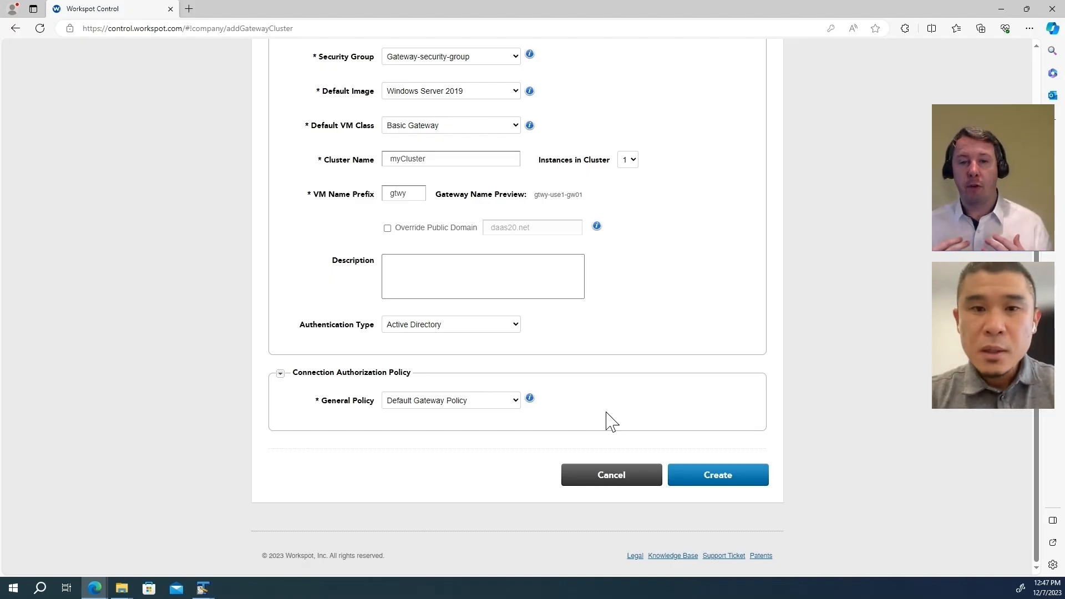
Step: Set the cluster's domain join to wrkspt.aws with the Gateway OU as destination
left_click(727, 476)
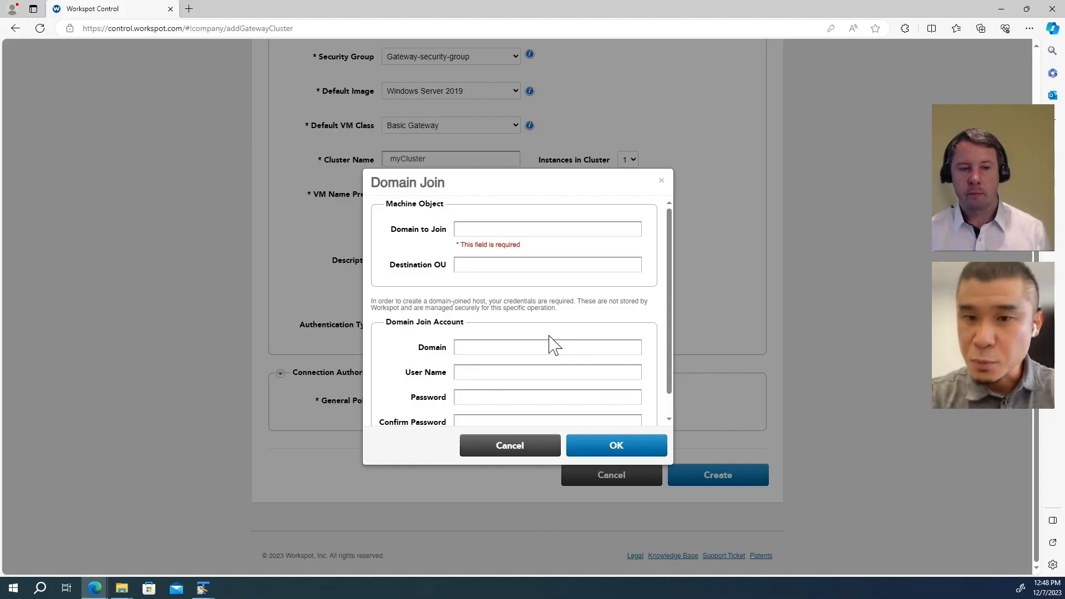
left_click(475, 230)
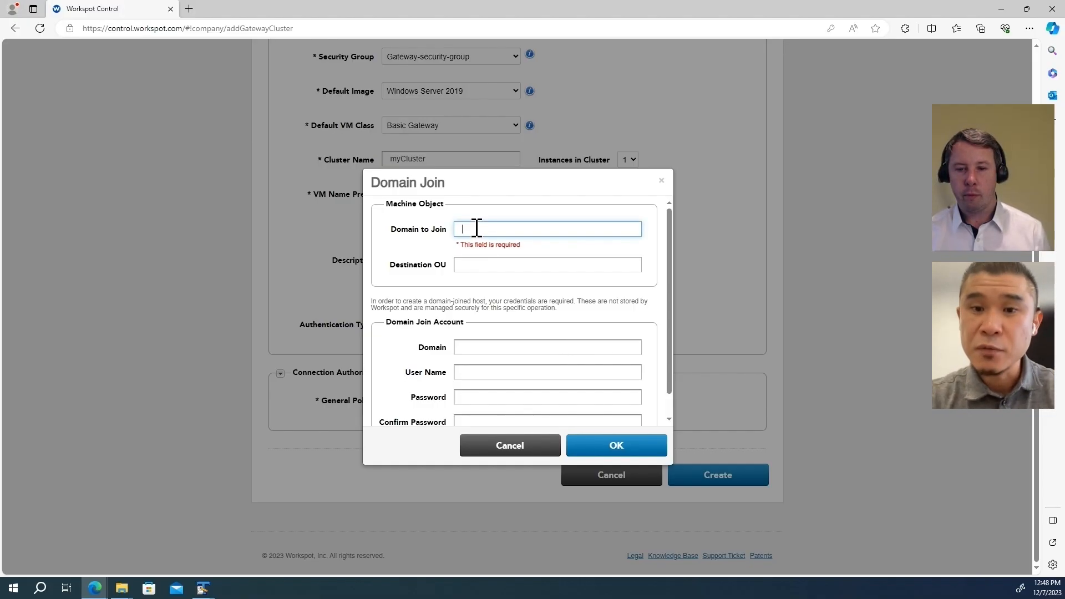
key("alt+Tab")
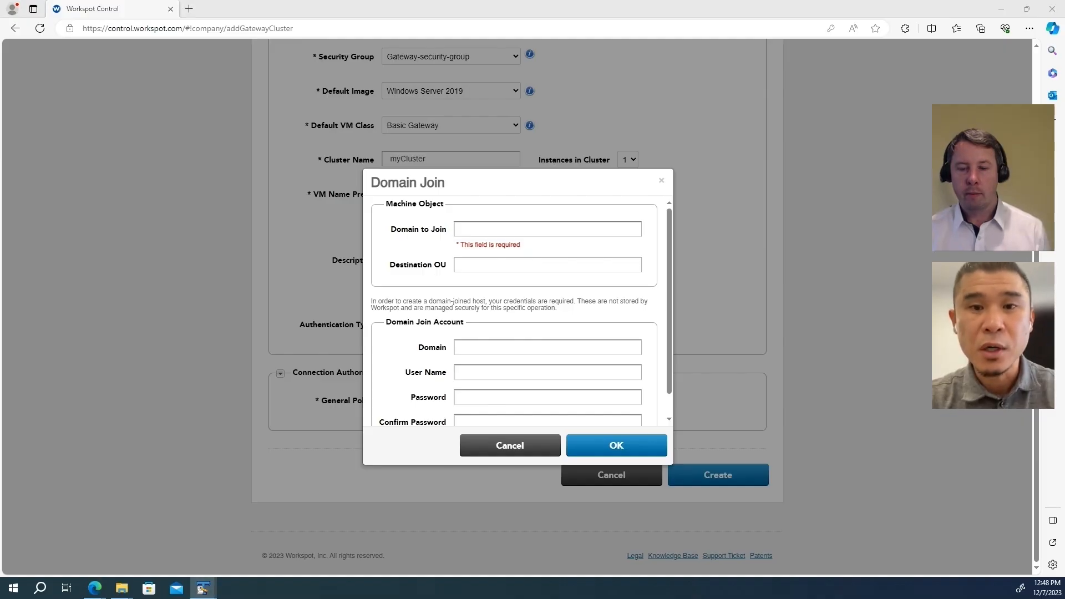
left_click(516, 226)
type("wrkspt.aws")
key("alt+Tab")
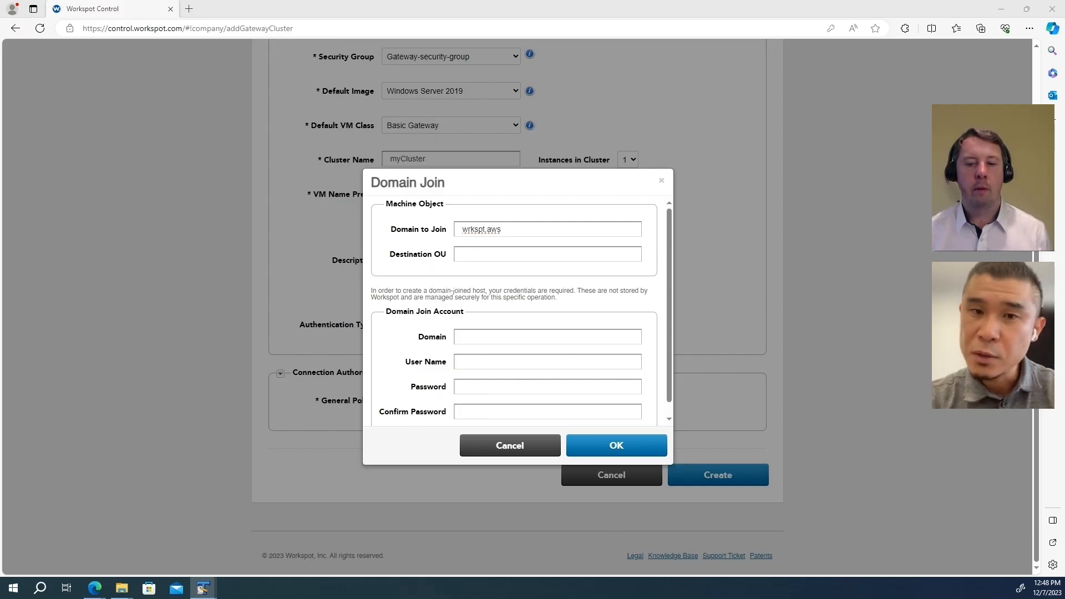
left_click(527, 255)
type("OU=Gateway,DC=wrkspt,DC=aws")
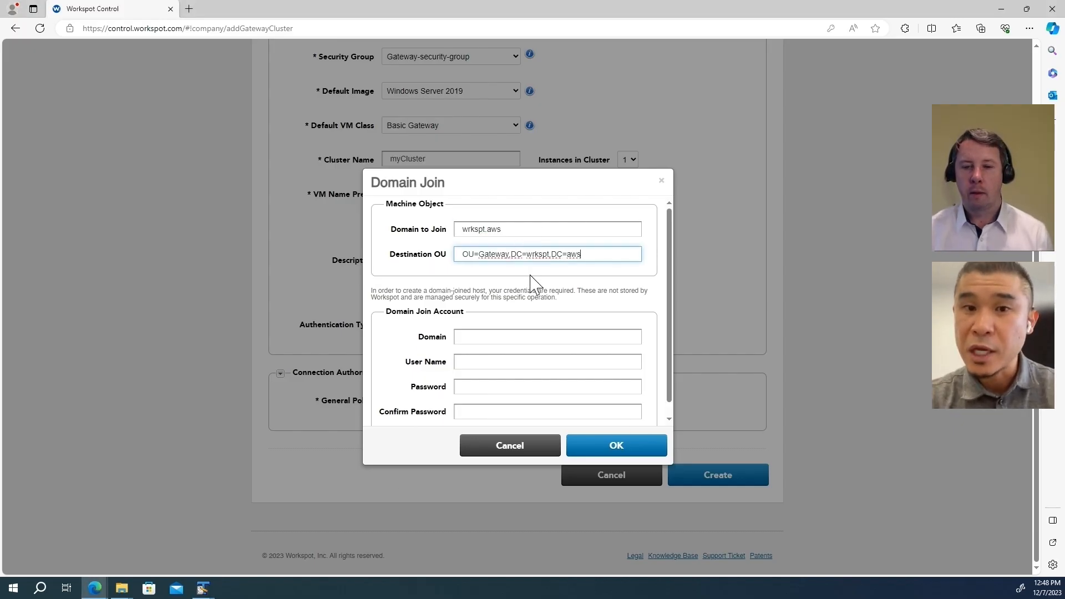
left_click_drag(530, 228, 441, 240)
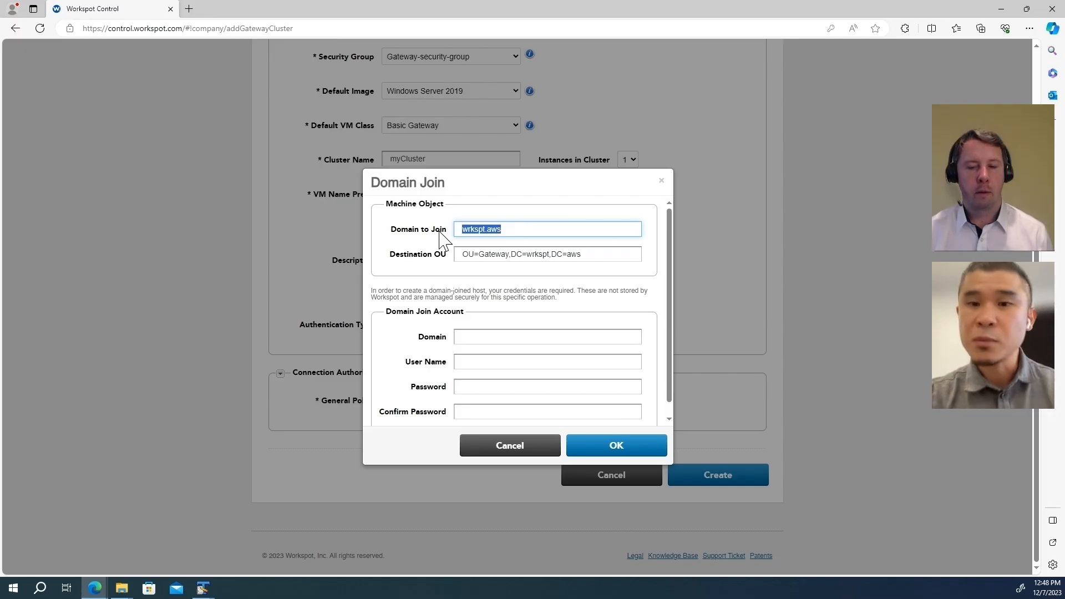
key("ctrl+c")
Step: Enter the join account's domain wrkspt.aws, user name and confirmed password, and accept the domain join
left_click(490, 337)
key("ctrl+v")
left_click(492, 361)
type("charlie")
key("Tab")
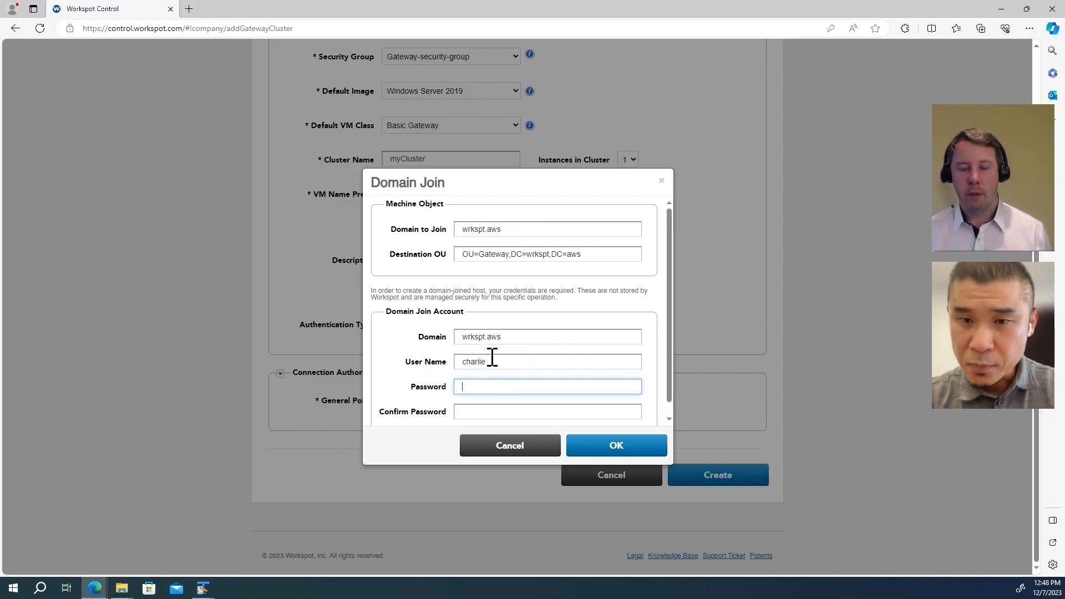
type("***************")
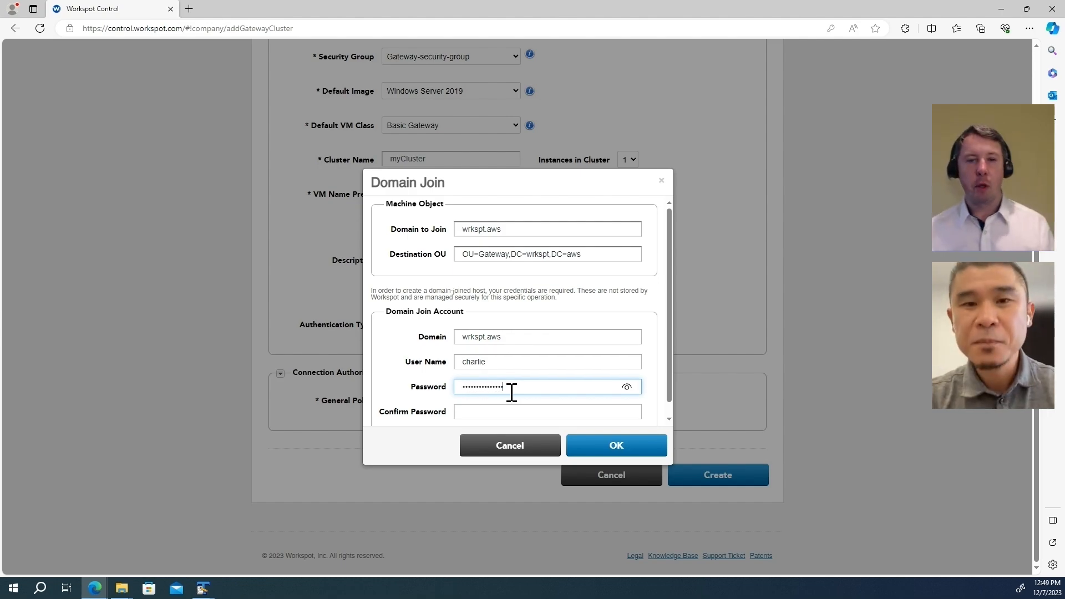
left_click(504, 410)
type("********")
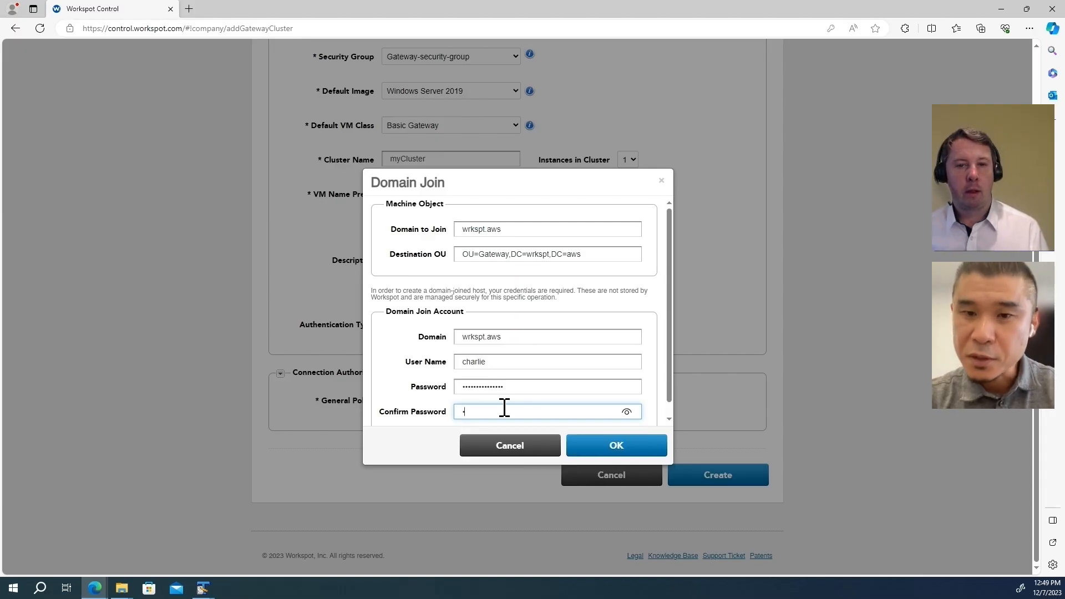
type("*******")
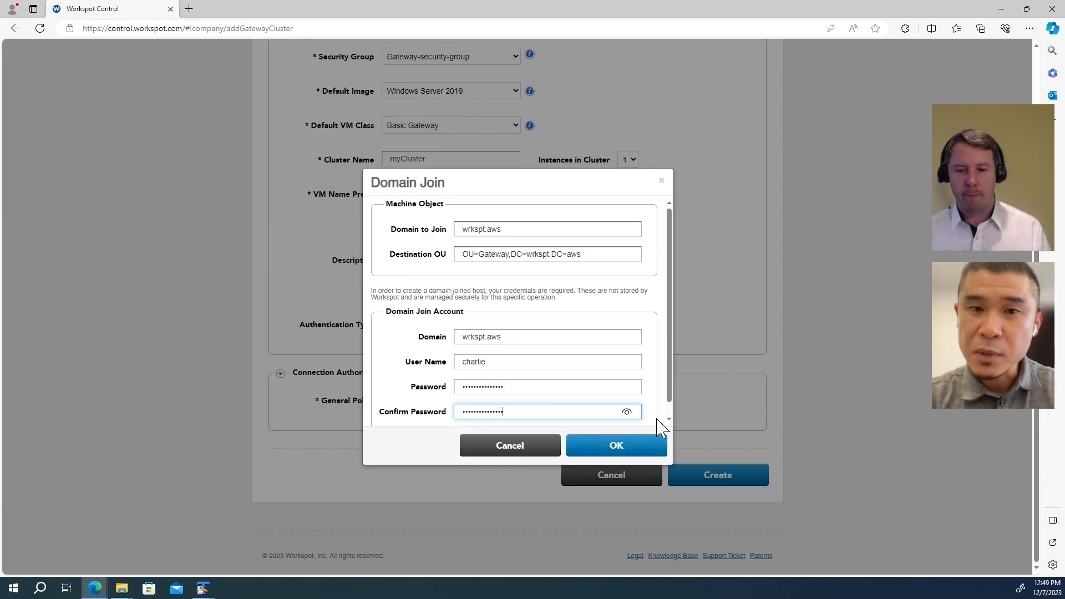
left_click(641, 447)
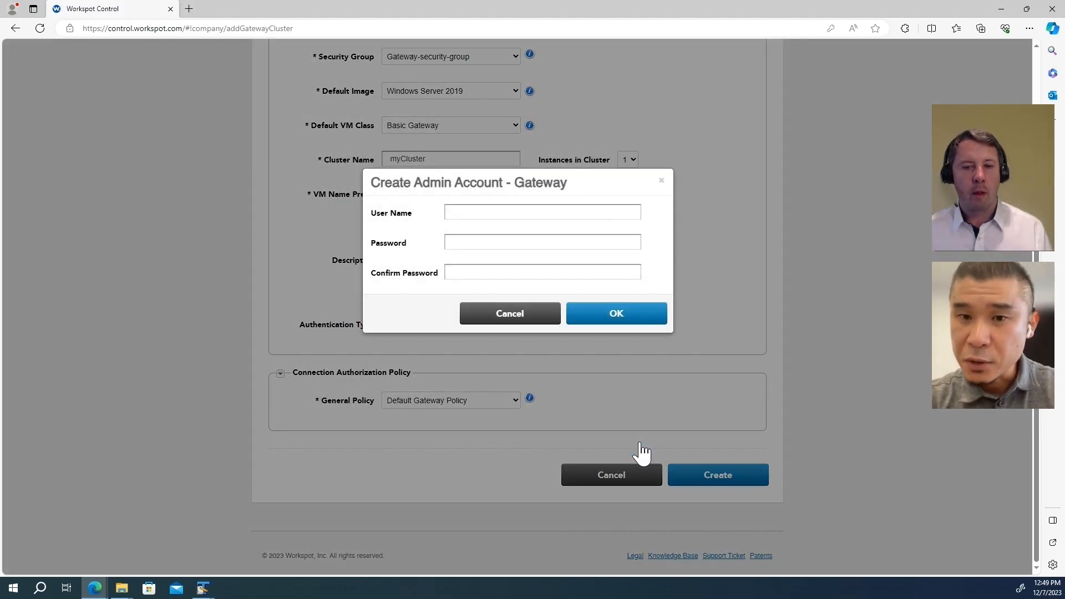
Step: Give the gateway a localadmin admin account with a confirmed password to finish creating myCluster
left_click(485, 213)
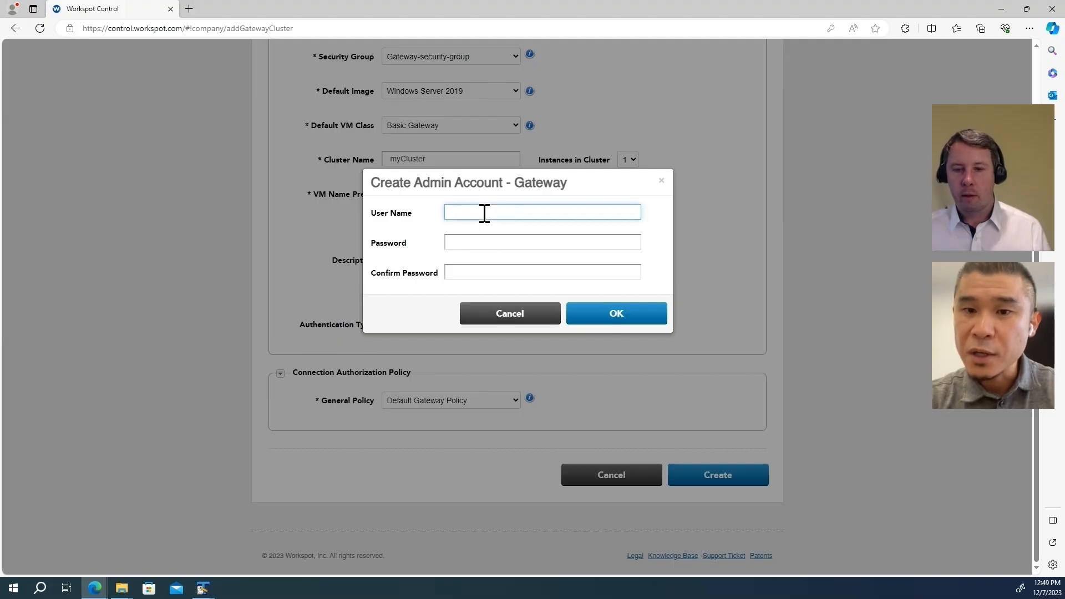
type("localadmin")
key("Tab")
type("•••••••••••••")
key("Tab")
type("•••••••••••••")
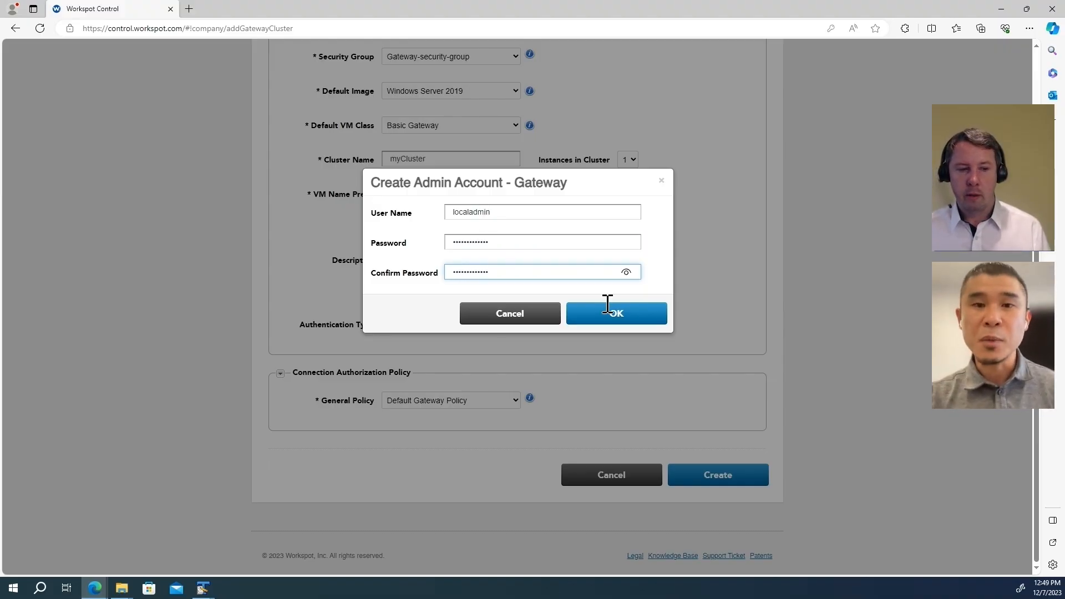
left_click(623, 319)
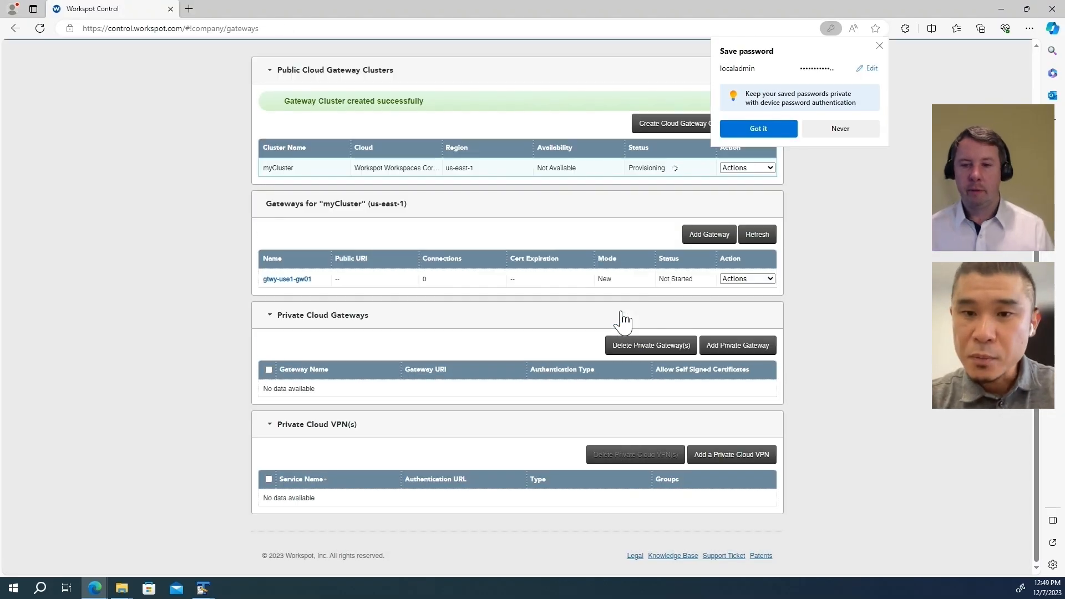
Step: Refresh the gateway list and enable gateway gtwy-use1-gw01, acknowledging the DNS check
left_click(879, 45)
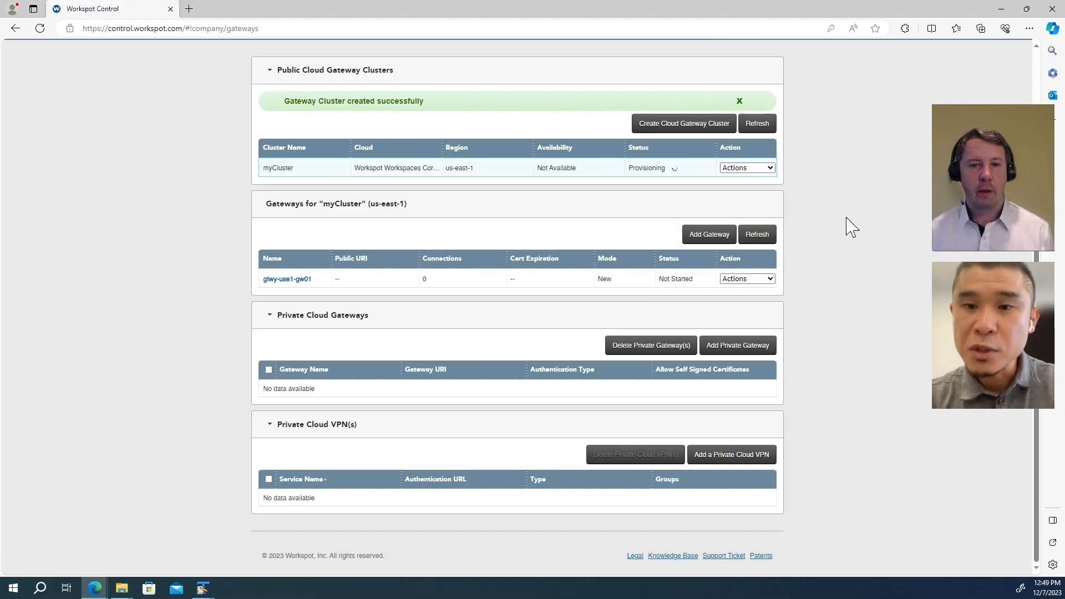
left_click(750, 237)
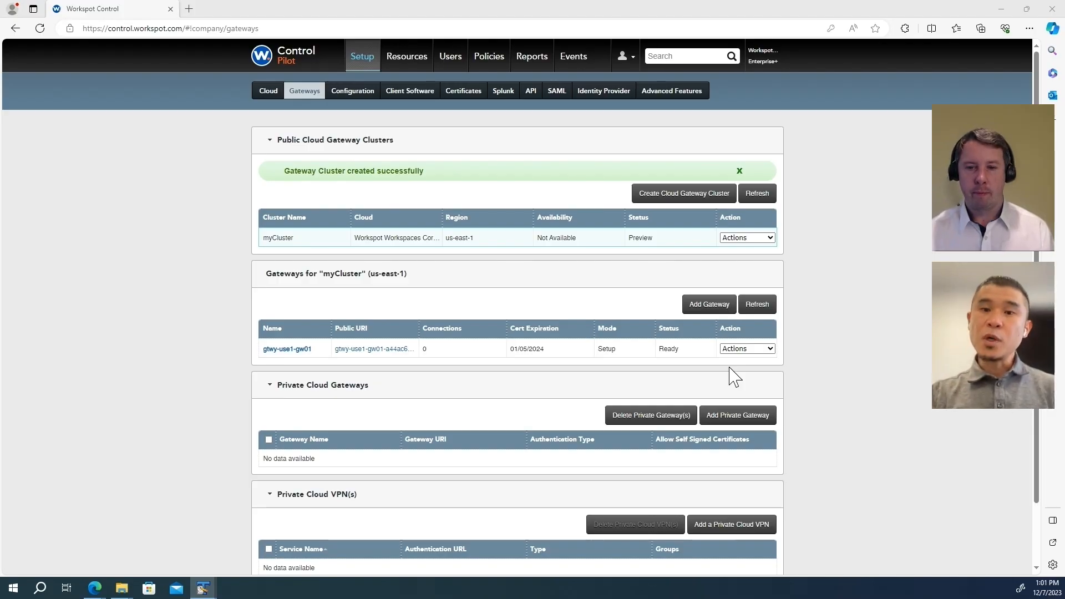
left_click(745, 348)
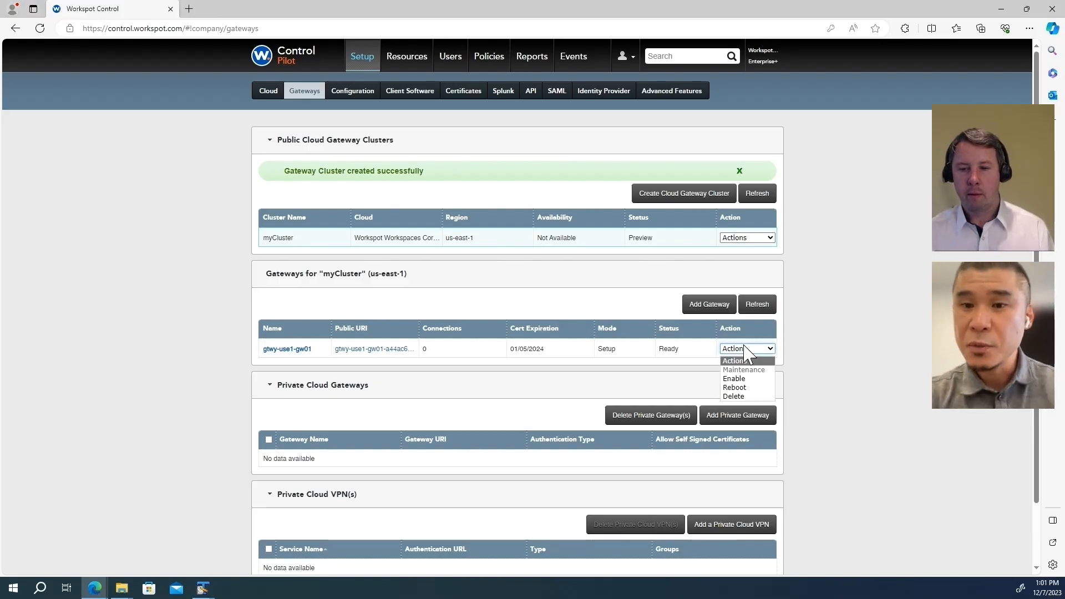
left_click(750, 380)
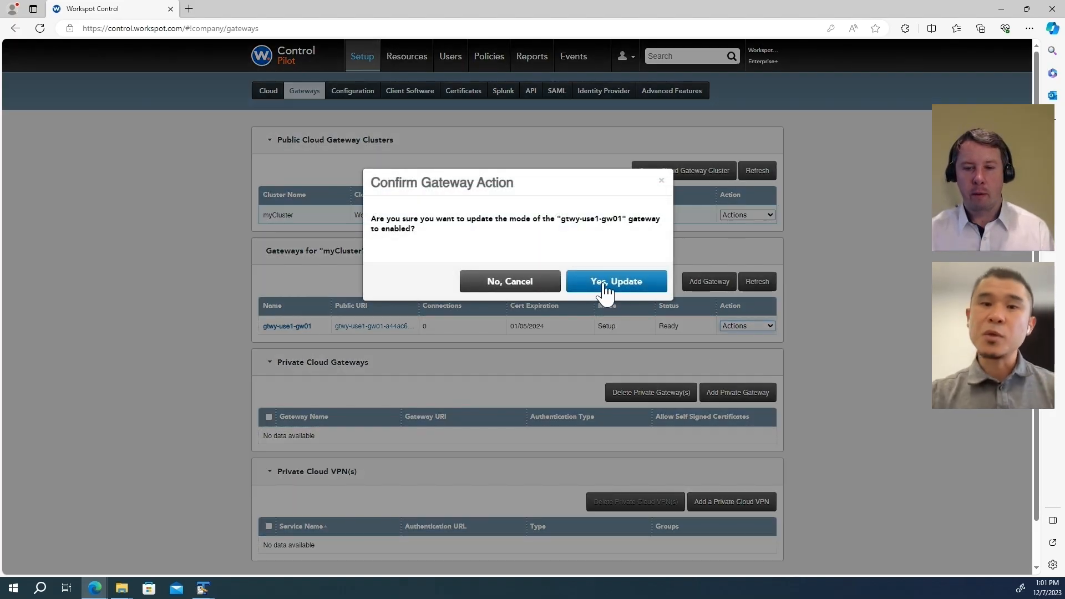
left_click(605, 290)
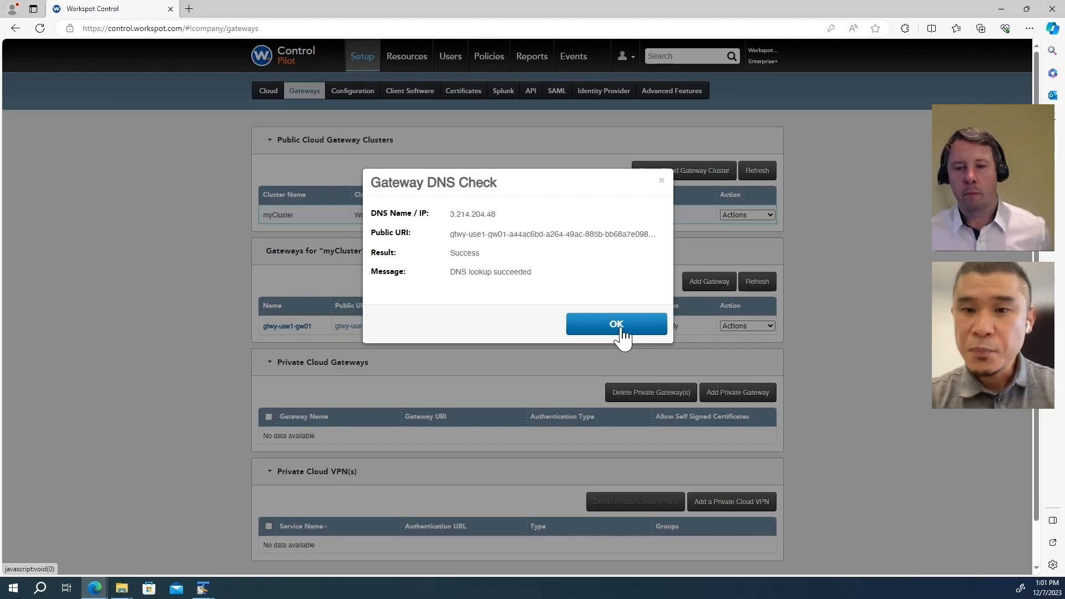
left_click(622, 336)
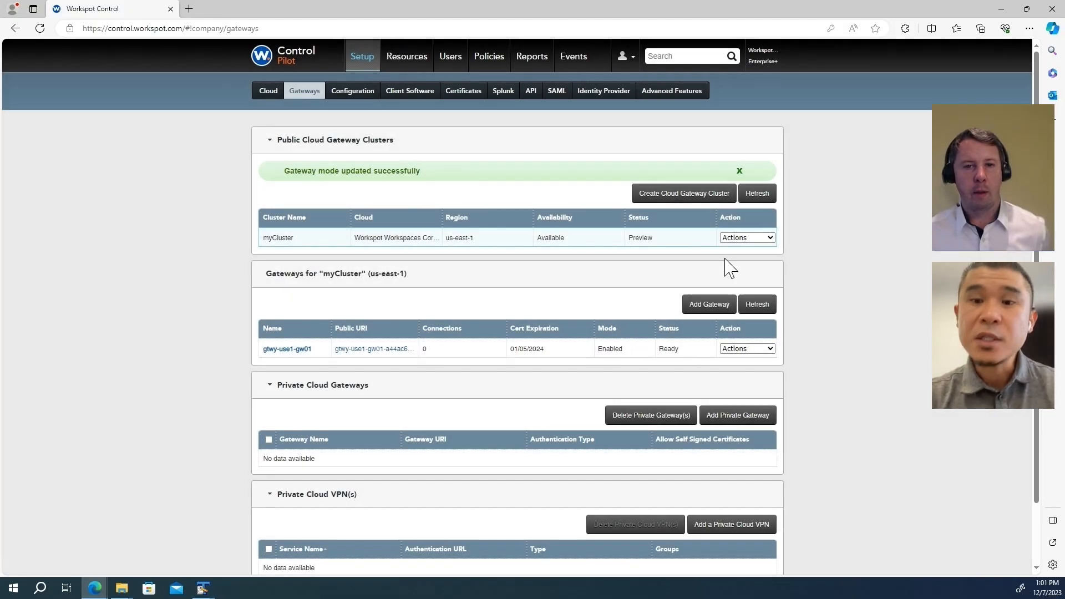
Step: Publish the myCluster gateway cluster
left_click(745, 240)
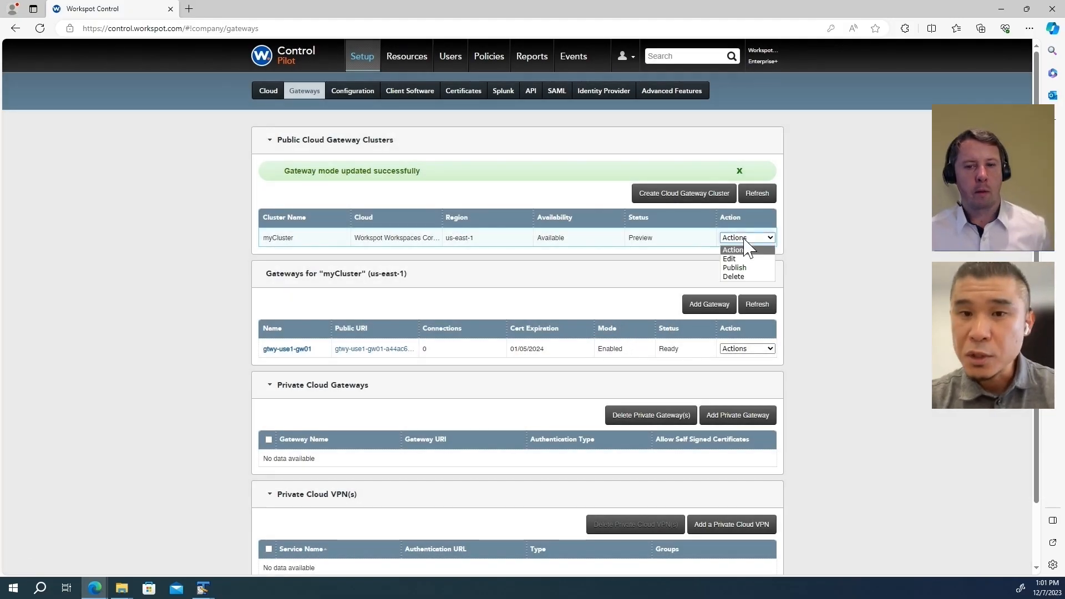
left_click(742, 268)
left_click(639, 274)
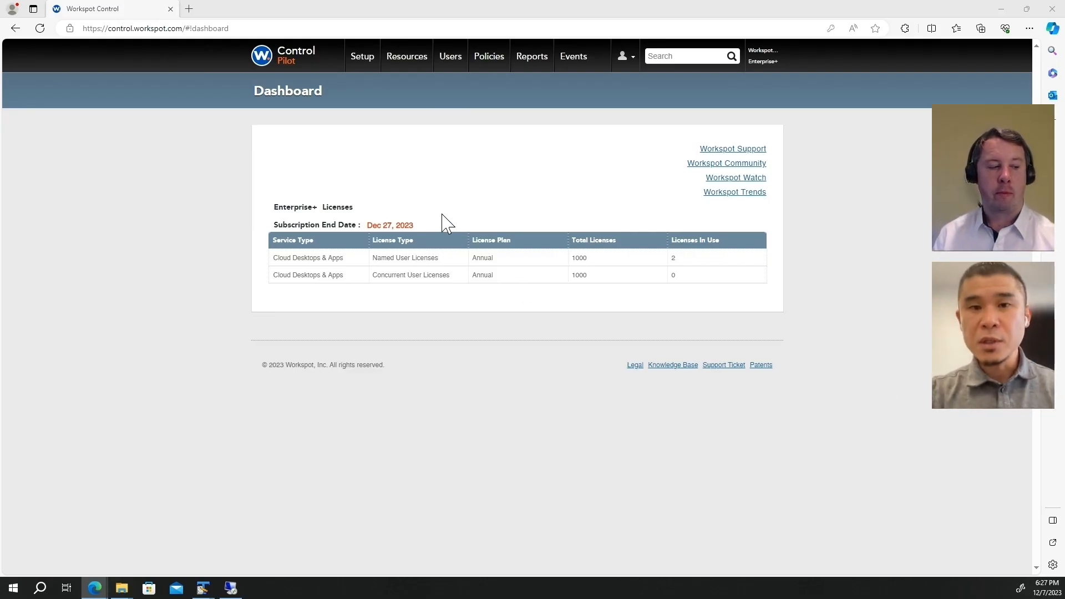
Step: Start a new desktop pool on the Workspot Workspaces Core cloud using myTemplate
left_click(404, 72)
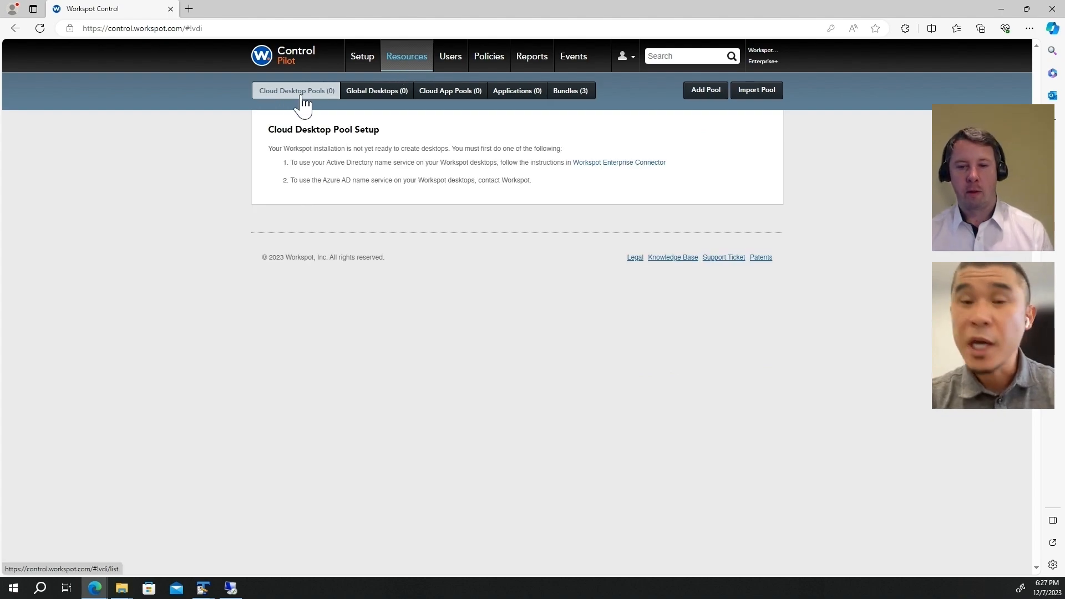
left_click(706, 92)
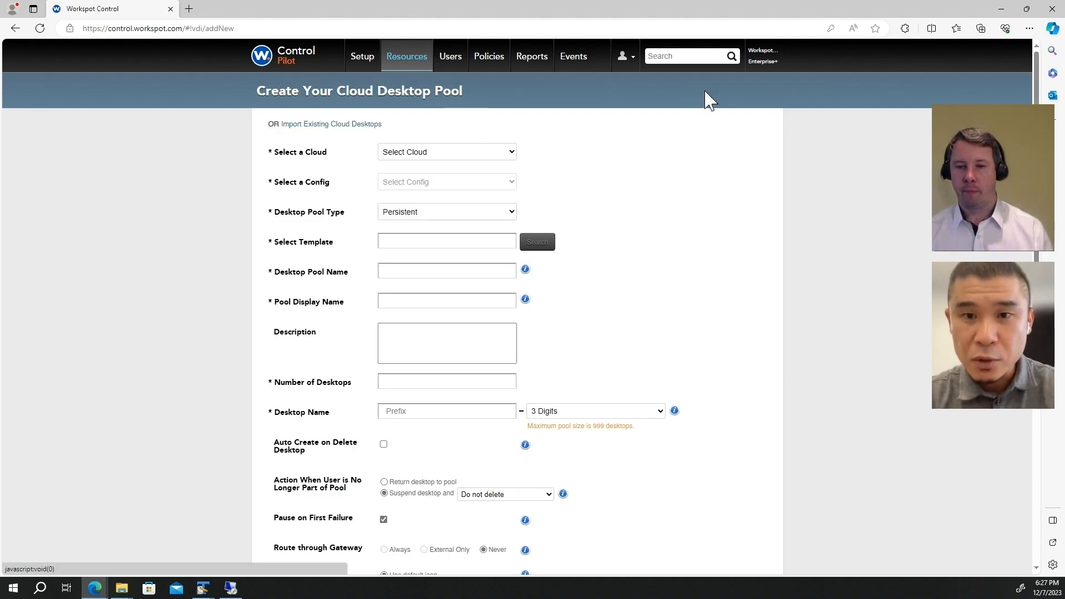
left_click(440, 151)
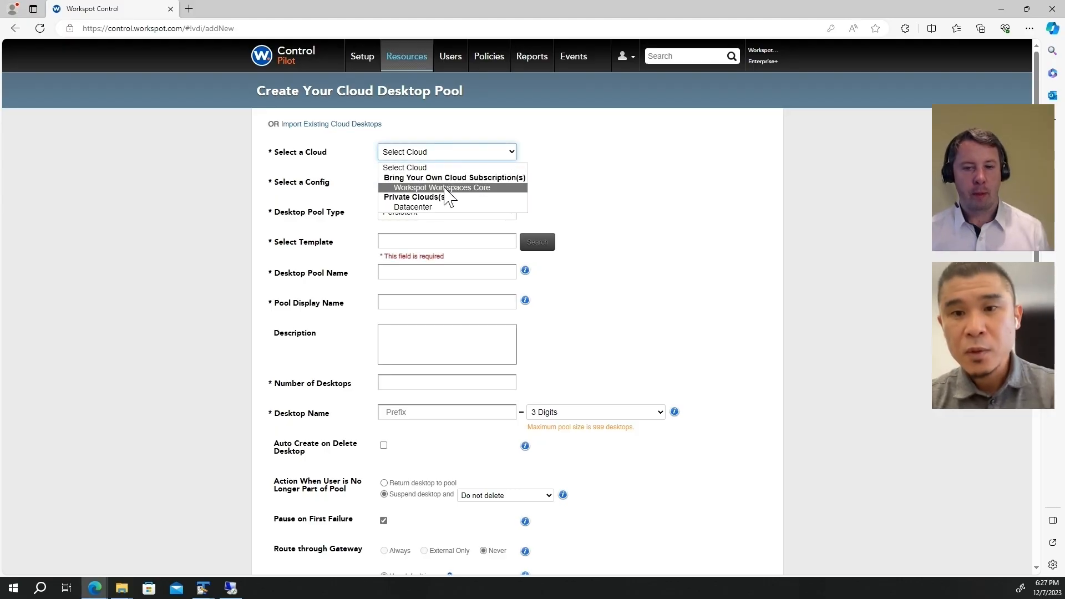
left_click(448, 189)
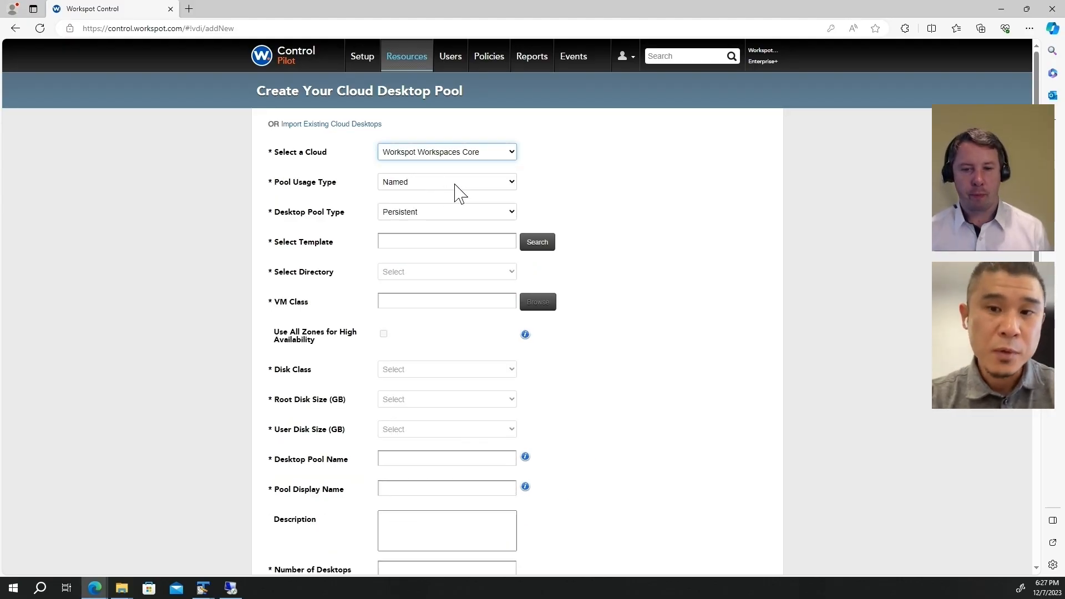
left_click(537, 244)
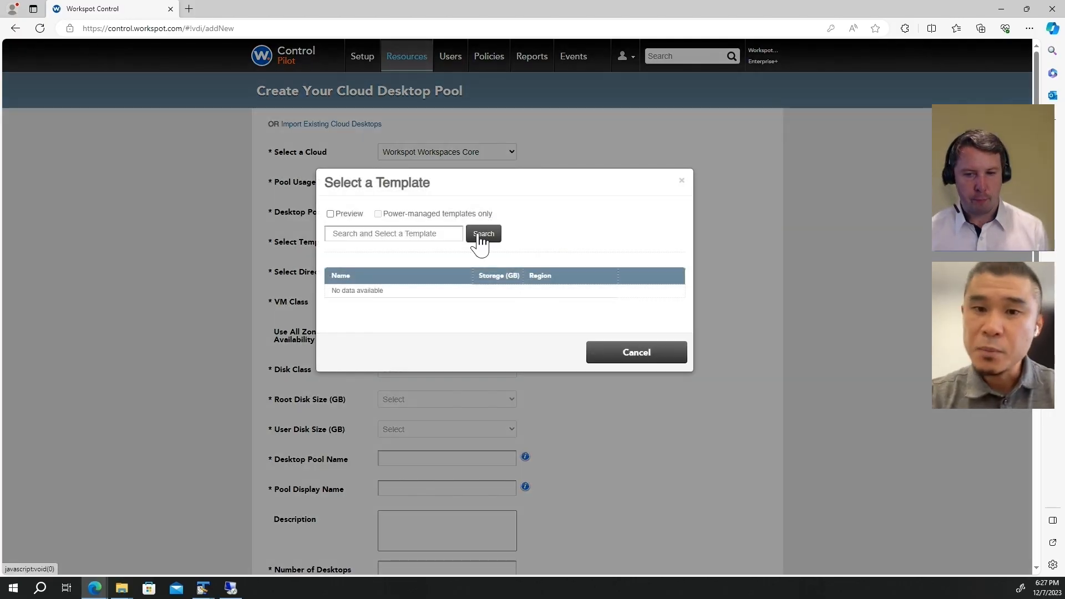
left_click(481, 237)
left_click(639, 300)
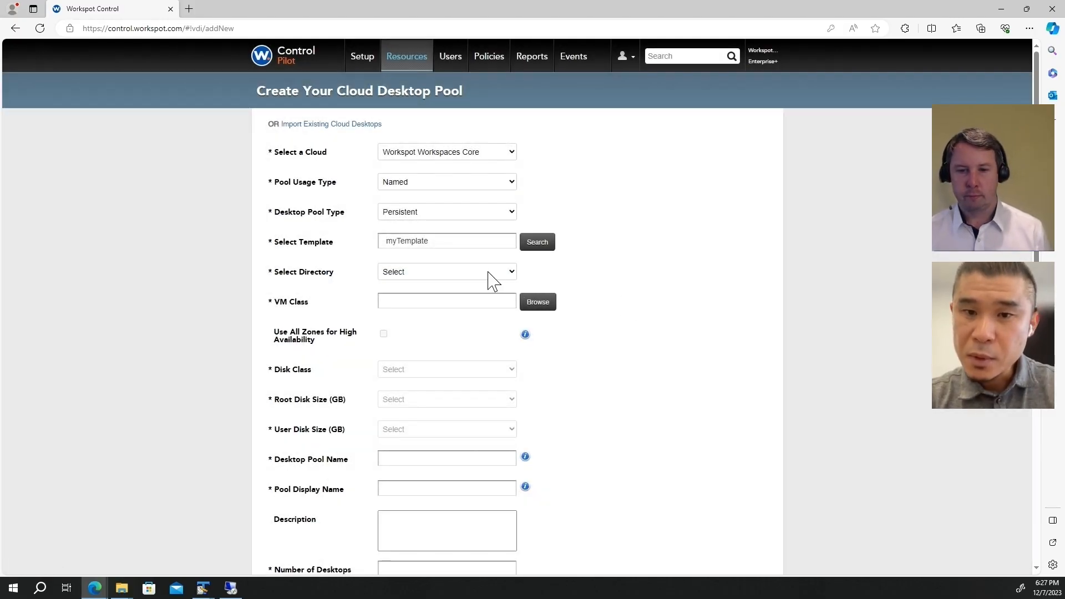
Step: Choose the wrkspt.aws directory and the AWS Core Performance VM class
left_click(491, 274)
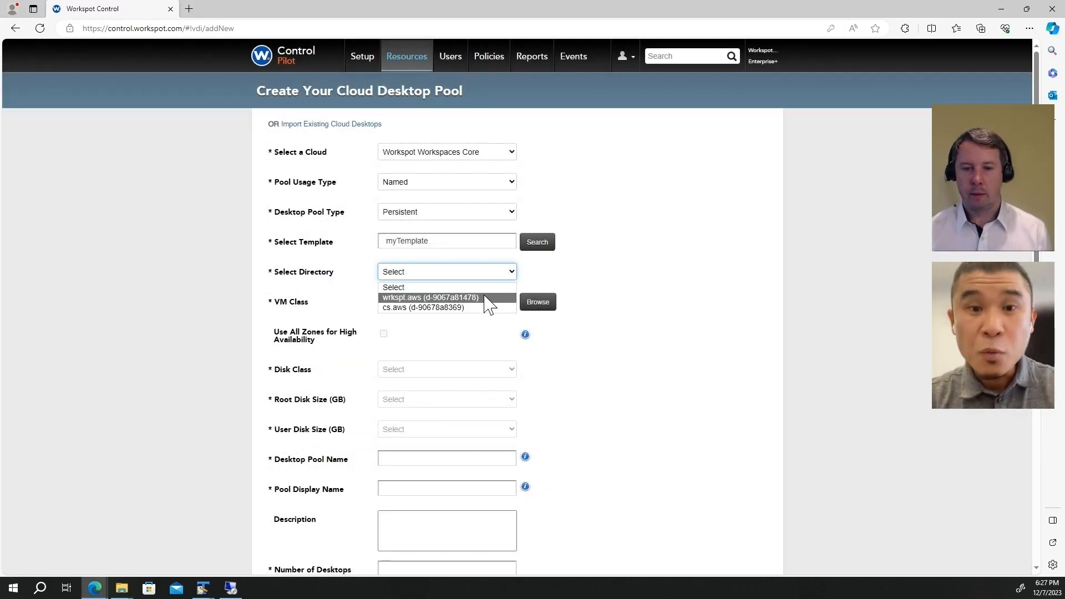
left_click(487, 299)
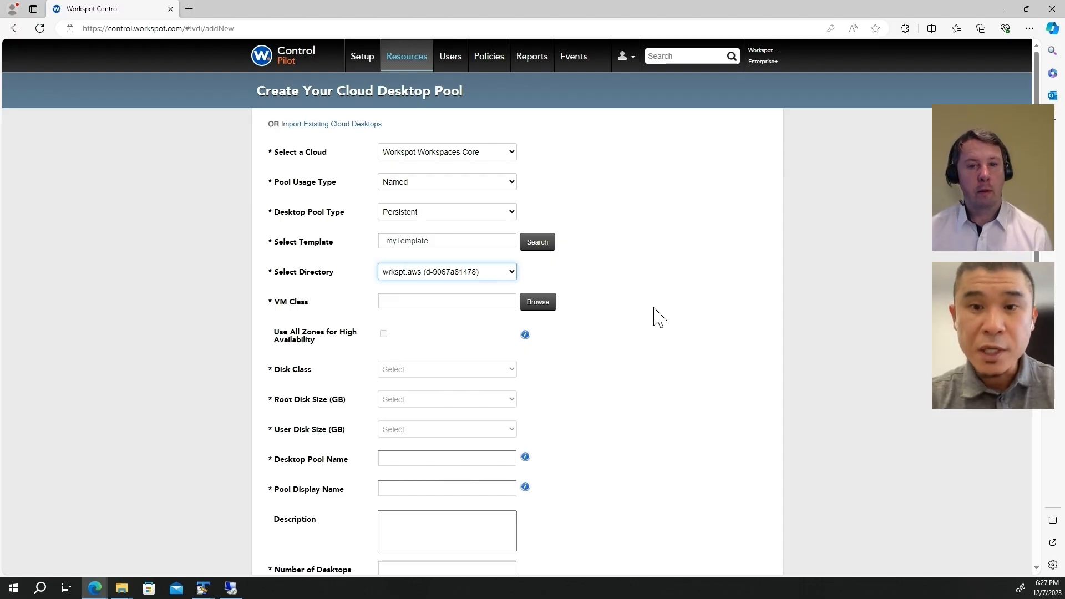
left_click(539, 303)
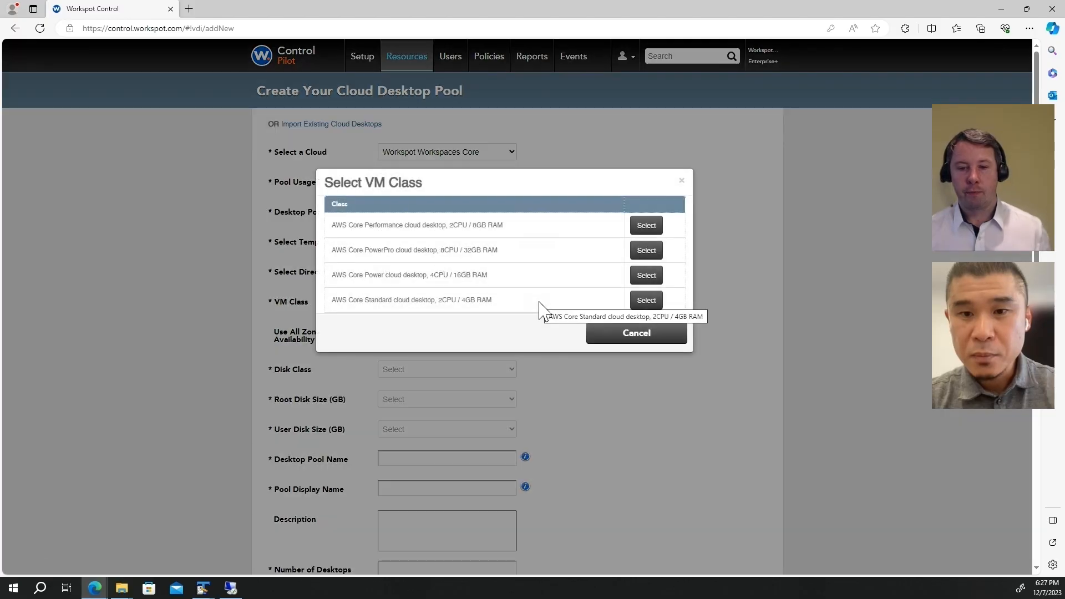
left_click(653, 225)
Step: Use StandardSSD disks with an 80 GB root disk and a 10 GB user disk
scroll(516, 302, "down", 1)
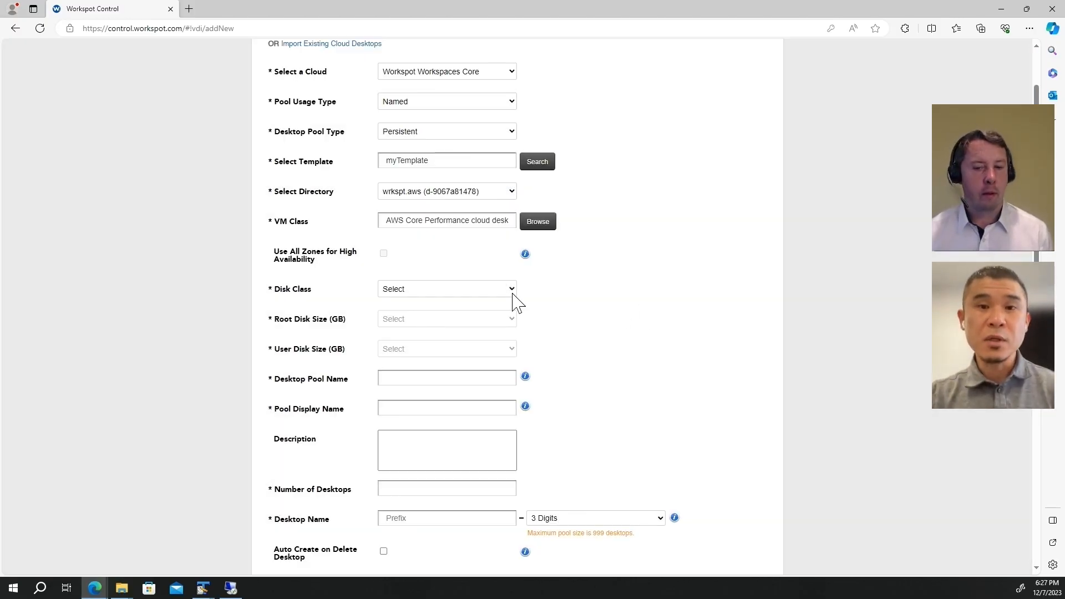
left_click(478, 289)
left_click(479, 314)
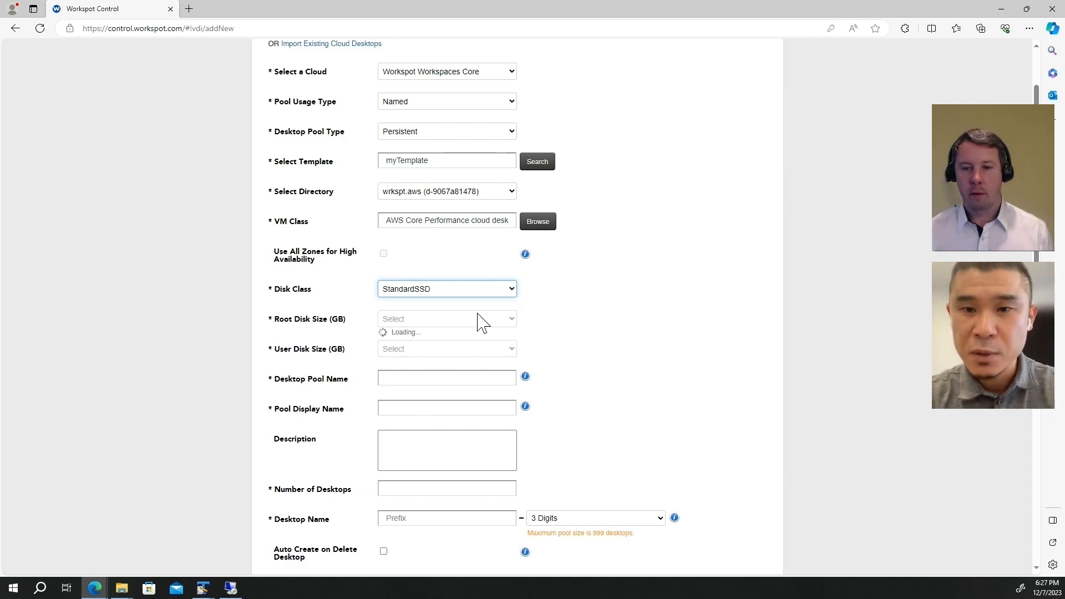
scroll(555, 327, "down", 1)
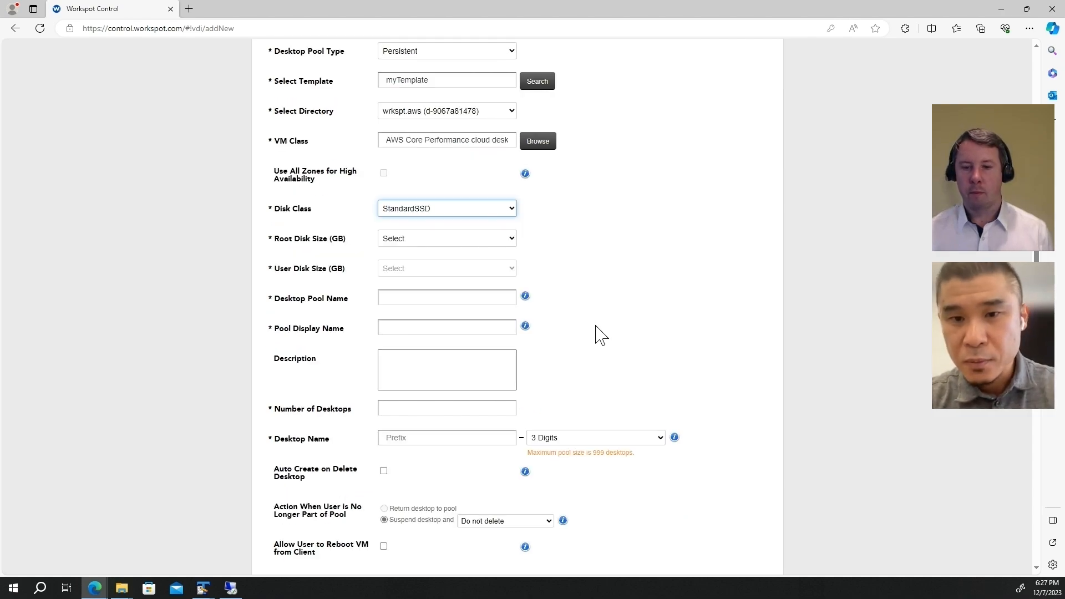
left_click(460, 240)
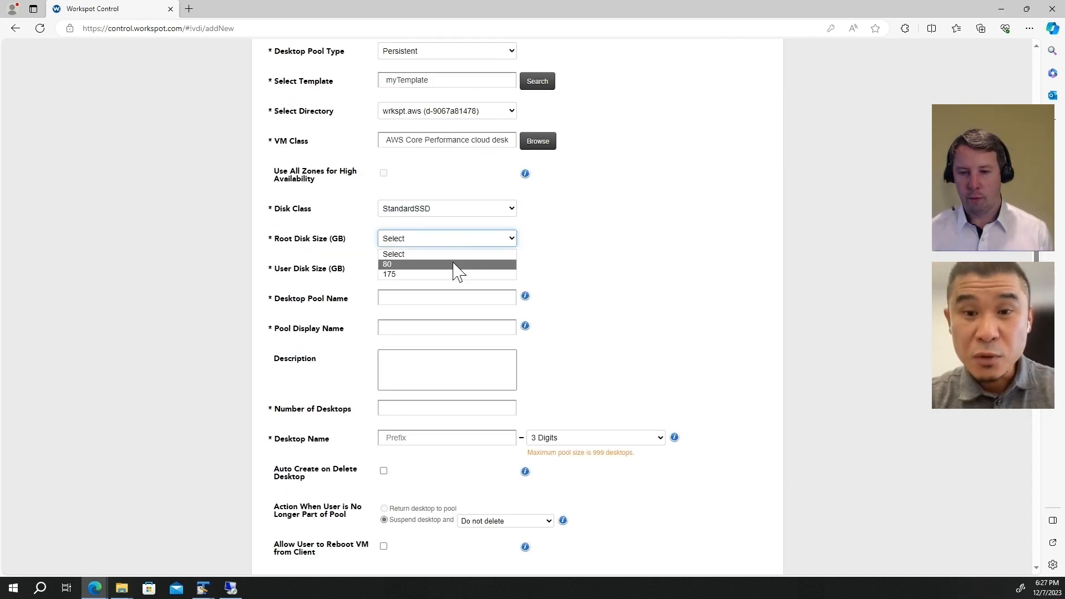
left_click(455, 263)
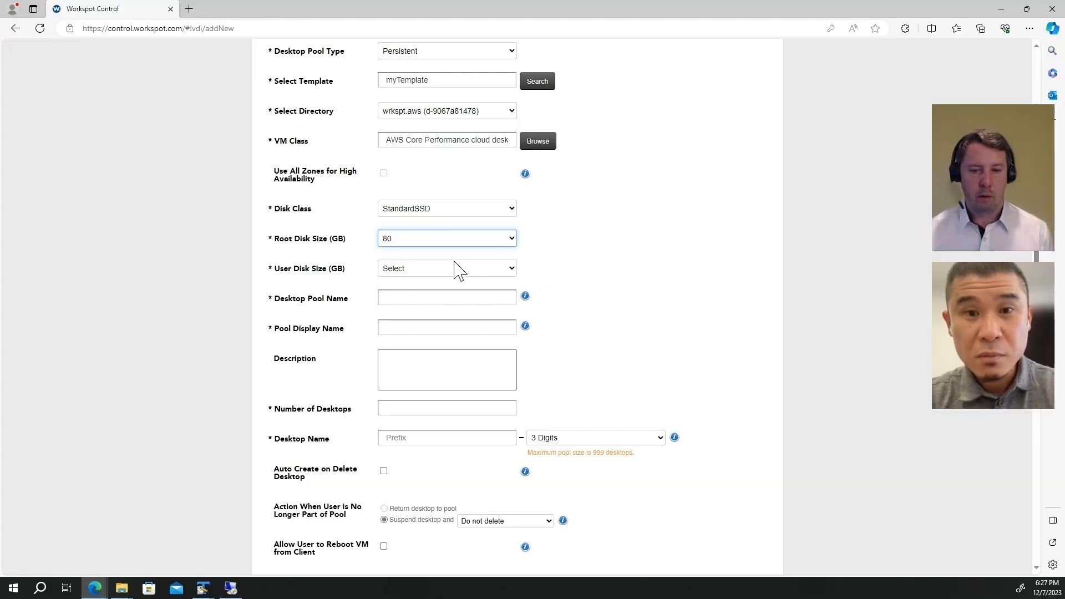
left_click(458, 272)
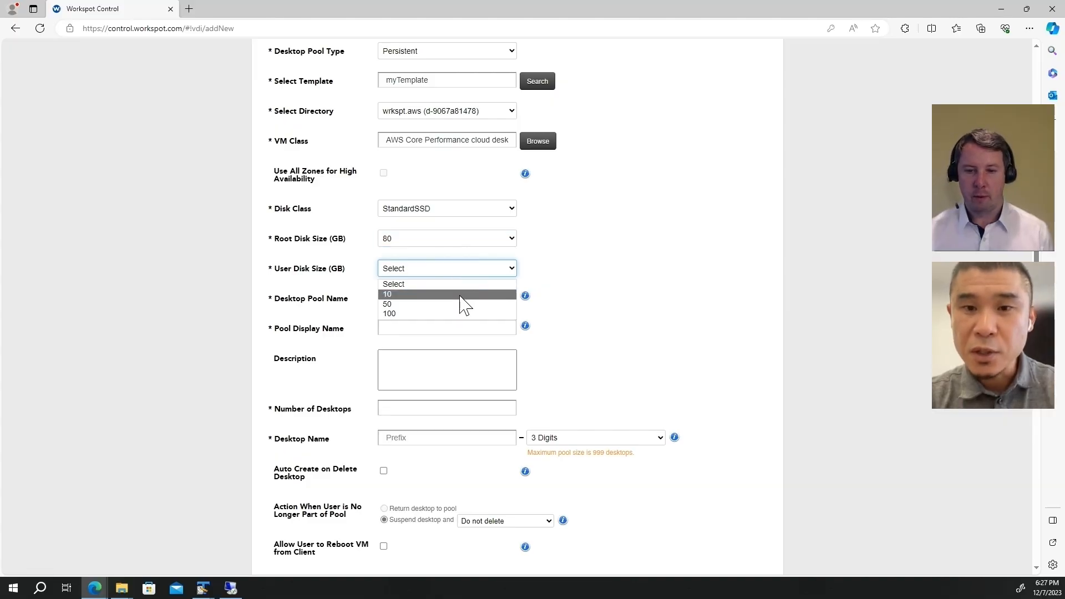
left_click(464, 297)
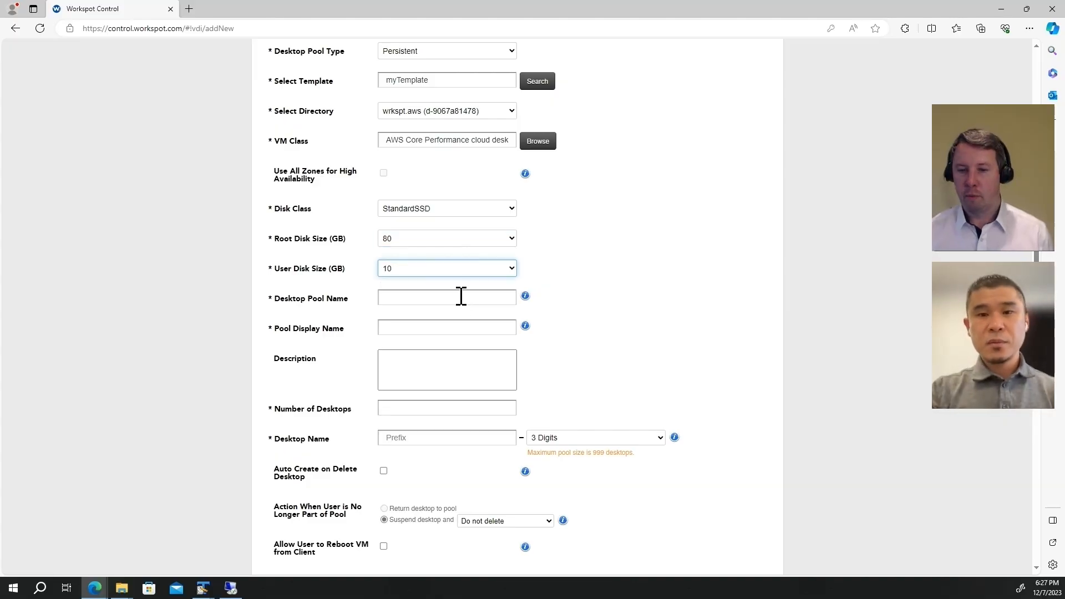
Step: Name the pool myDesktopPool with display name My Desktop
left_click(422, 301)
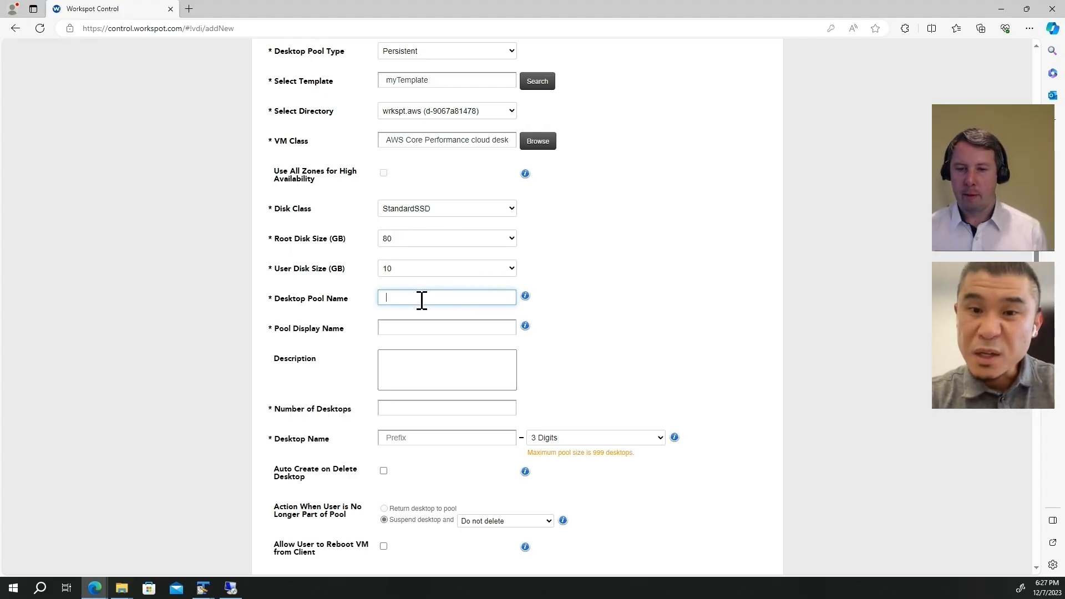
type("myDesktopPool")
key("Tab")
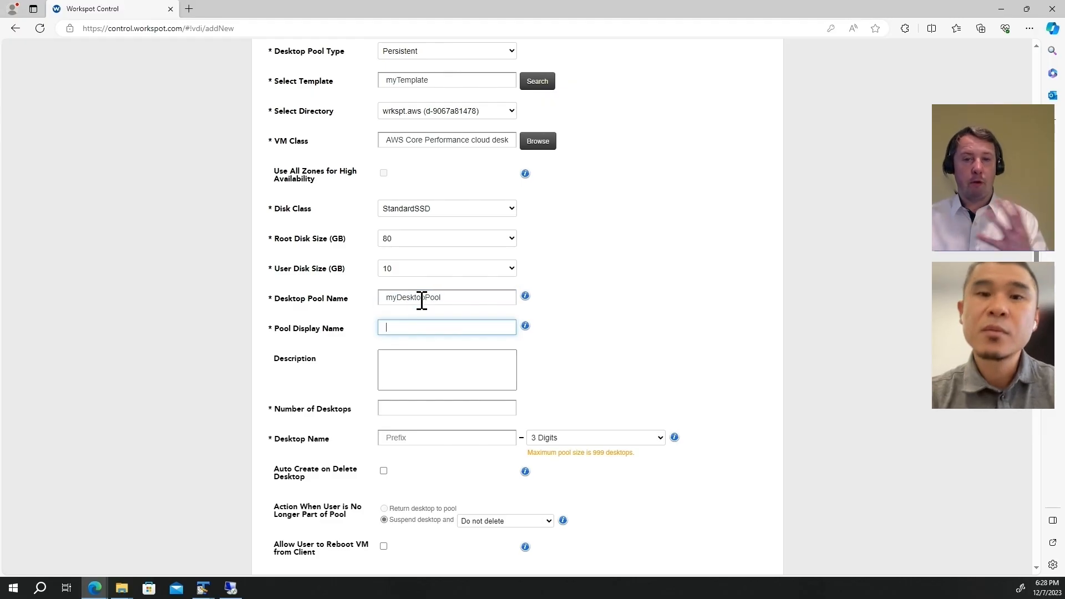
type("MyDes")
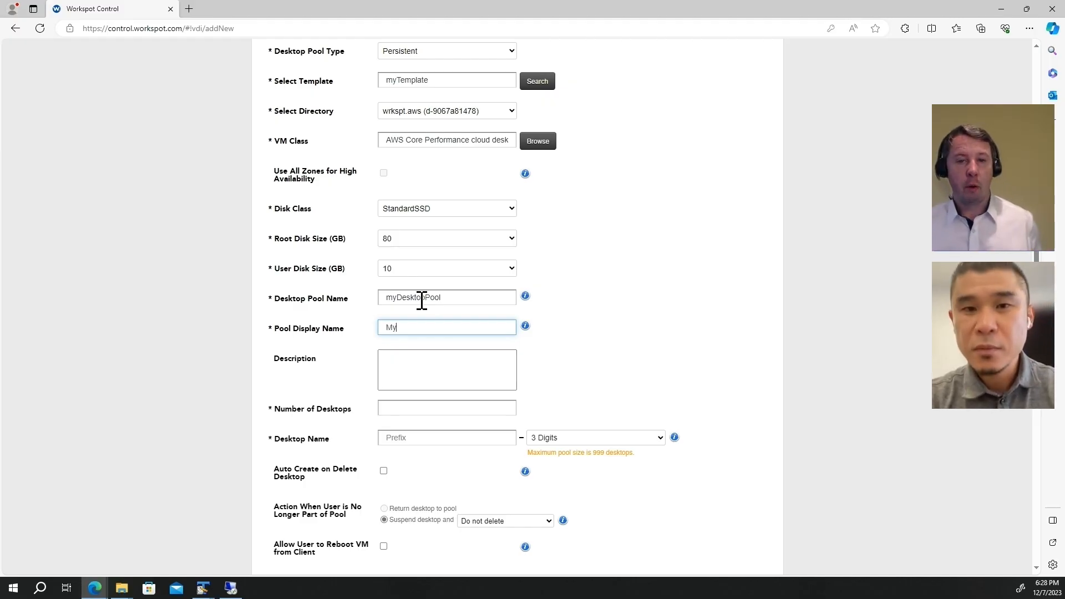
key("BackSpace")
key("BackSpace")
key("BackSpace")
type("Desktop")
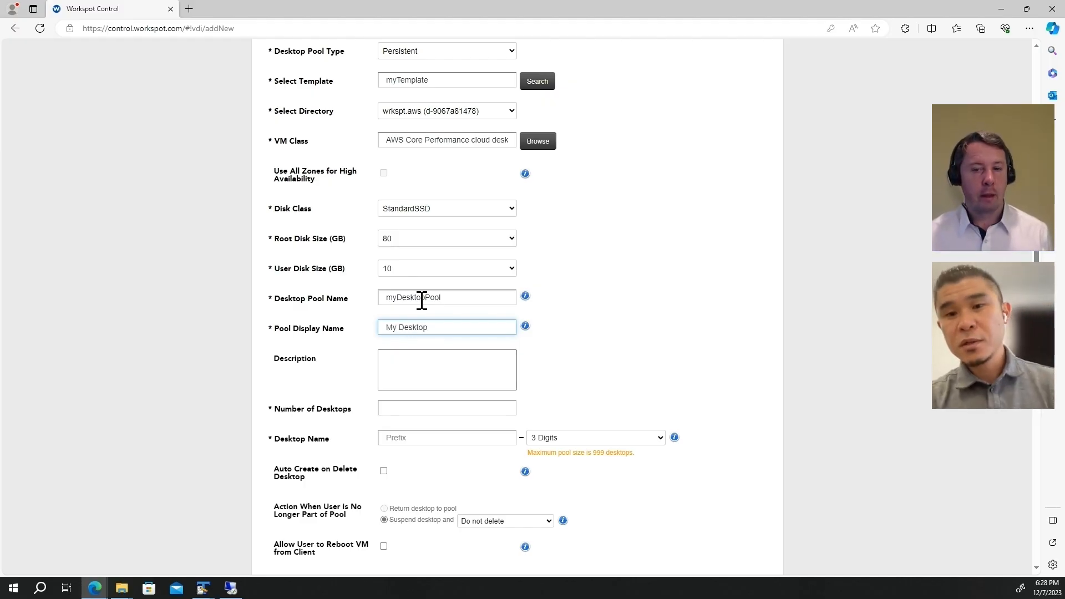
Step: Set the pool to 3 desktops with name prefix myVDI
left_click(407, 411)
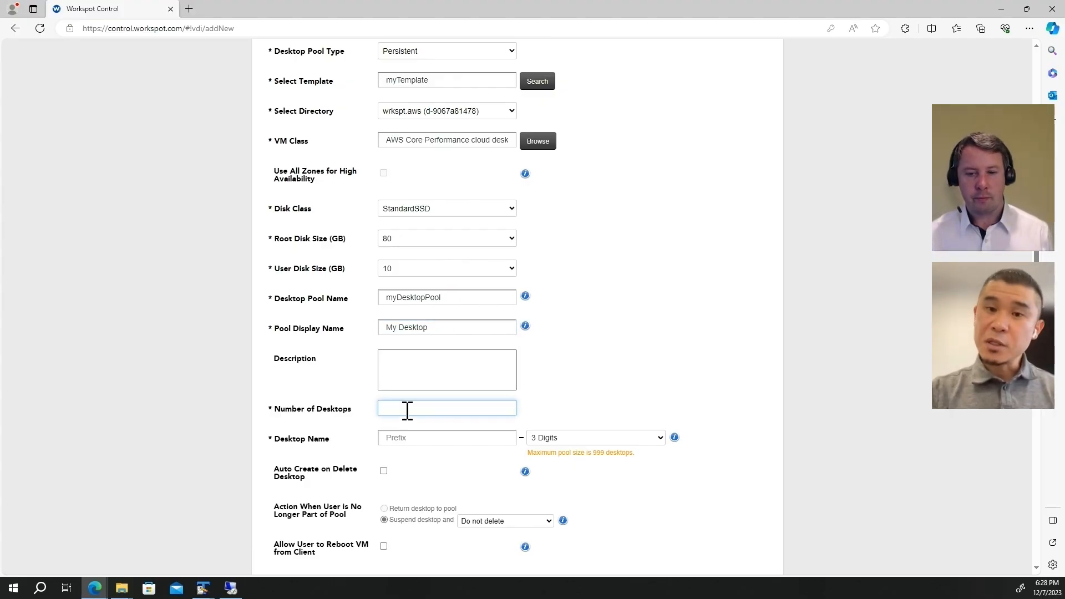
type("3")
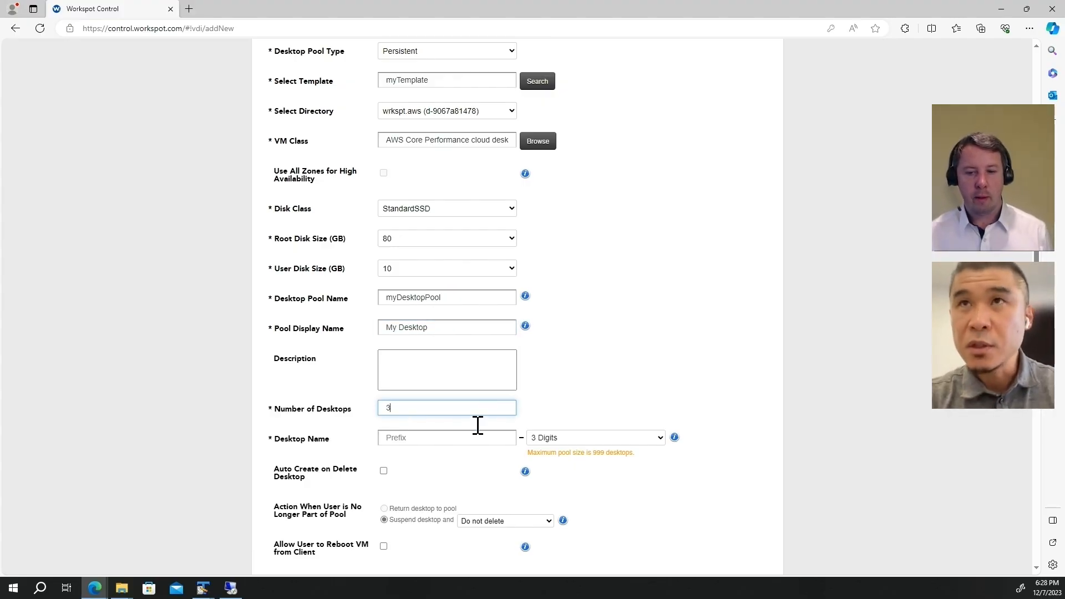
left_click(420, 443)
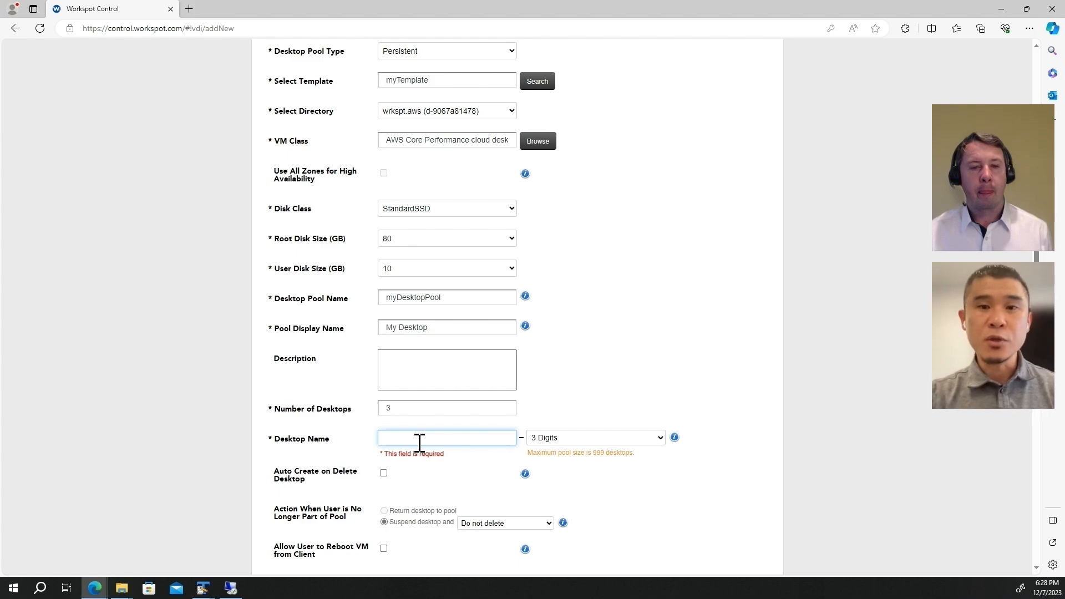
type("myVDI")
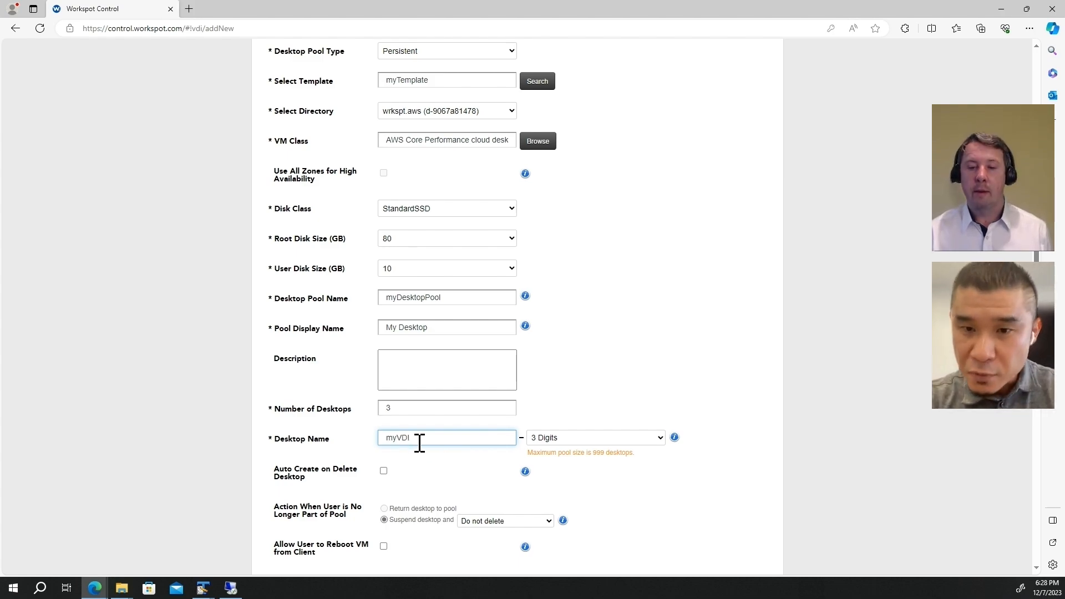
Step: Create myDesktopPool from the bottom of the form, producing desktops myVDI-001 to myVDI-003
left_click(718, 383)
scroll(719, 383, "down", 4)
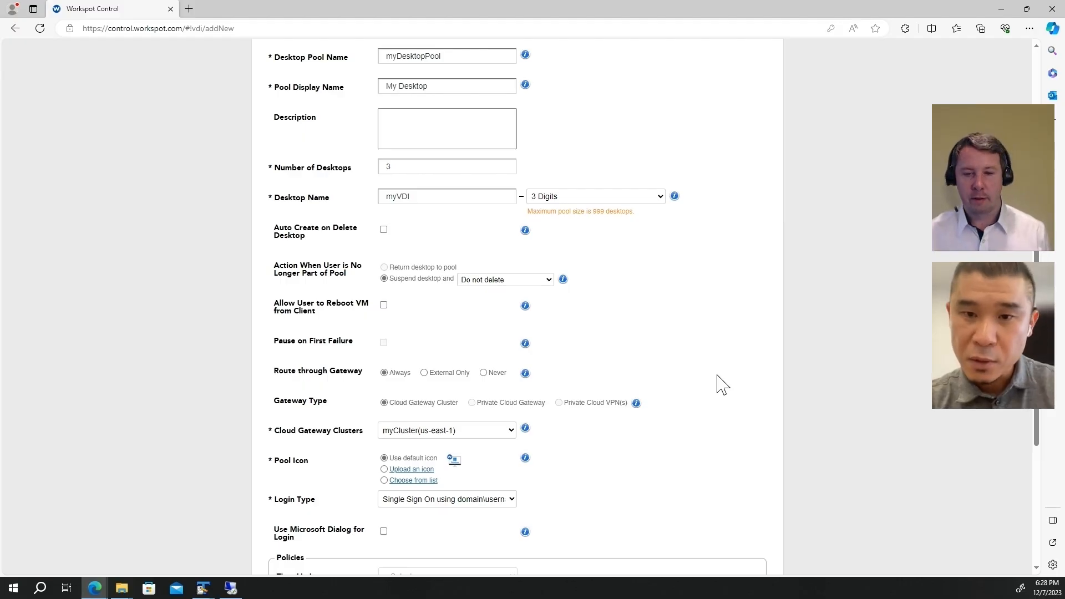
scroll(718, 383, "down", 2)
scroll(722, 384, "down", 2)
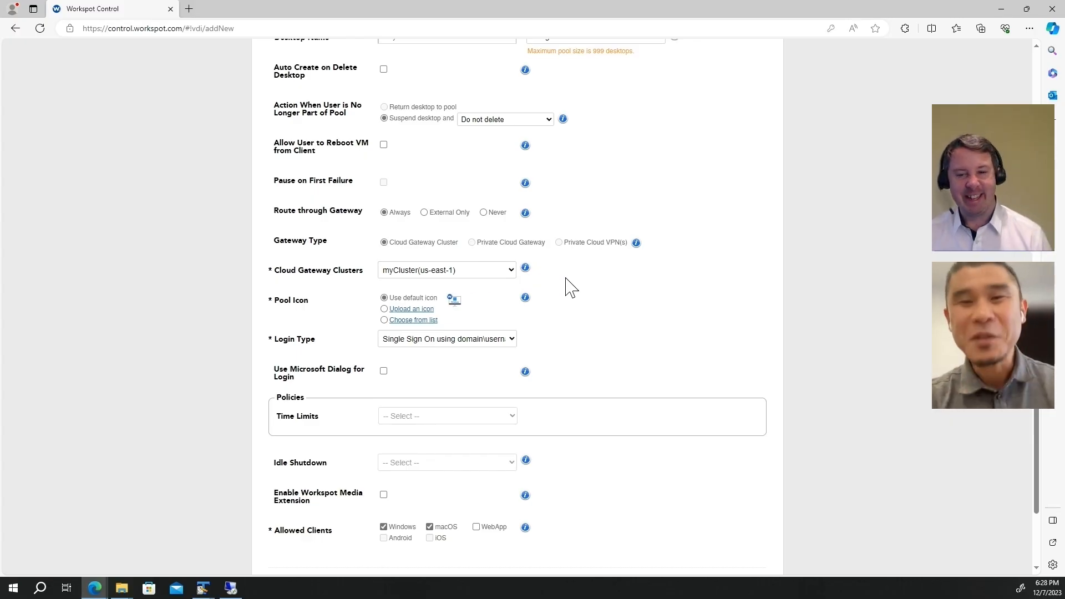
scroll(572, 287, "down", 2)
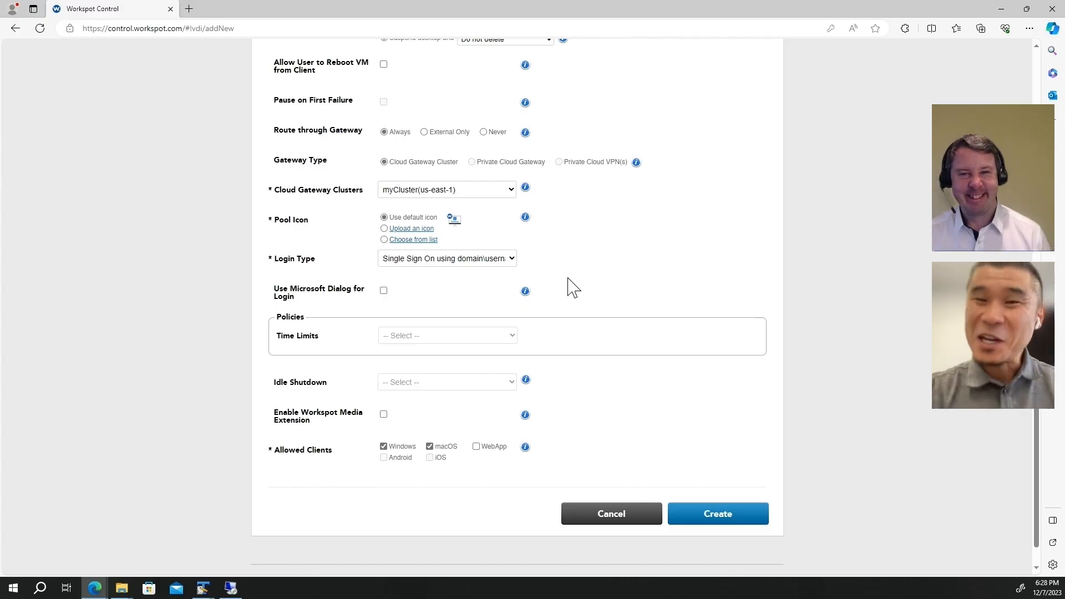
scroll(573, 287, "down", 1)
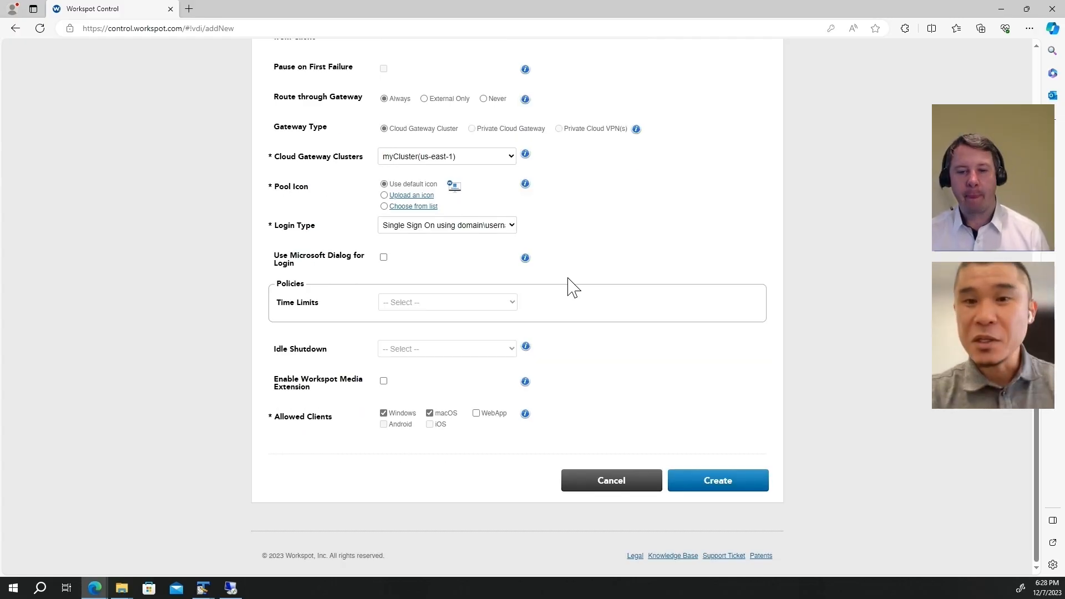
left_click(735, 483)
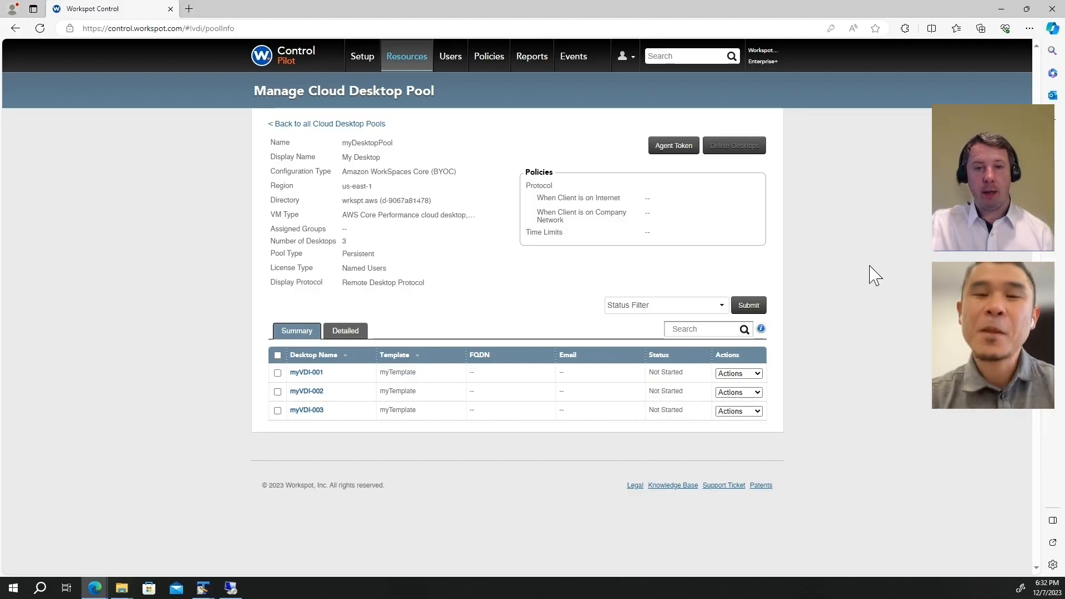
Step: Assign myVDI-001 to a user found by searching 'user' in the Workspot directory, then refresh
left_click(731, 375)
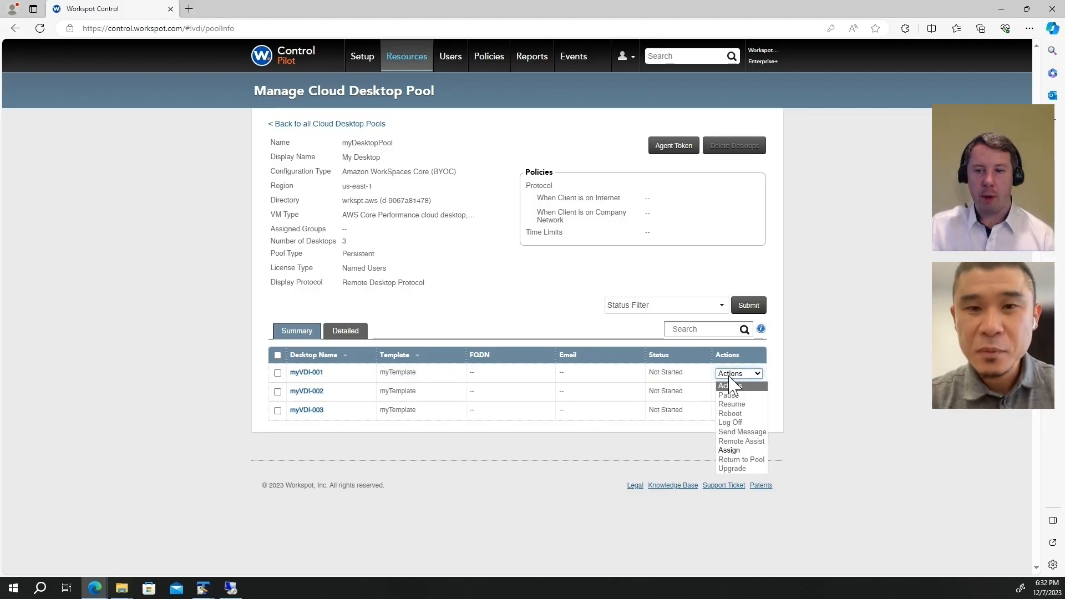
left_click(743, 451)
left_click(388, 213)
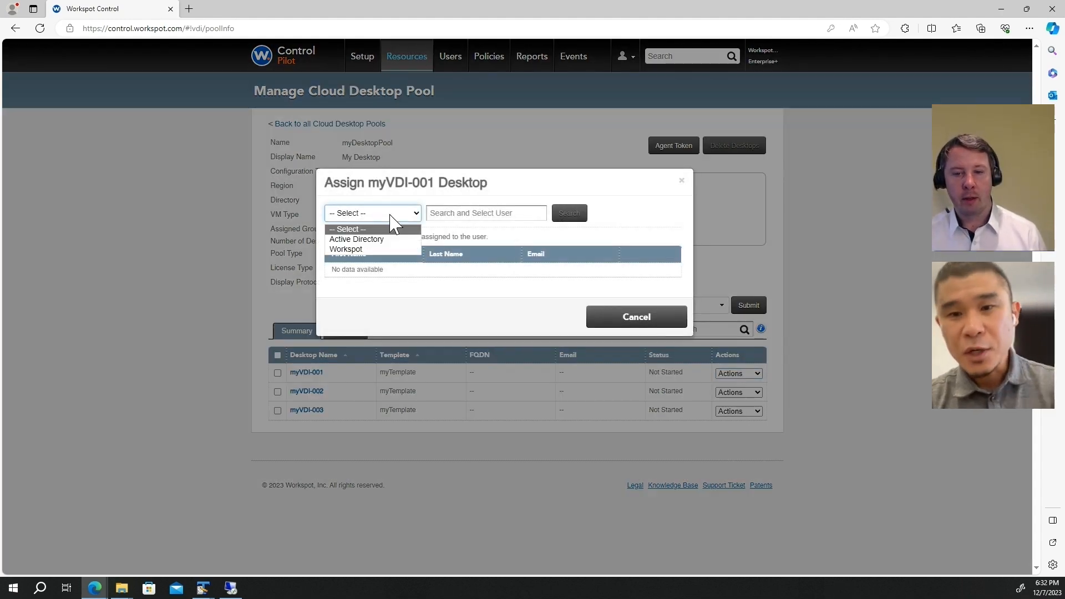
left_click(383, 250)
left_click(476, 212)
type("user")
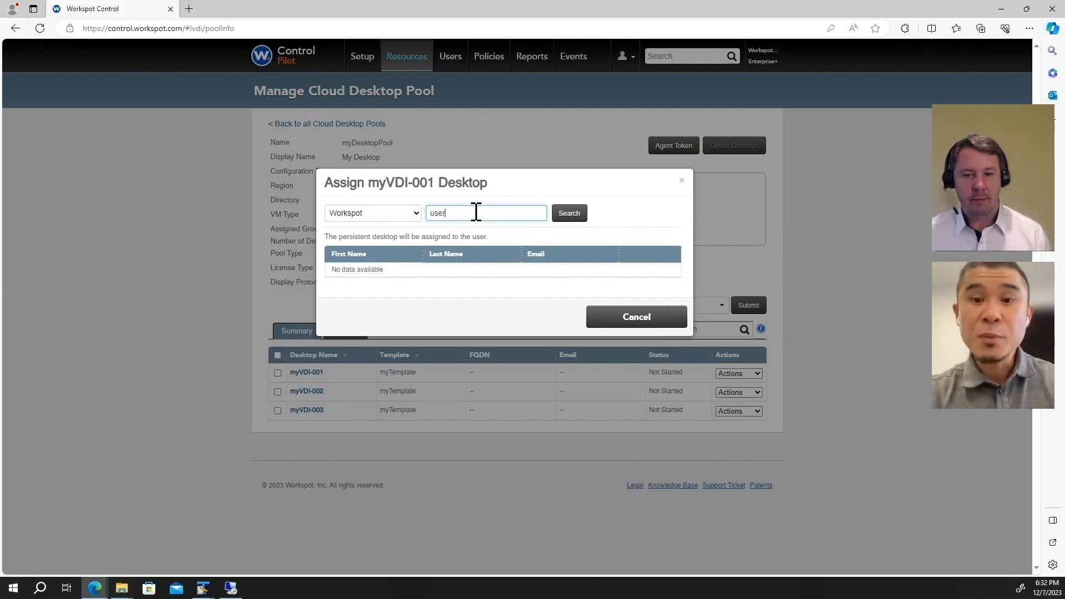
left_click(566, 214)
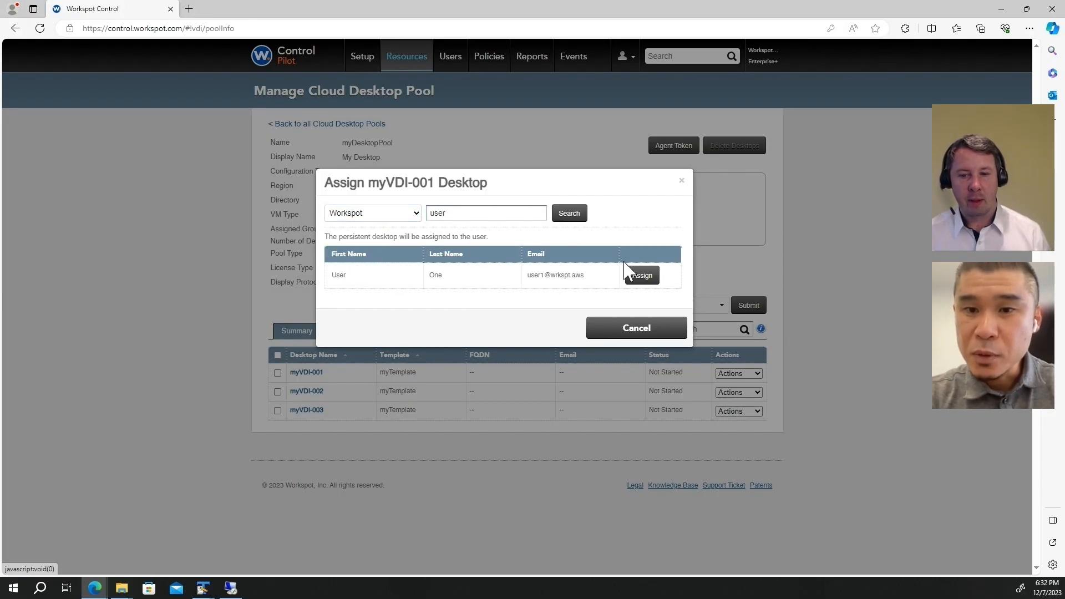
left_click(642, 276)
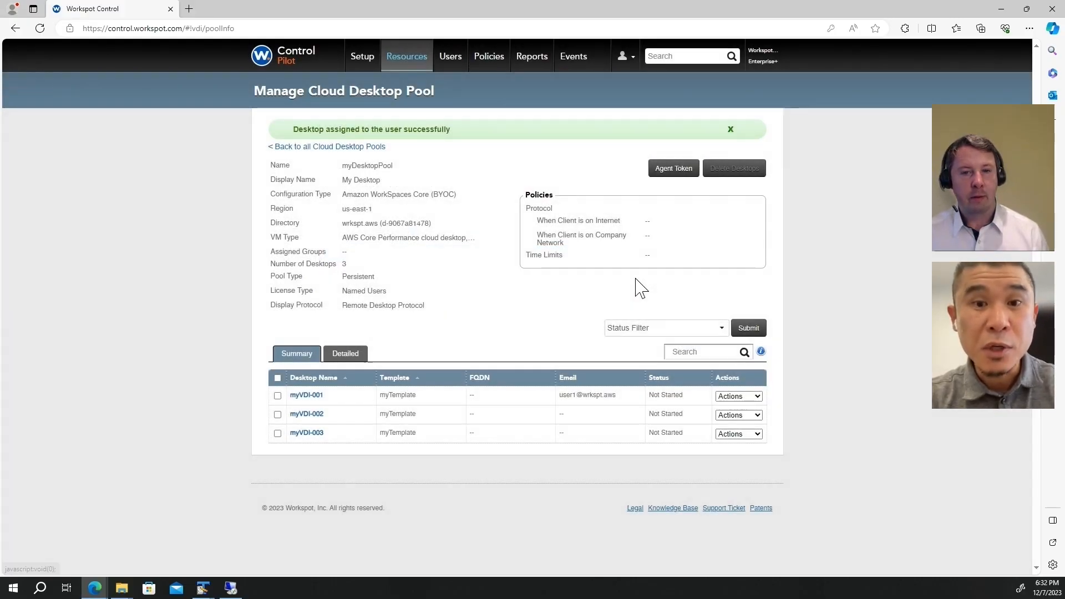
left_click(748, 328)
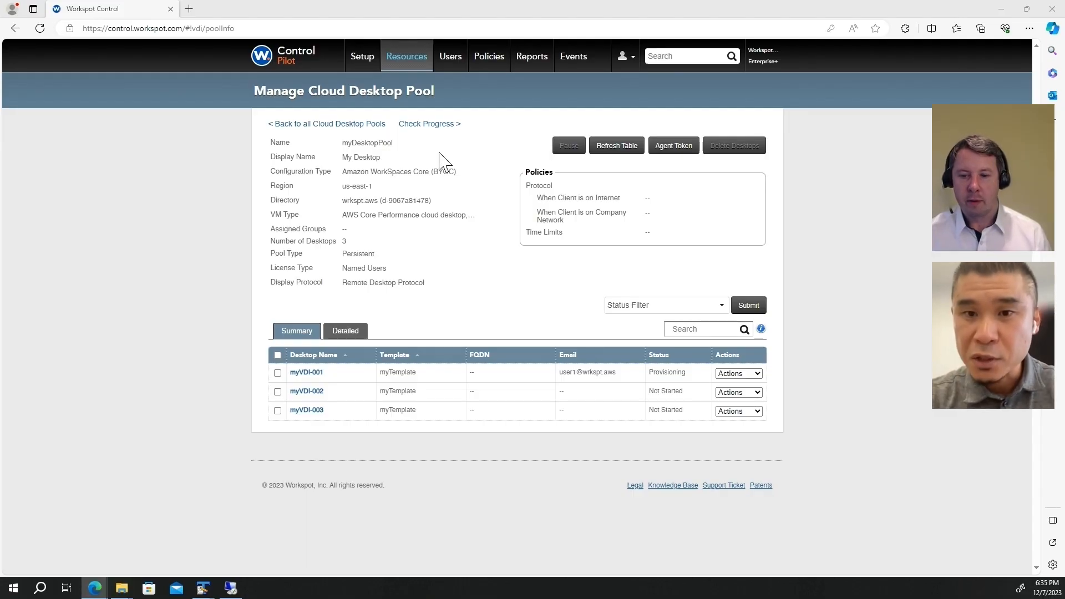
Step: Check the desktop creation progress and confirm myVDI-001 shows Ready in the pool details
left_click(431, 124)
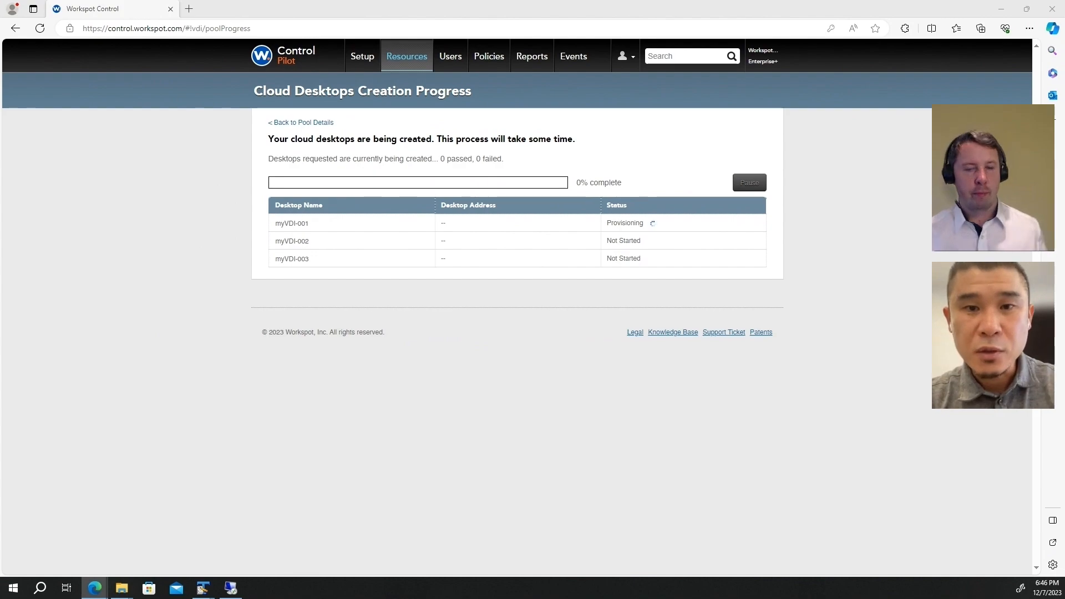
left_click(325, 127)
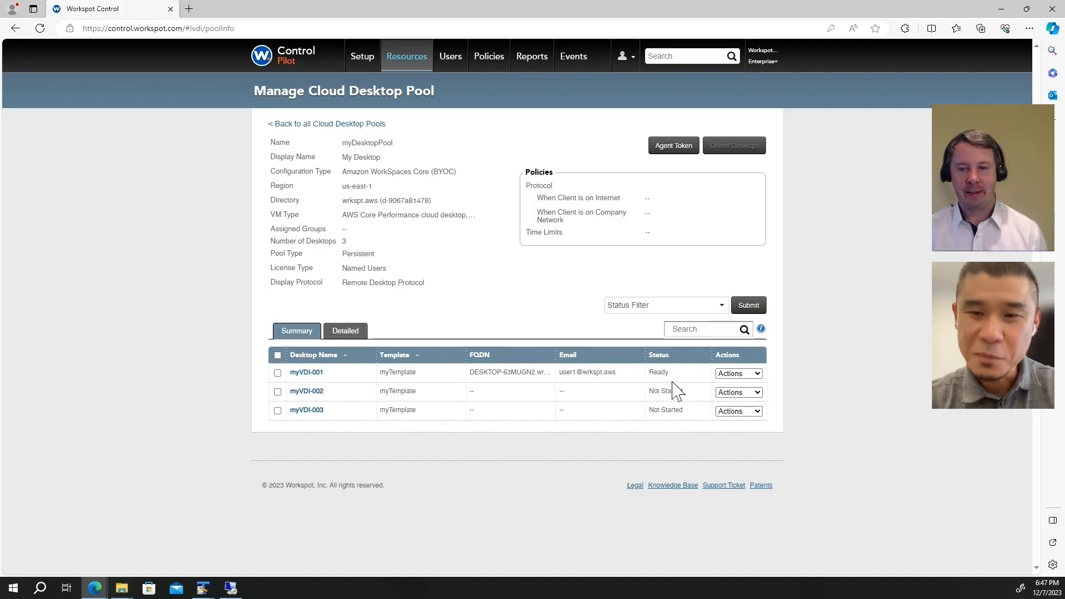
double_click(661, 372)
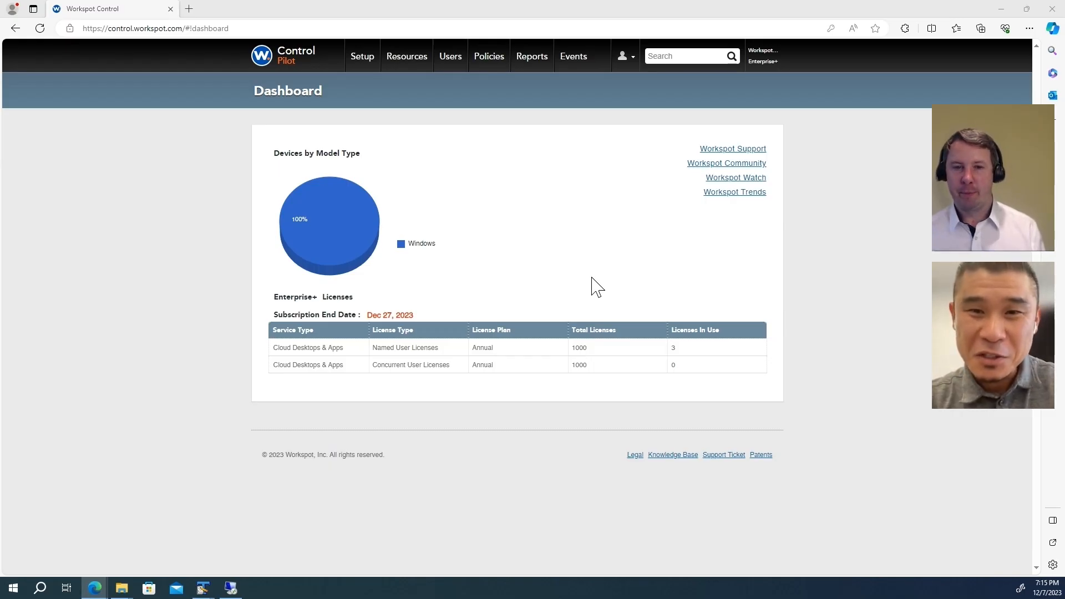
Step: Get WorkspotClientSetup64.msi from the Workspot Client downloads page and launch it
left_click(189, 9)
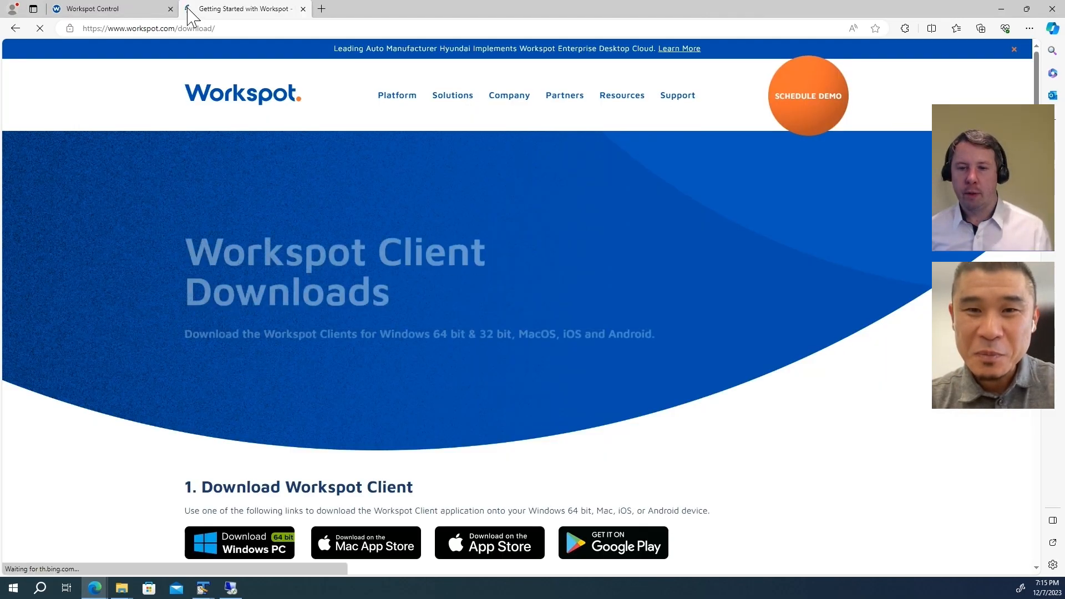
scroll(416, 332, "down", 2)
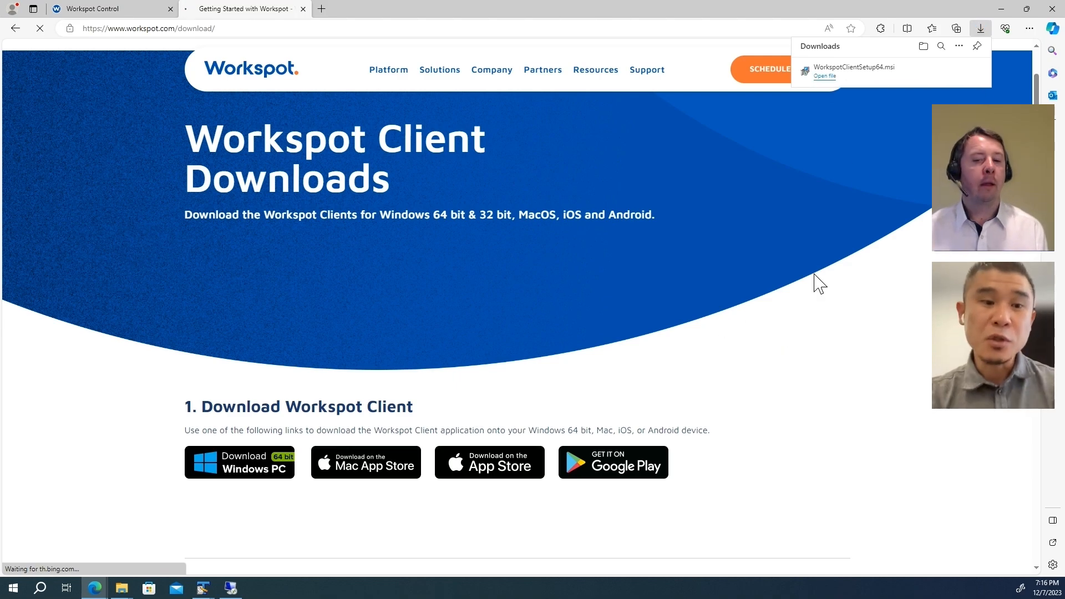
left_click(825, 76)
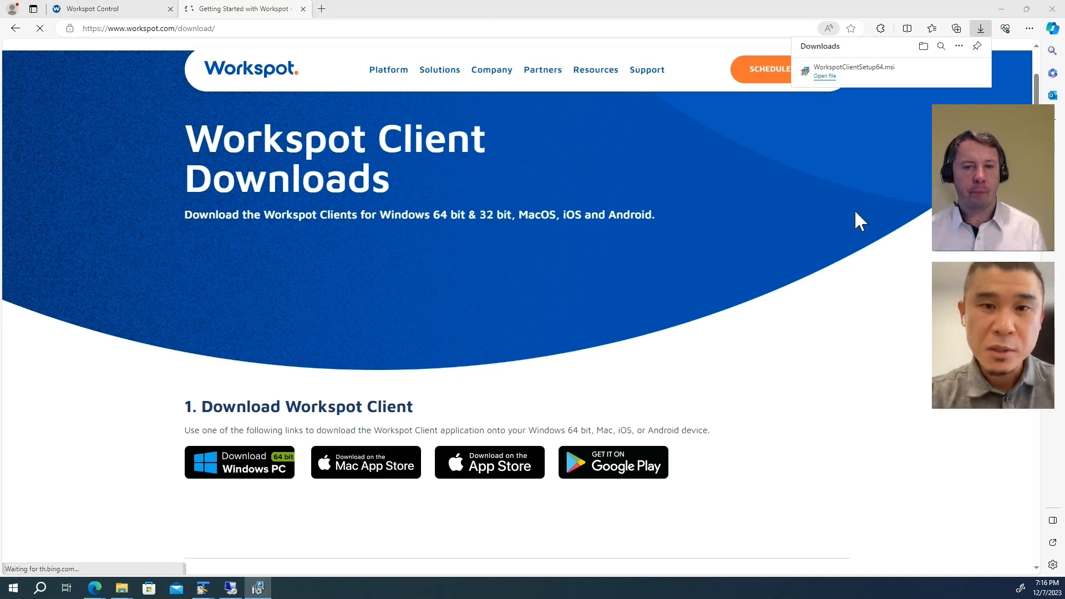
Step: Install Workspot Client 5.2.0.5208 after accepting the license, finishing with the client set to start
left_click_drag(212, 598, 412, 52)
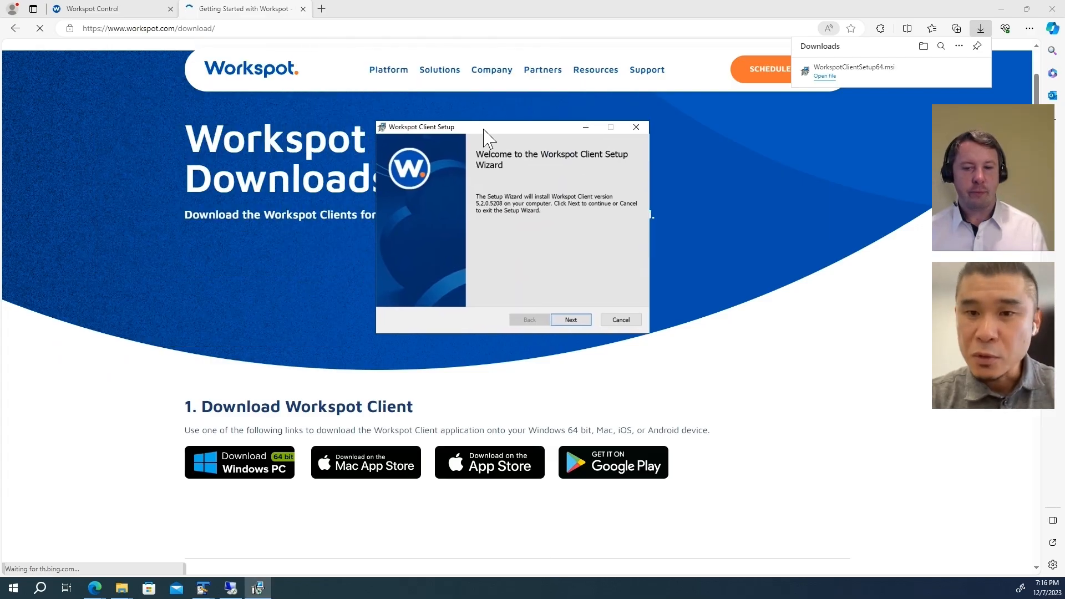
left_click(571, 320)
left_click(436, 274)
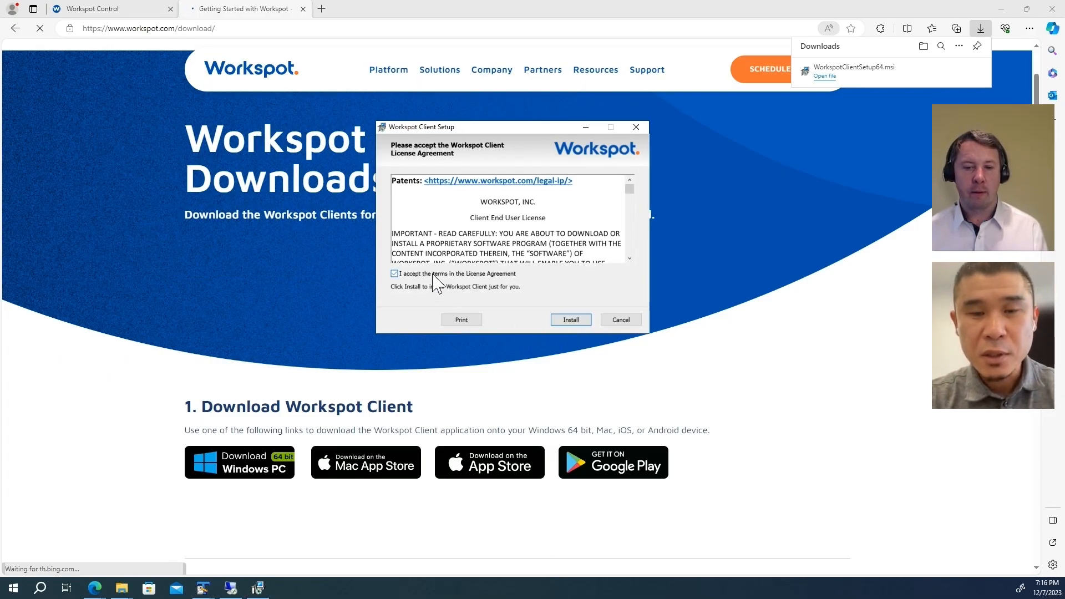
left_click(571, 320)
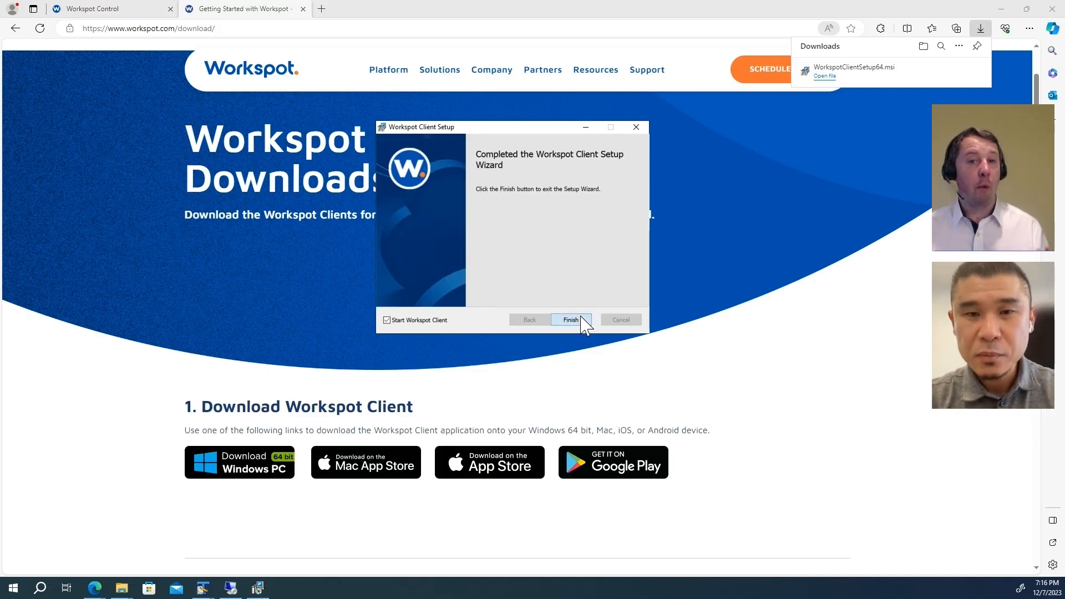
left_click(581, 319)
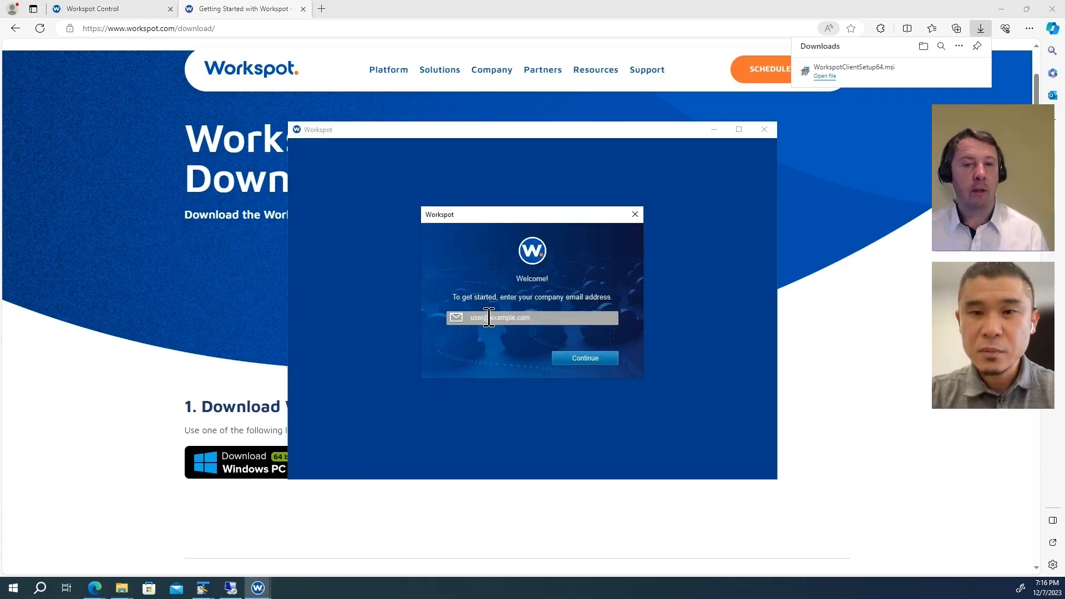
Step: Activate the client with the company e-mail, Active Directory username and password, and a verified lock-screen passcode
left_click(489, 318)
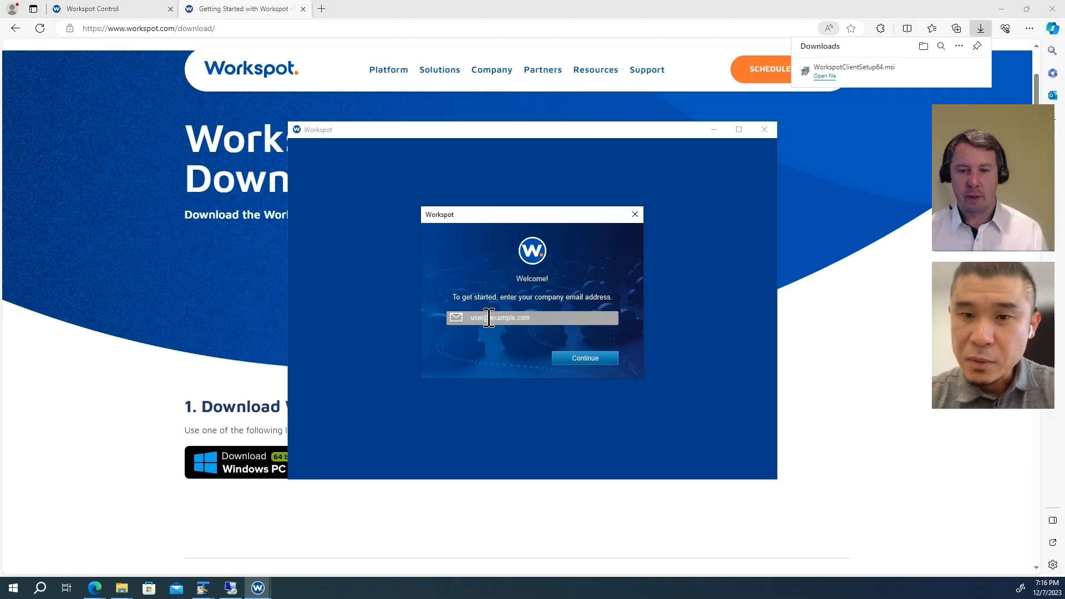
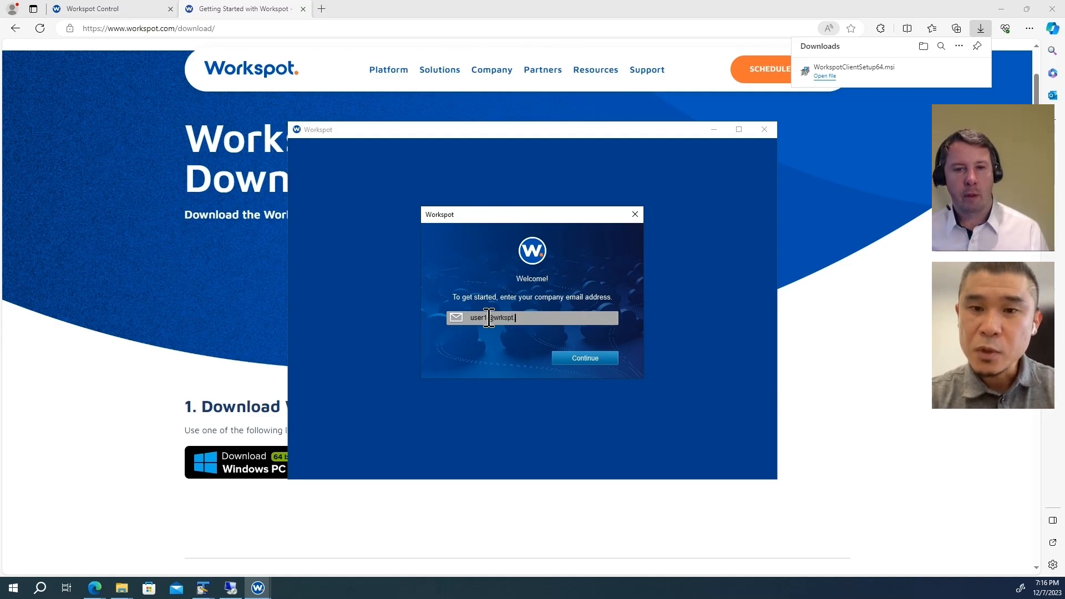
key("Return")
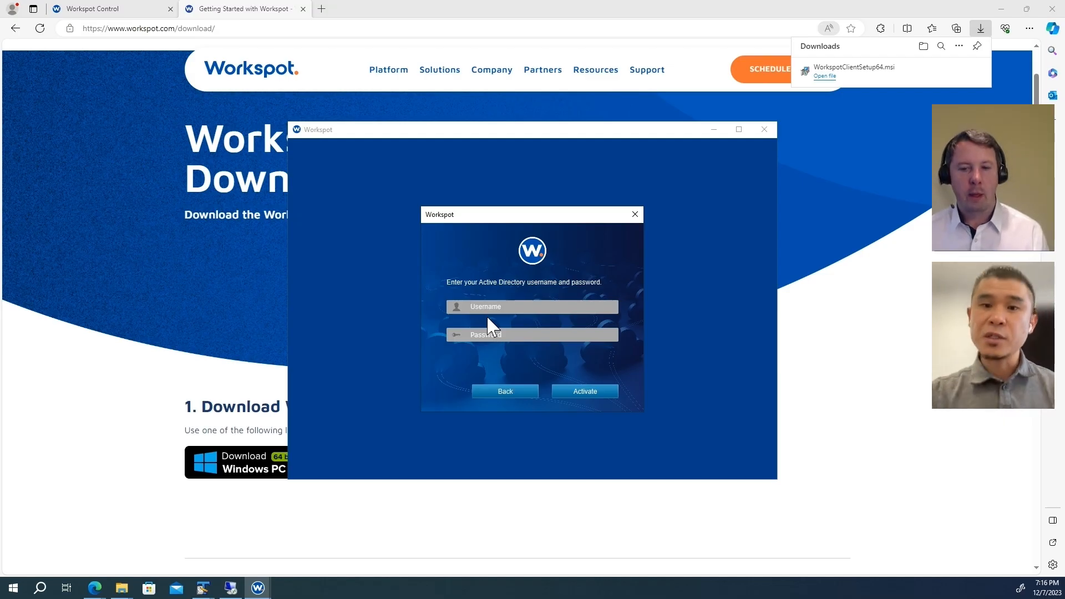
type("user1")
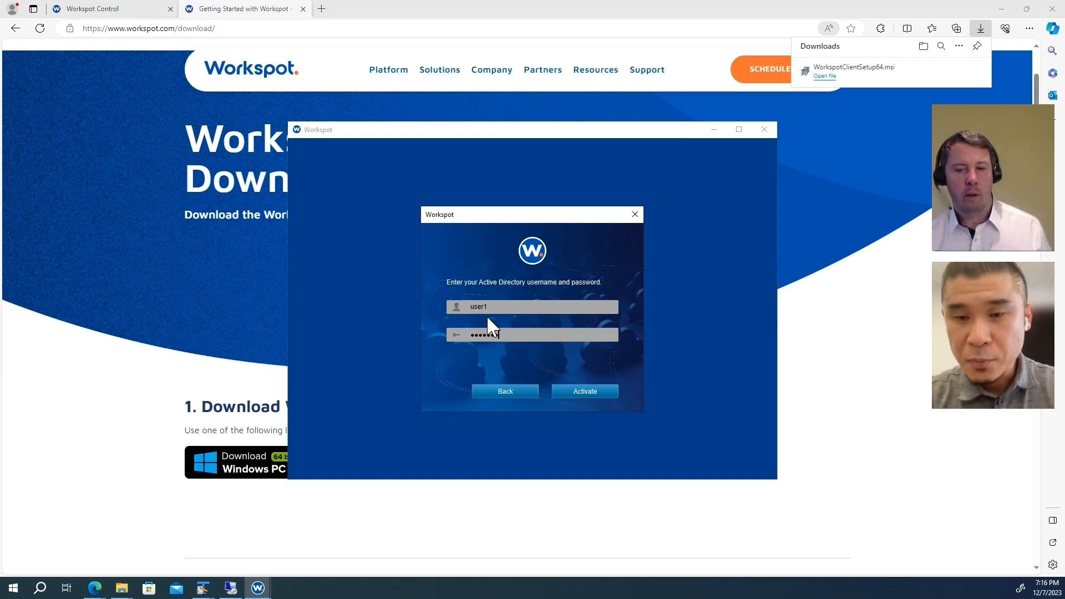
type("••••")
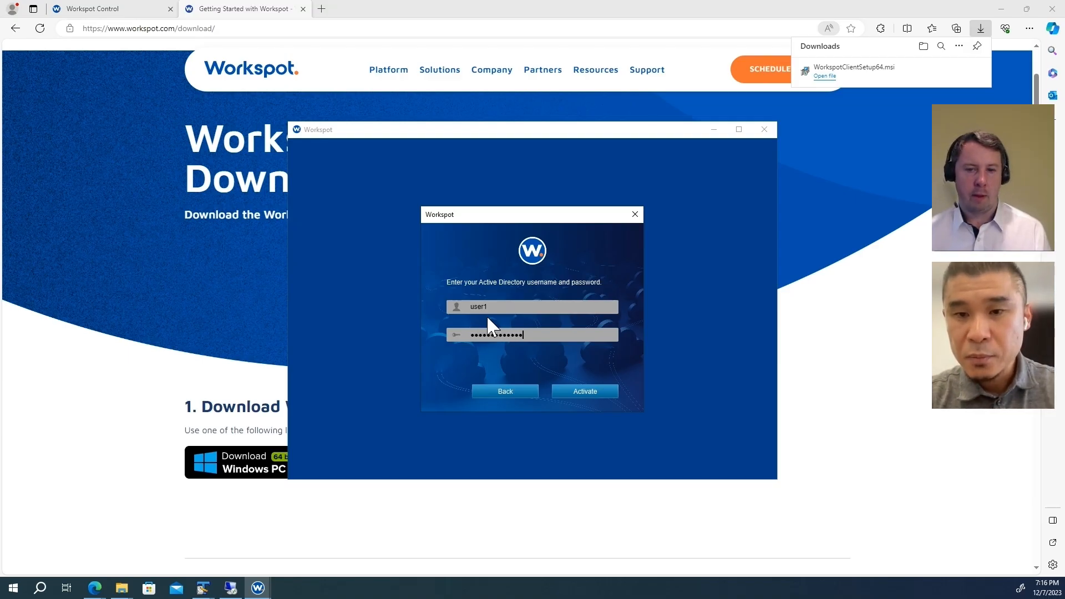
key("Return")
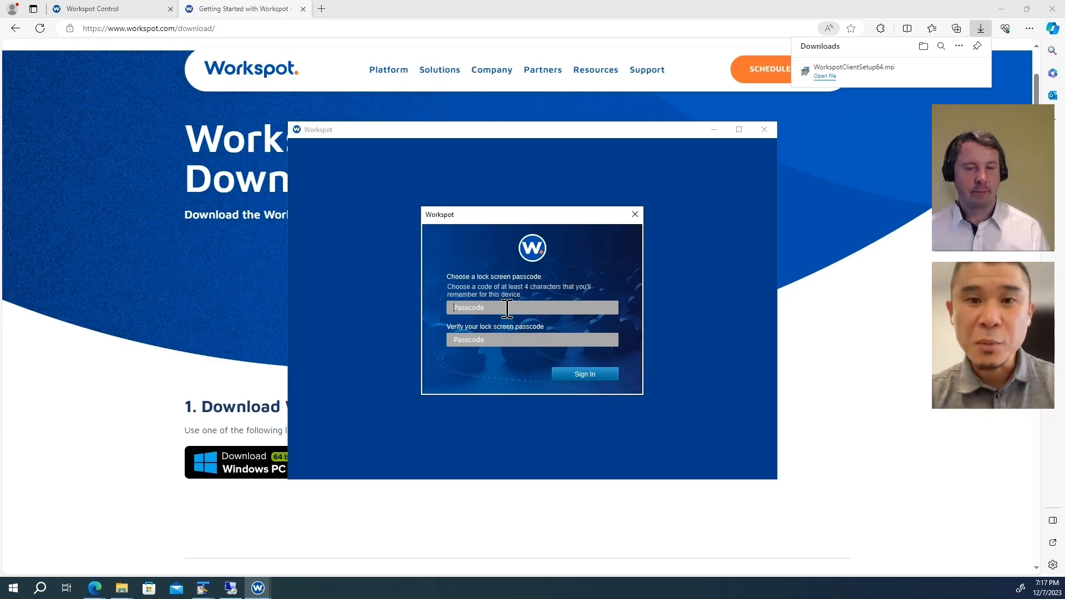
type("1234567")
key("Tab")
type("1234567")
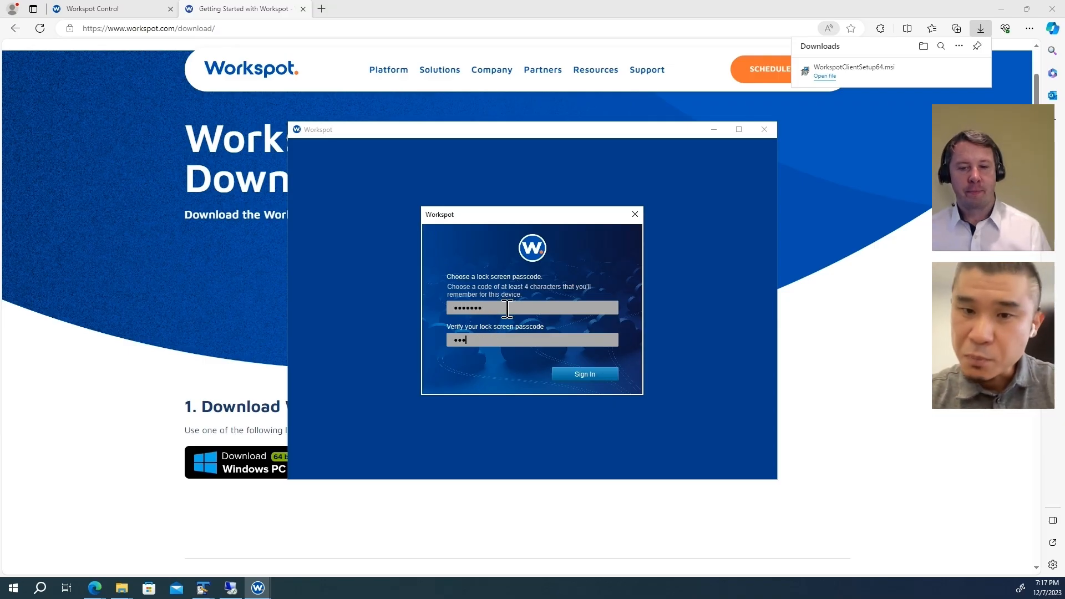
key("Return")
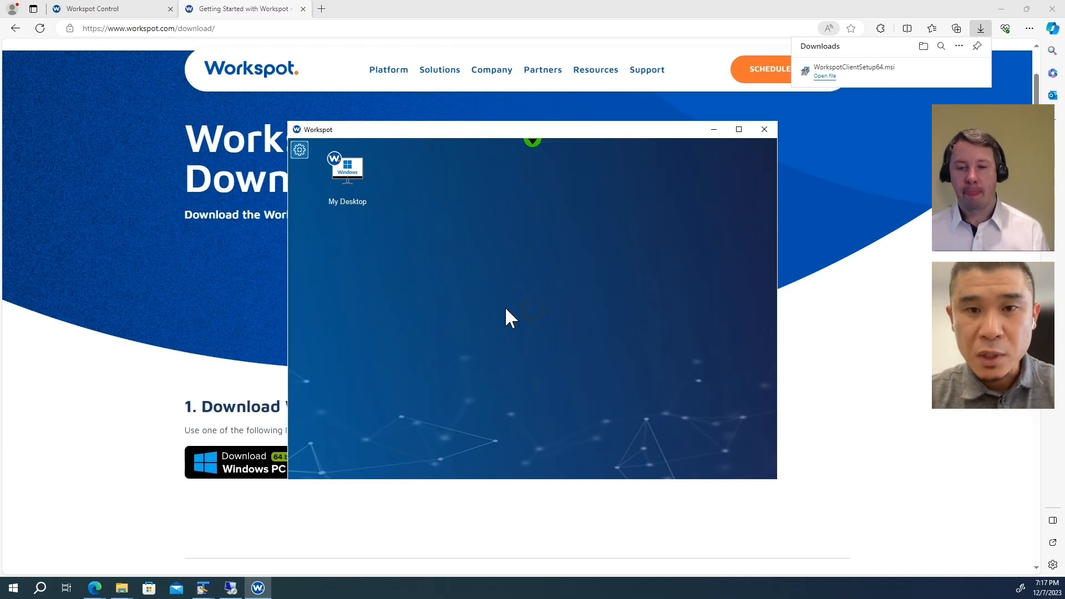
Step: Connect to My Desktop, signing in as the wrkspt.aws domain user with their password
left_click(345, 178)
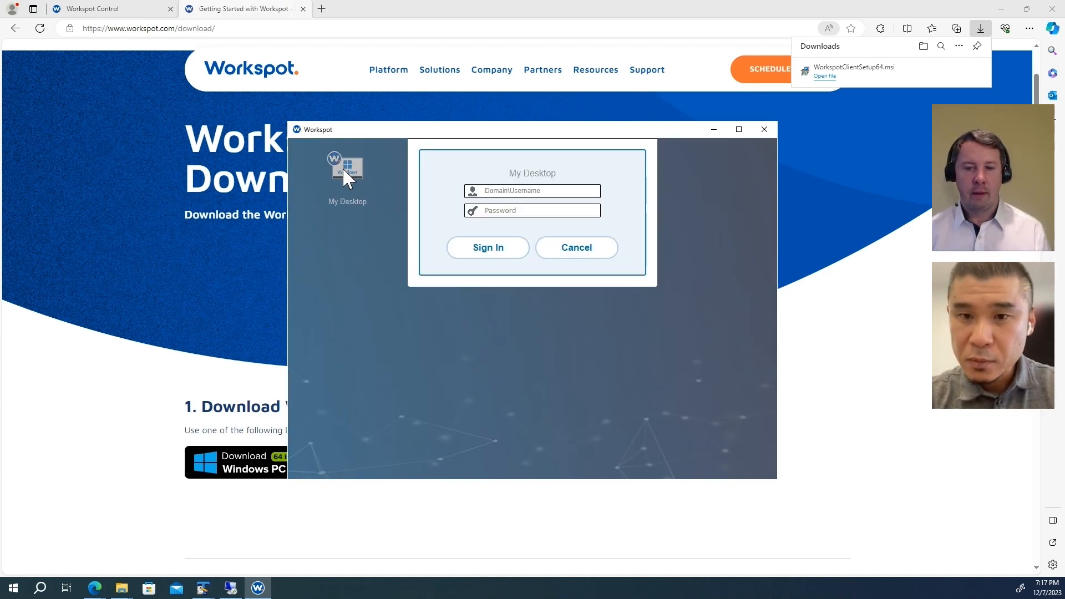
type("wrks")
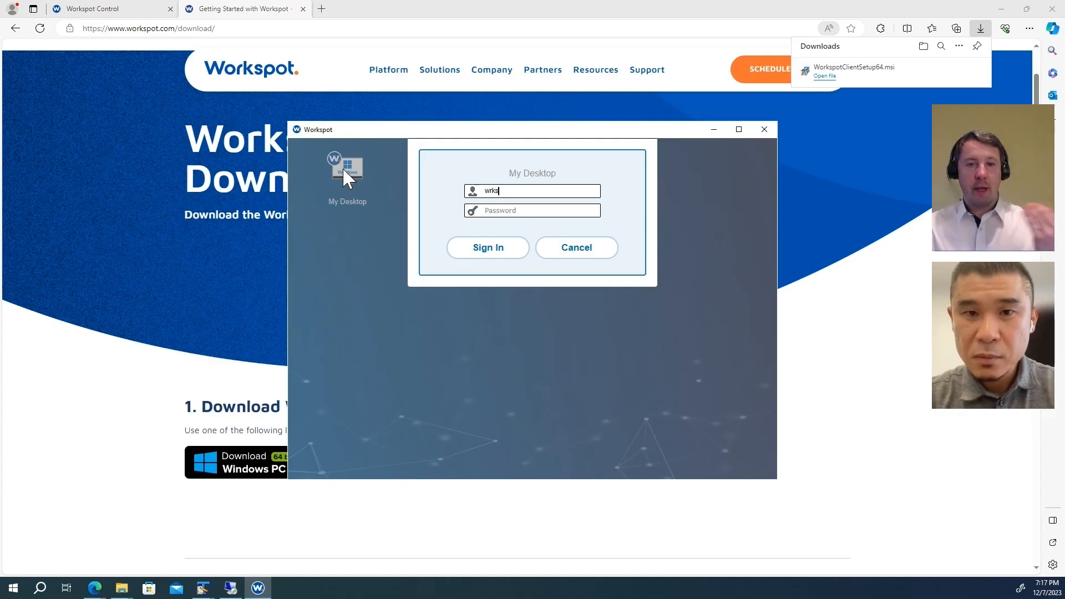
type("pt.aws\\user1")
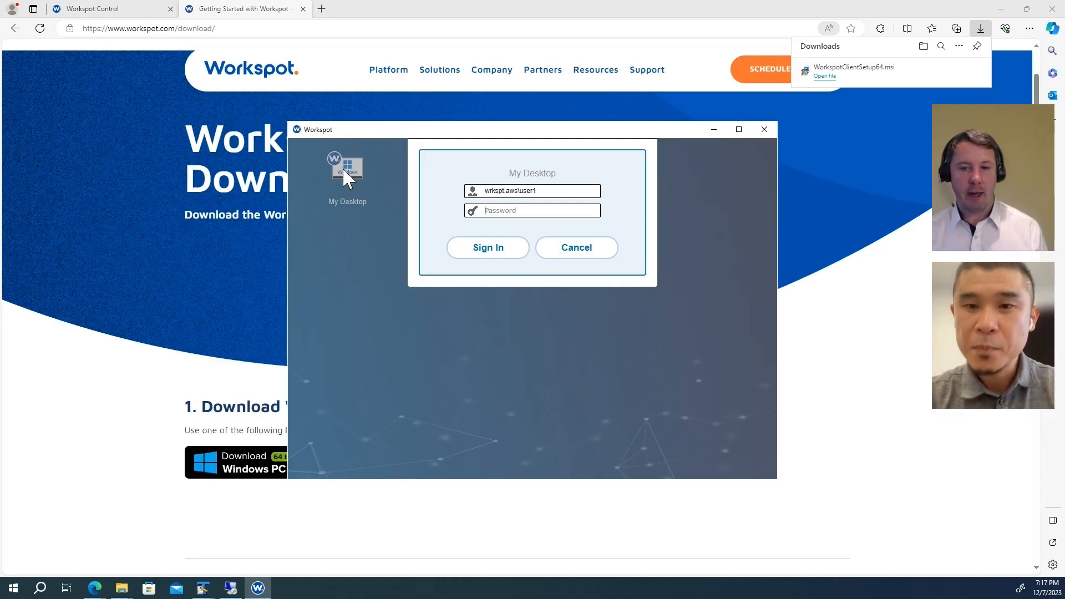
type("*********")
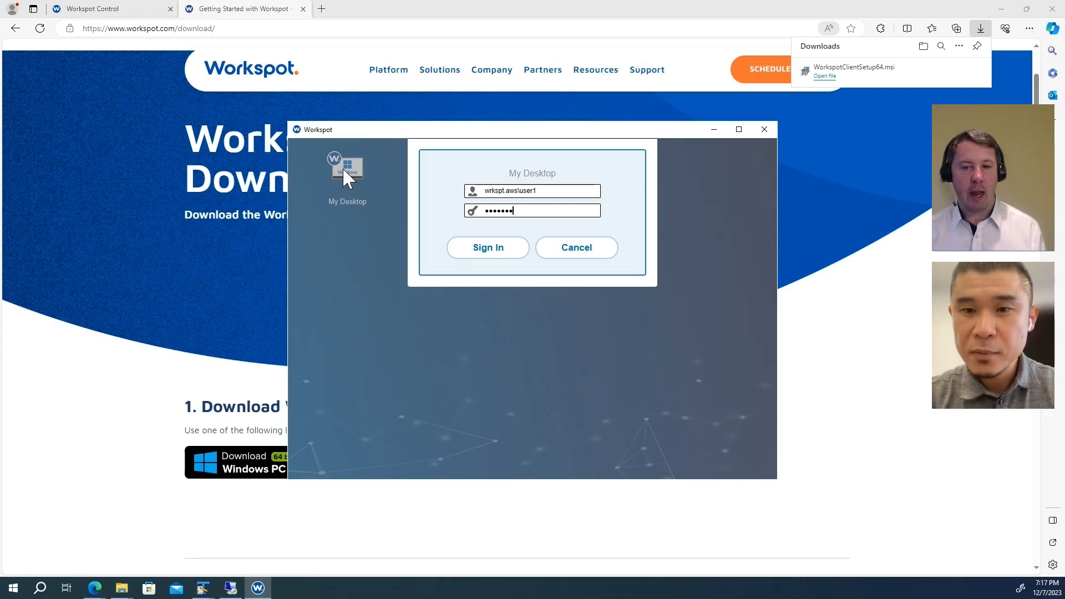
type("******")
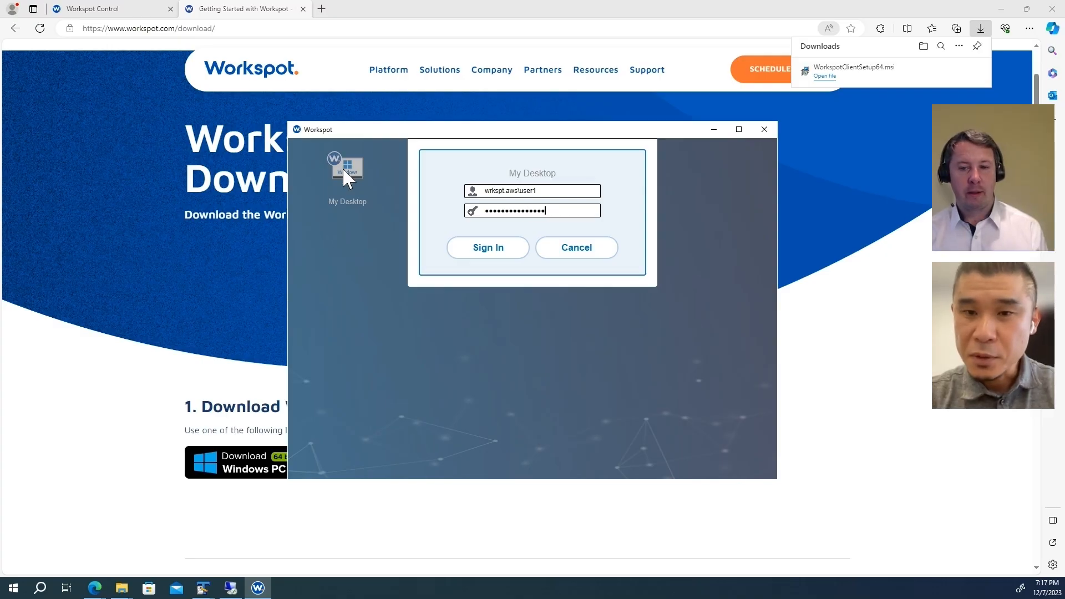
key("Return")
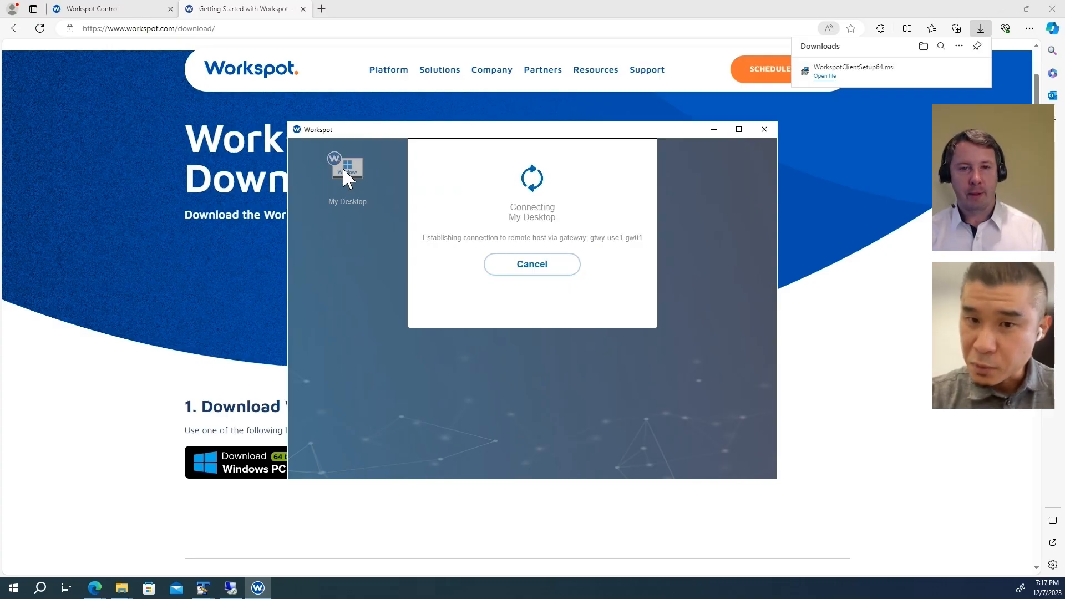